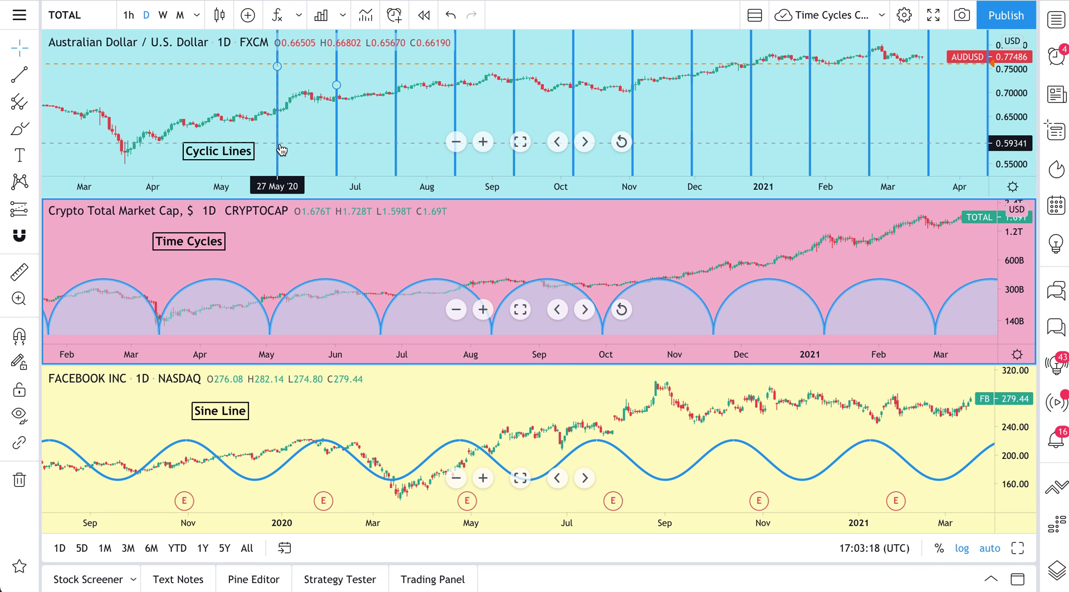
Shift the cyclic lines to start on 28 May '20, the time cycles on 09 Mar '20 and the sine line on 09 Aug '19
mouse_move(281, 149)
mouse_down()
mouse_move(313, 147)
mouse_move(268, 149)
mouse_move(321, 148)
mouse_move(281, 149)
mouse_up()
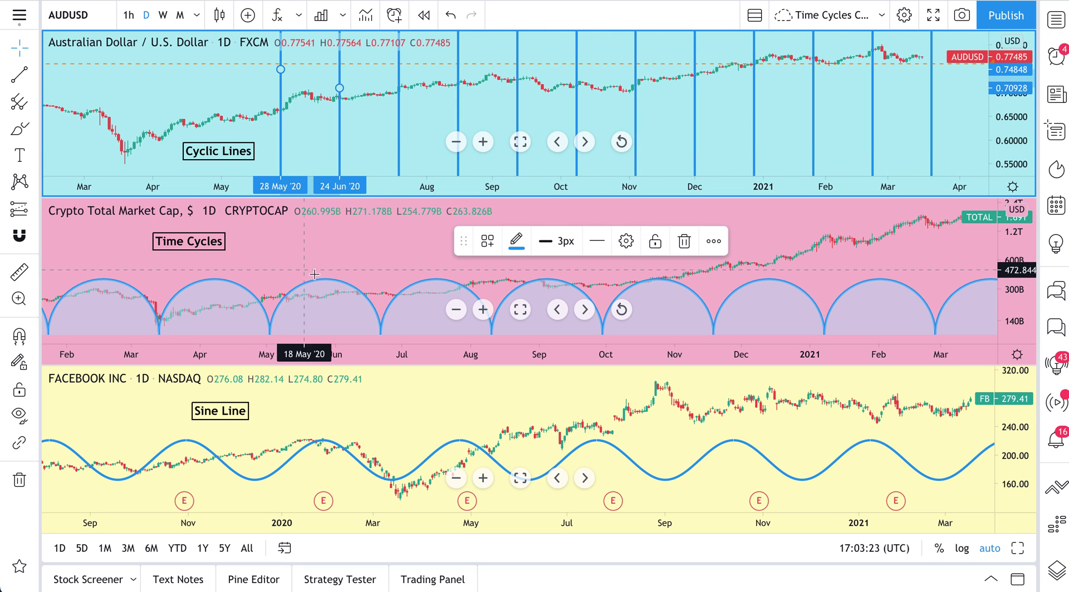
mouse_move(319, 264)
mouse_down()
mouse_move(327, 281)
mouse_move(310, 284)
mouse_up()
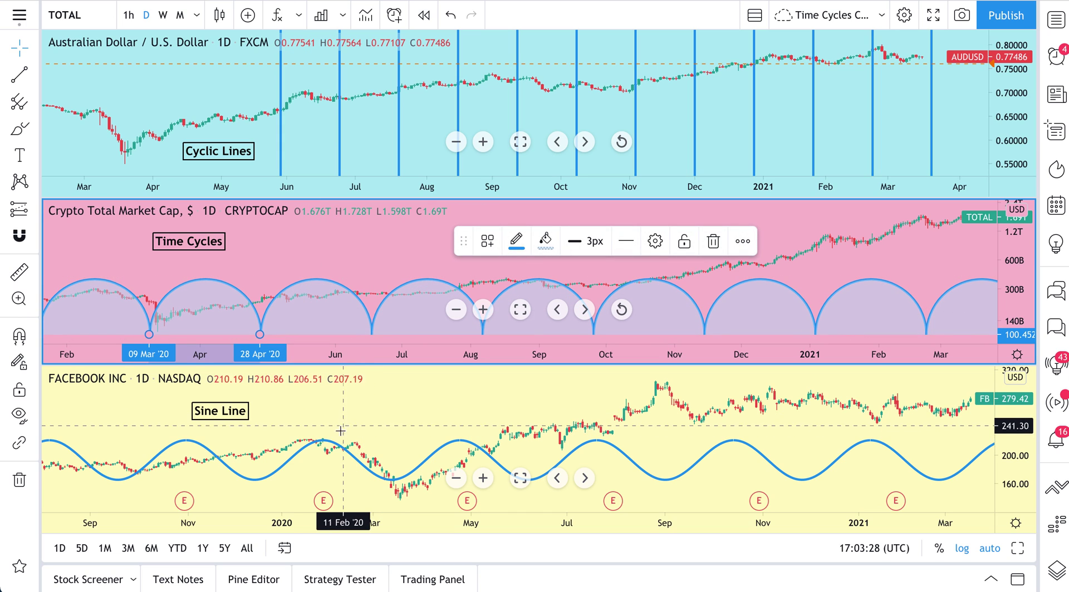
click(326, 442)
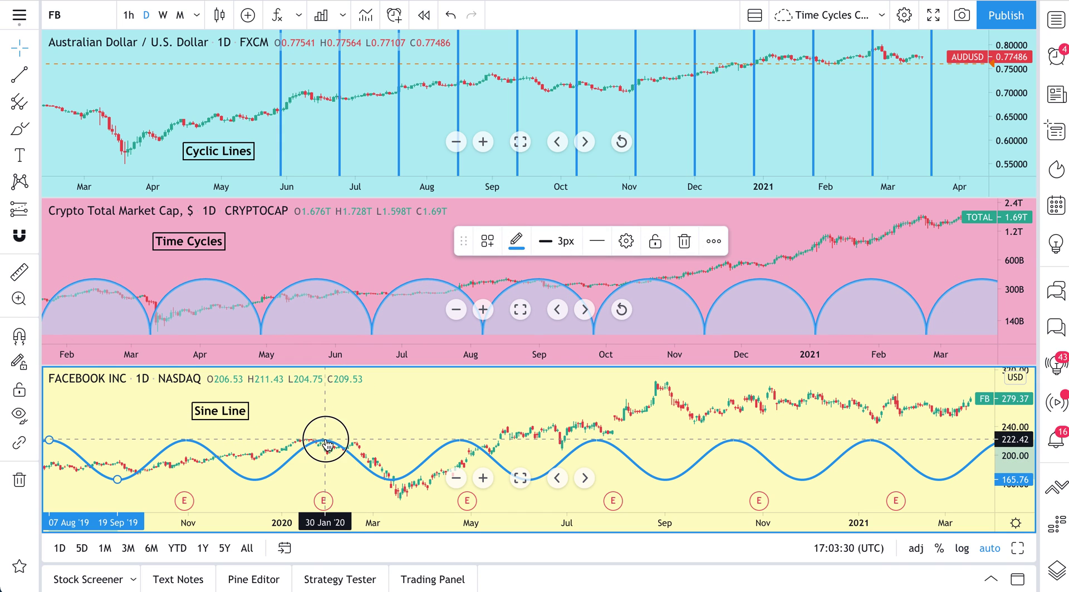
drag(326, 443, 331, 442)
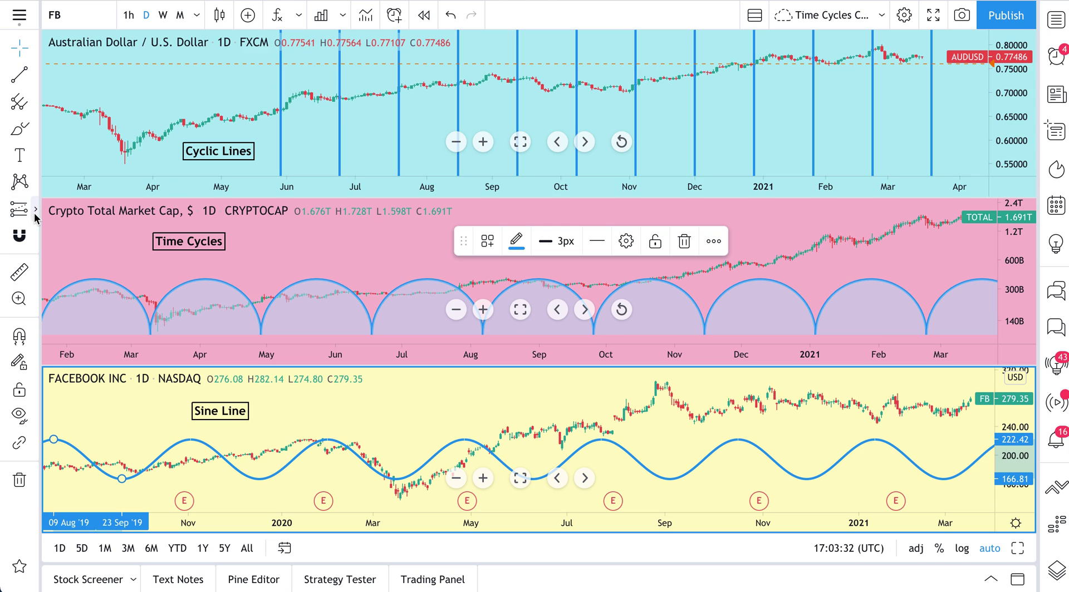
Measure a Date Range on the Facebook chart between the peaks of 26 Aug '20 and 05 Nov '20
click(36, 212)
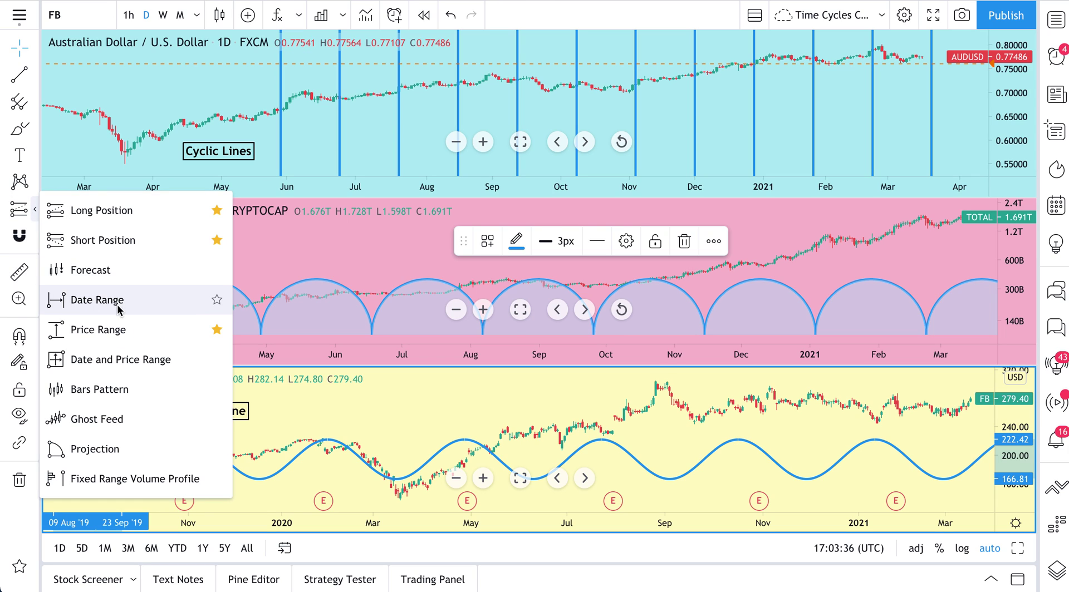
click(73, 300)
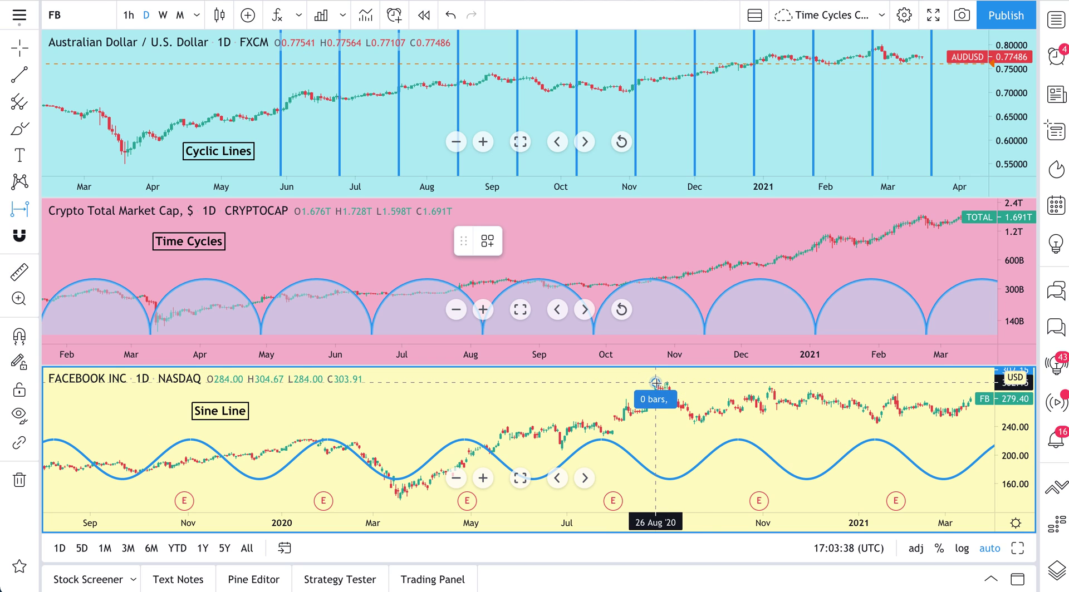
drag(656, 383, 769, 385)
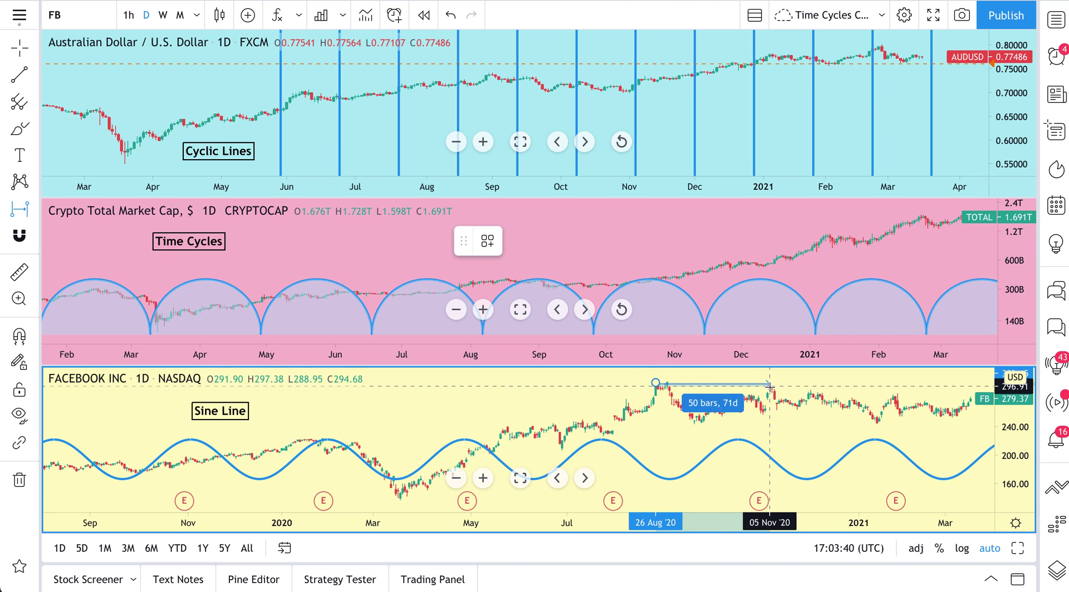
click(770, 385)
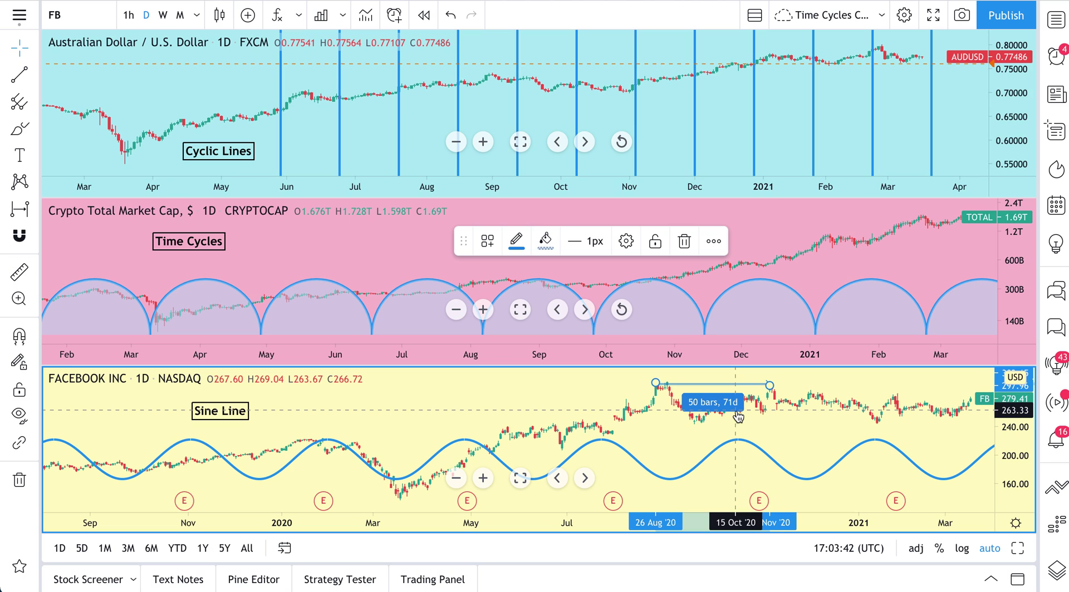
Draw a Date and Price Range on the Crypto Total Market Cap chart from 09 Jan '21 to 04 Mar '21
click(33, 208)
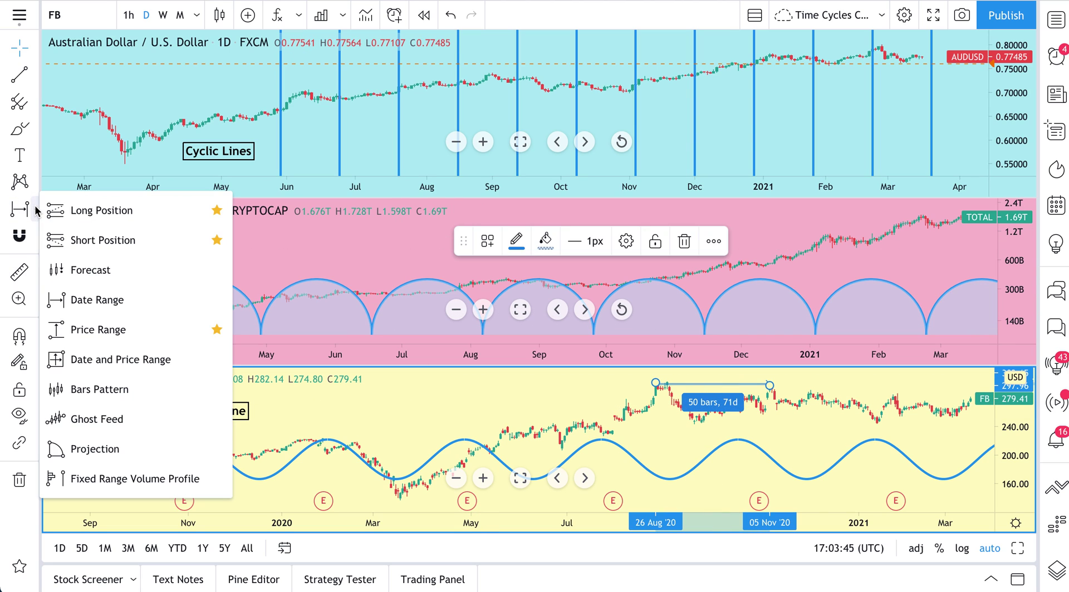
click(109, 365)
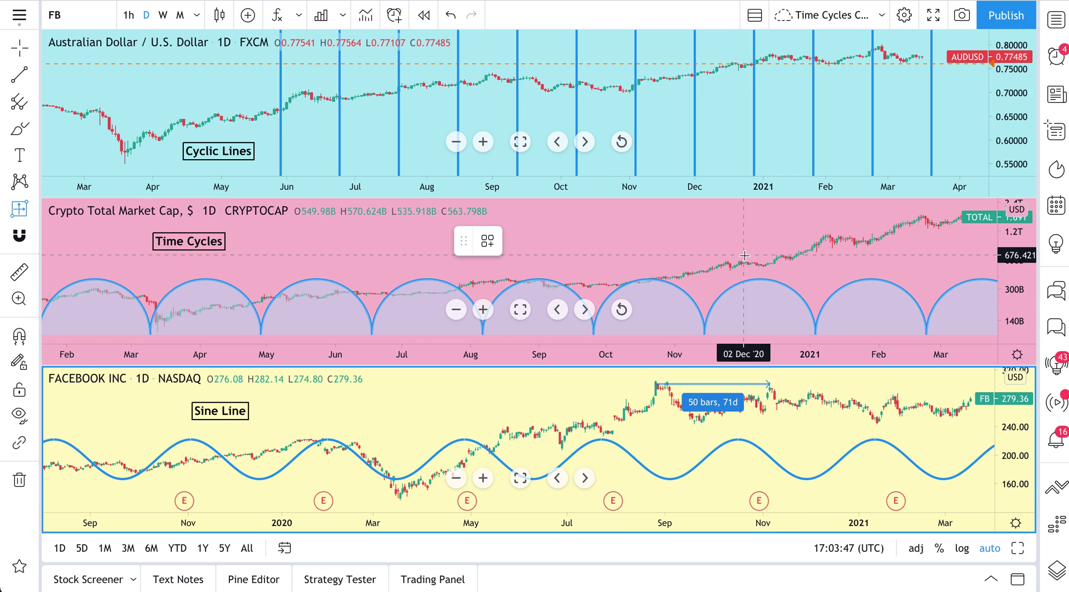
click(824, 233)
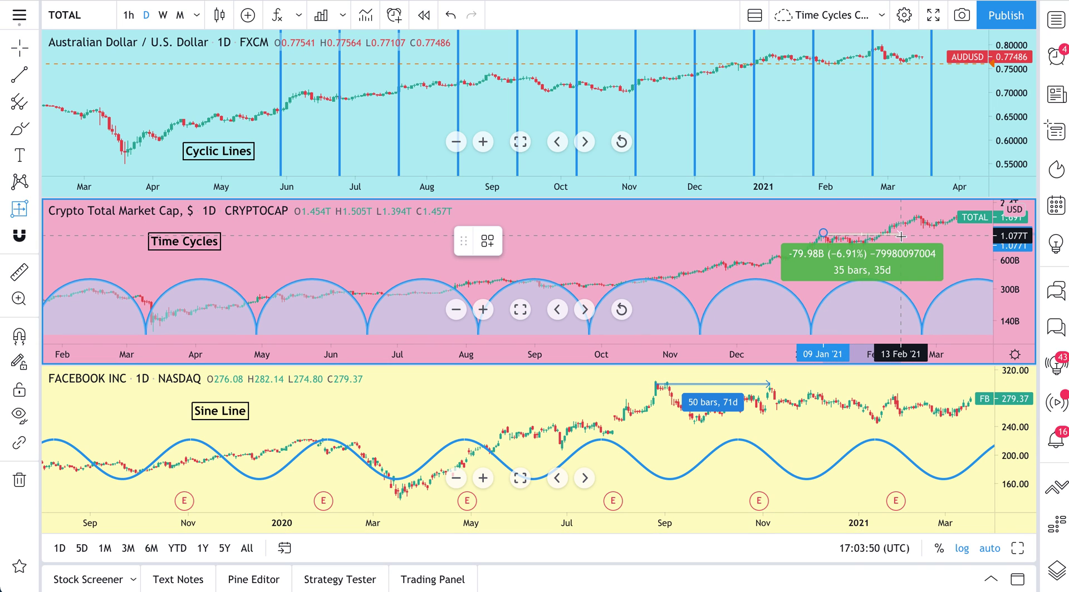
click(941, 234)
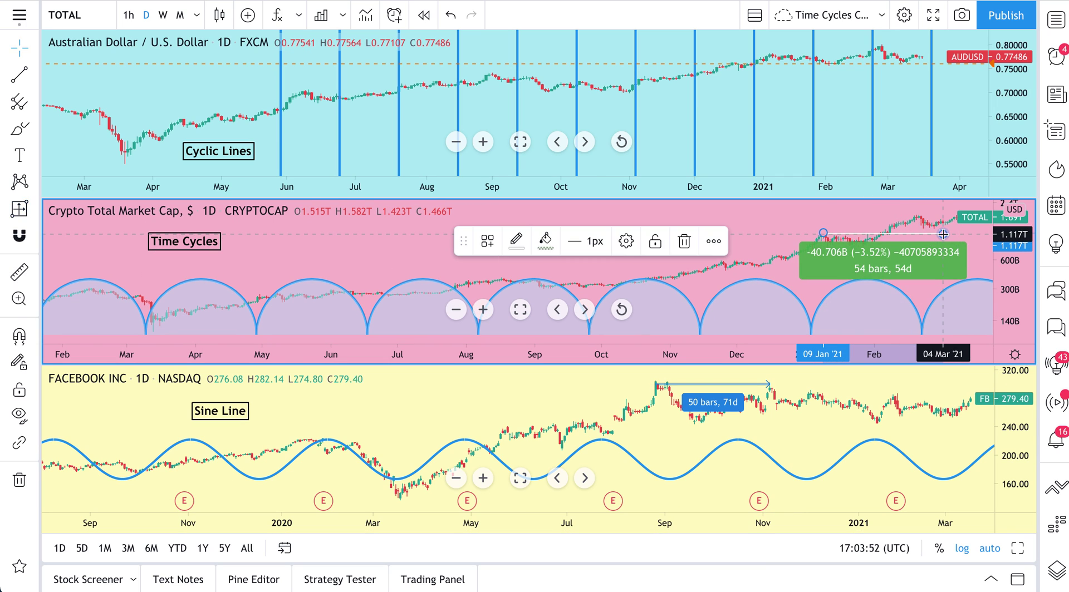
click(766, 245)
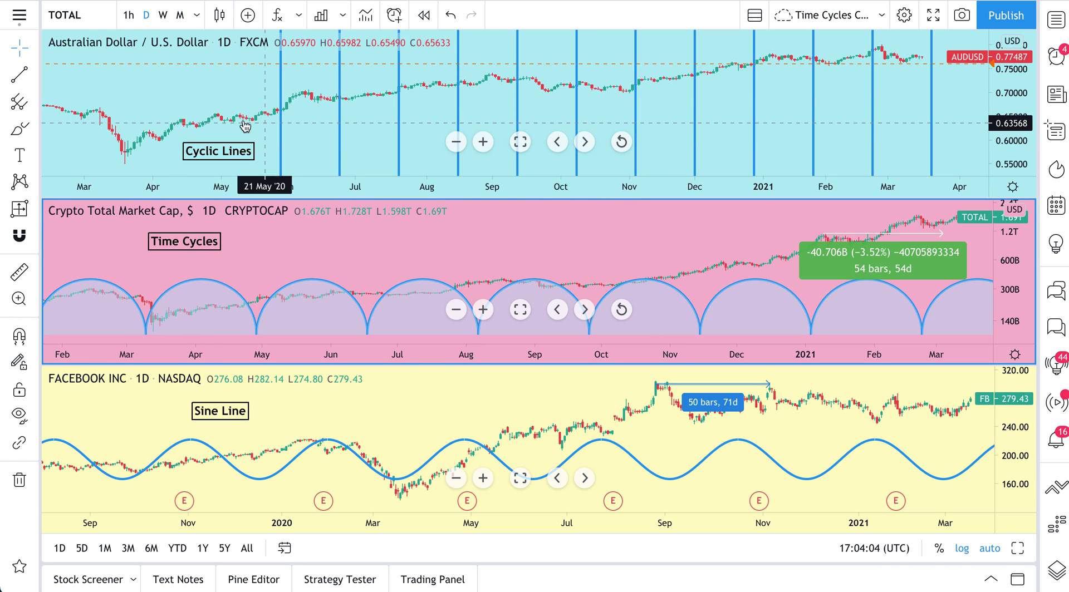
Reposition the cyclic lines to start on 26 May '20, the time cycles on 08 Mar '20 and the sine line on 14 Aug '19
mouse_move(281, 143)
mouse_down()
mouse_move(266, 146)
mouse_move(276, 145)
mouse_up()
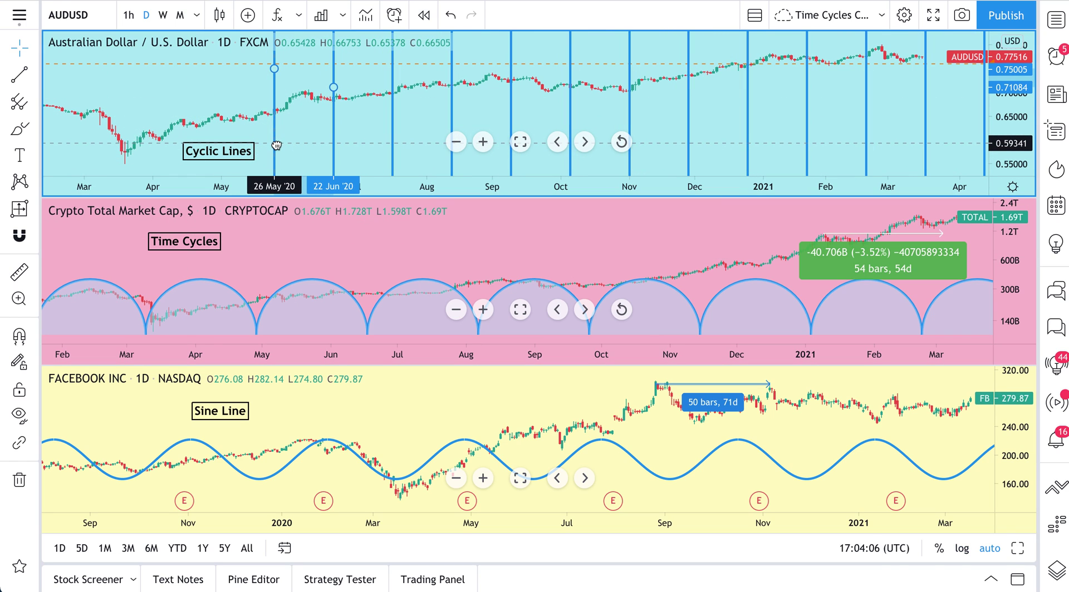
click(256, 333)
drag(256, 332, 252, 332)
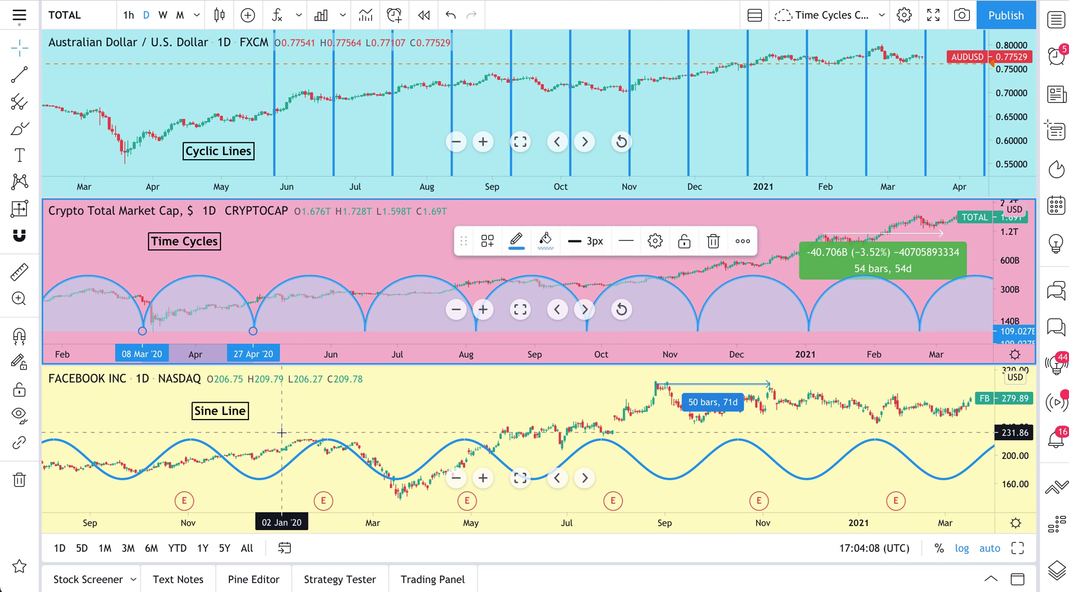
drag(299, 458, 305, 459)
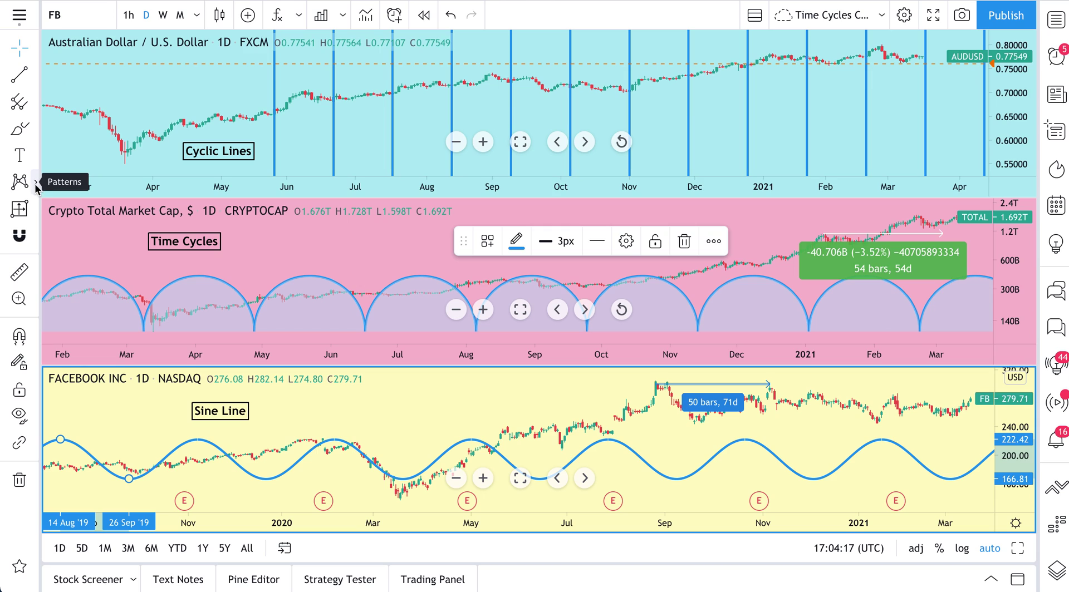
Add Cyclic Lines, Time Cycles and Sine Line to the favorite drawing tools, and move the favorites bar onto the Facebook chart
click(36, 183)
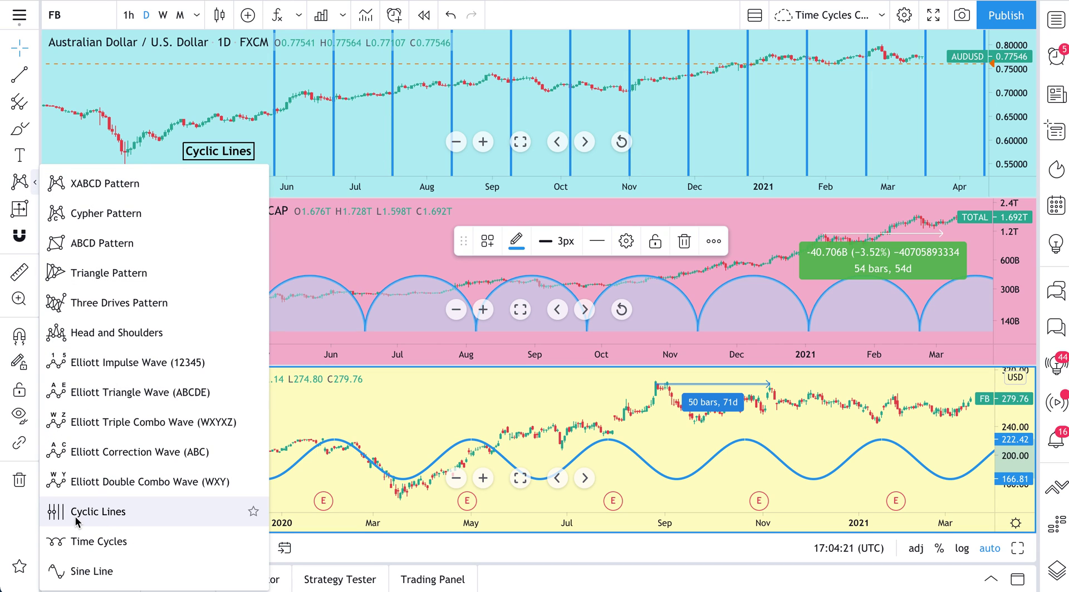
click(252, 513)
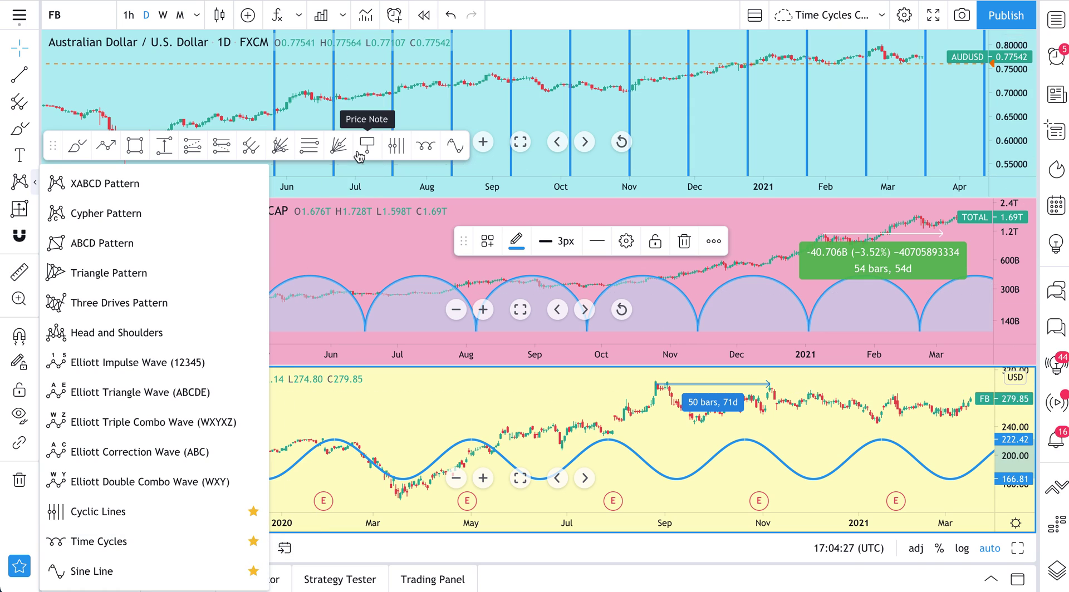
click(230, 90)
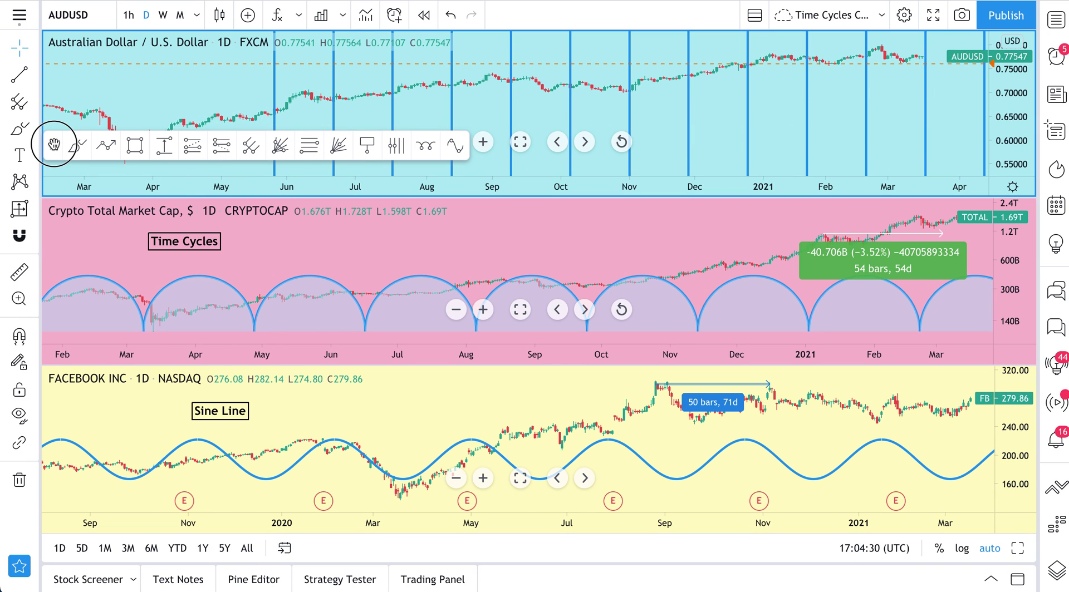
mouse_move(54, 145)
mouse_down()
mouse_move(241, 267)
mouse_move(154, 444)
mouse_up()
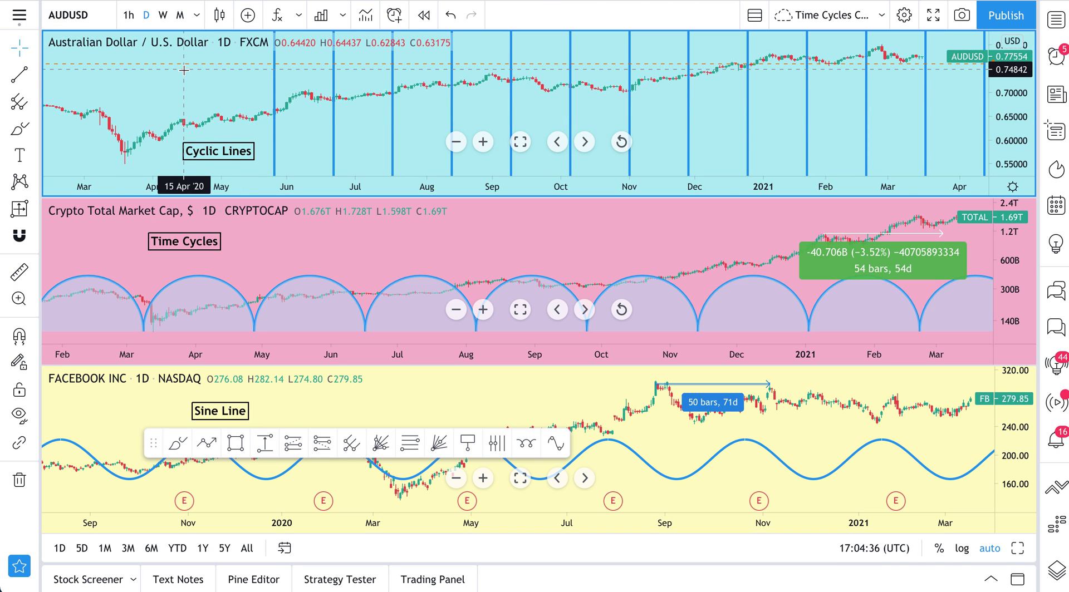
Maximize the AUDUSD chart, move the favorites bar clear of the price lows, and circle the March 2020 low with the red Brush
click(1017, 548)
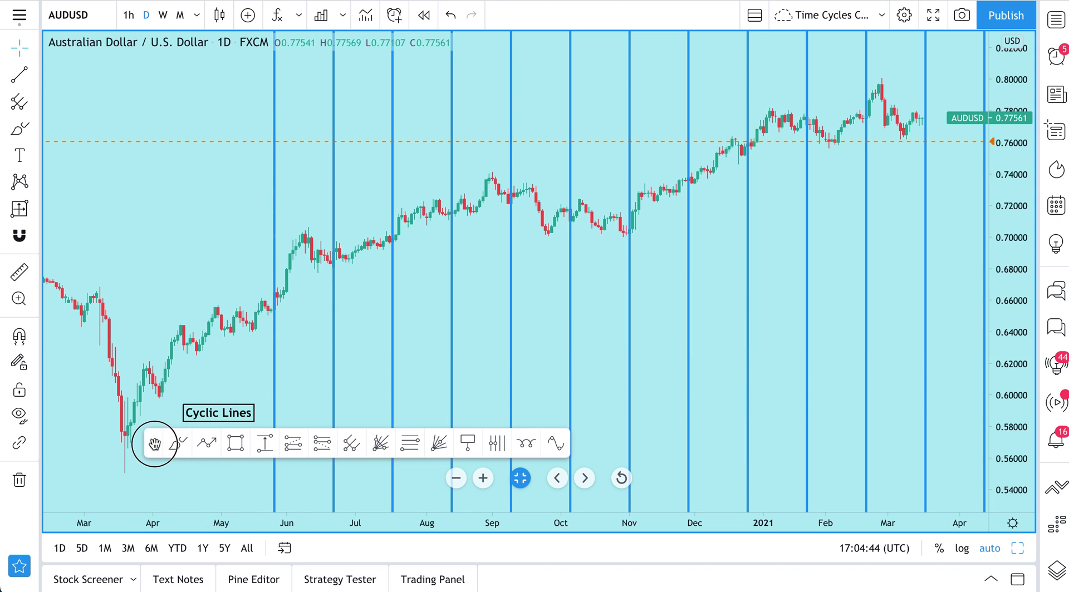
mouse_move(154, 443)
mouse_down()
mouse_move(372, 119)
mouse_move(365, 89)
mouse_up()
click(386, 89)
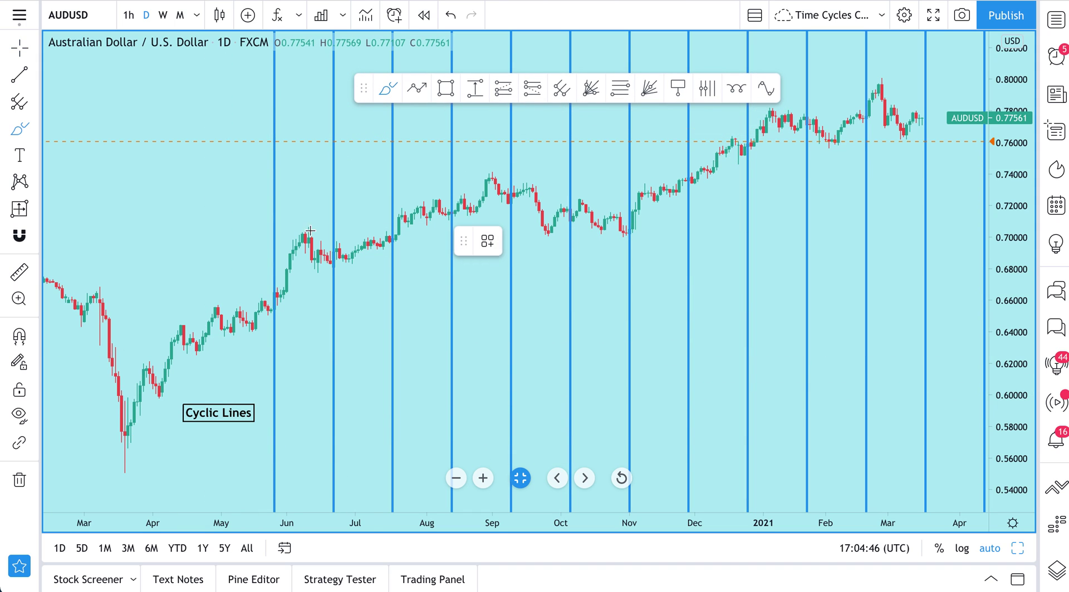
mouse_move(135, 424)
mouse_down()
mouse_move(115, 449)
mouse_move(139, 415)
mouse_move(95, 444)
mouse_move(153, 426)
mouse_up()
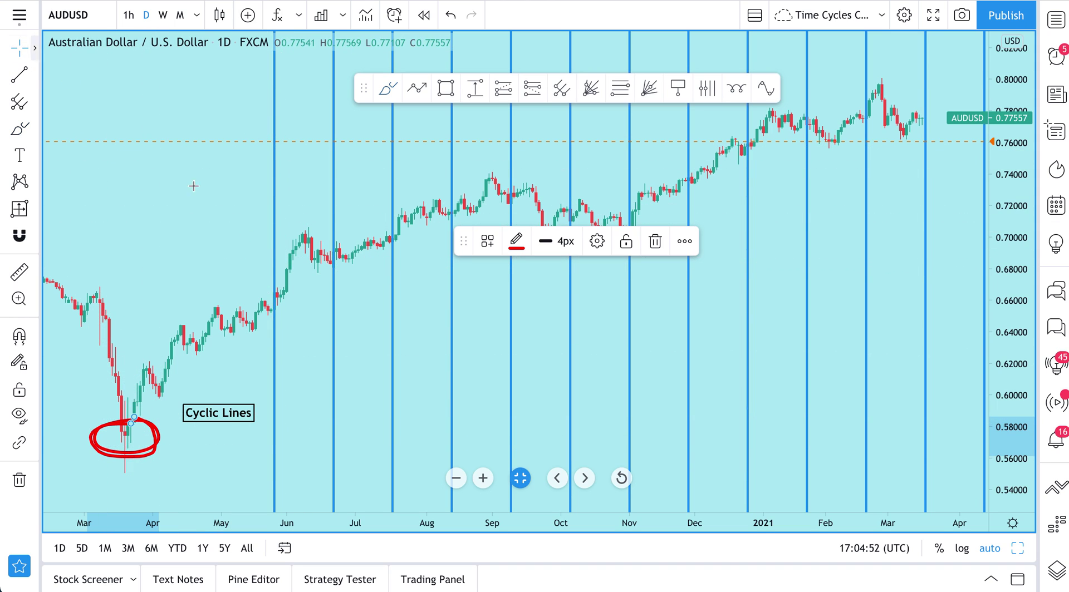
Align the first cyclic line with the circled March low, and try short brush strokes across the first four intervals
drag(277, 255, 125, 264)
click(152, 267)
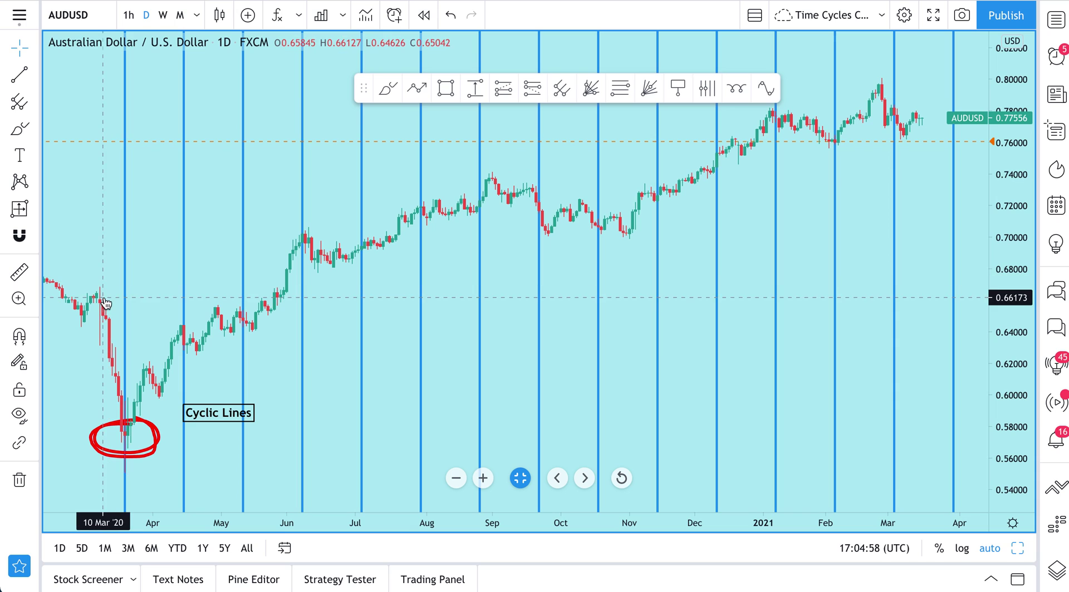
click(20, 129)
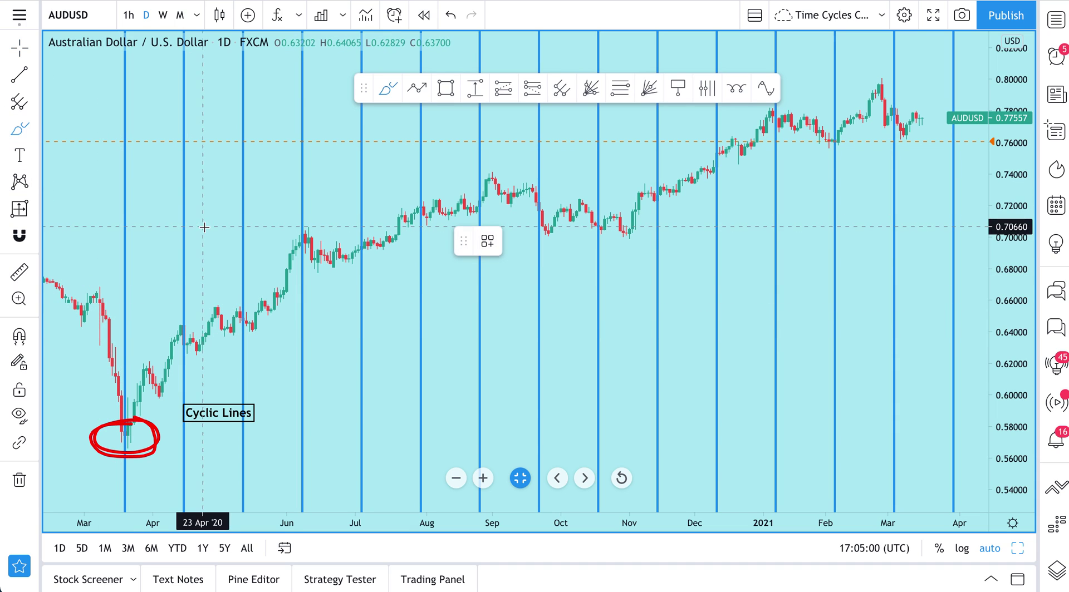
drag(132, 241, 350, 239)
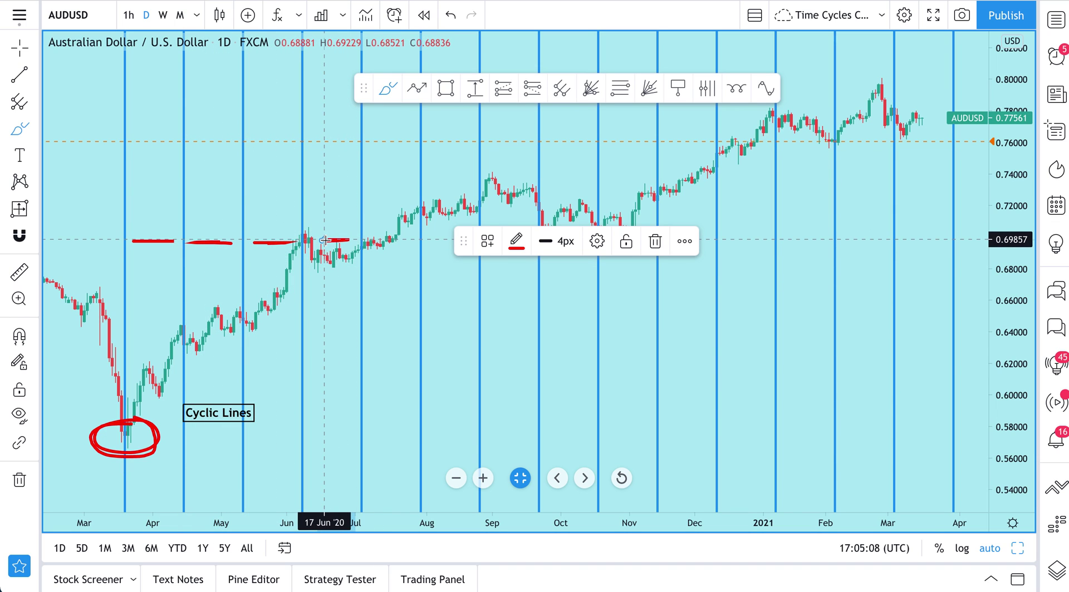
key(ctrl+z)
key(ctrl+z)
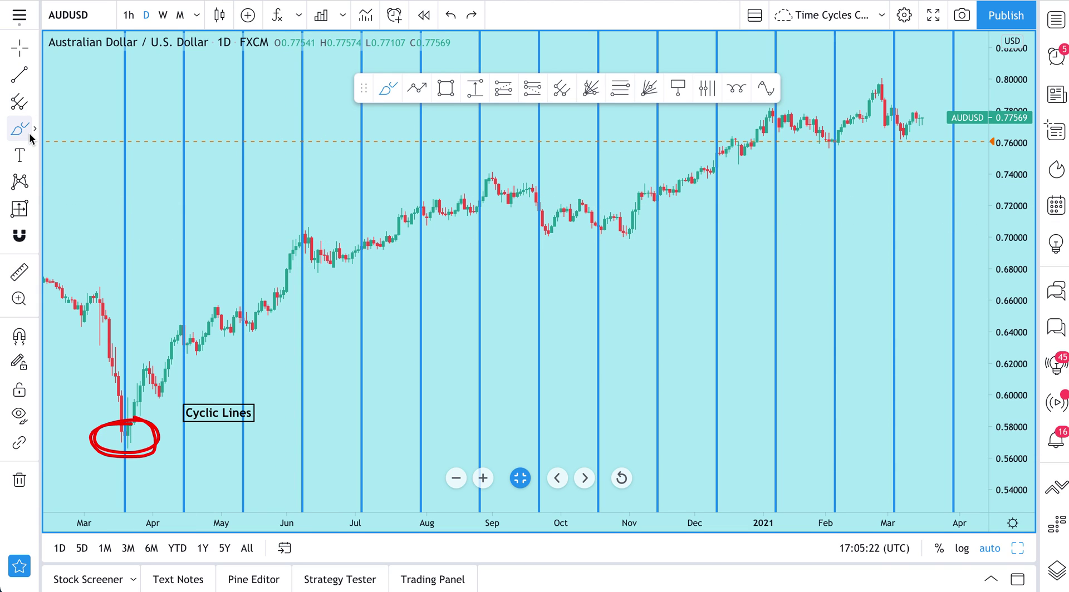
Delete the cyclic lines and the brush circle, and move the Cyclic Lines text label to the chart's upper-left corner
click(125, 150)
key(Delete)
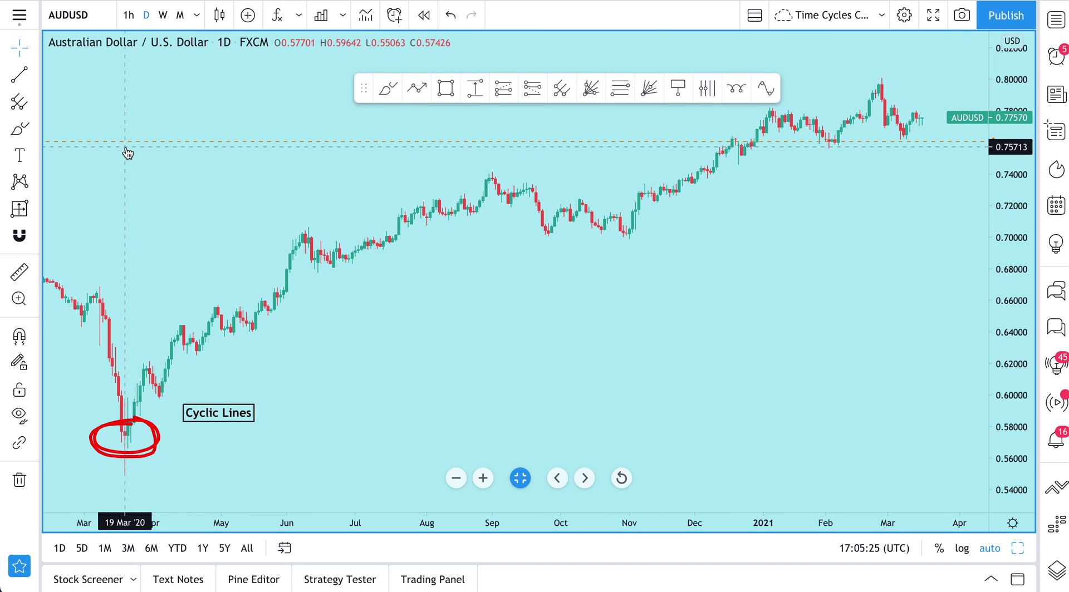
click(84, 407)
mouse_move(84, 407)
mouse_down()
mouse_move(163, 466)
mouse_move(178, 462)
mouse_up()
drag(201, 413, 76, 72)
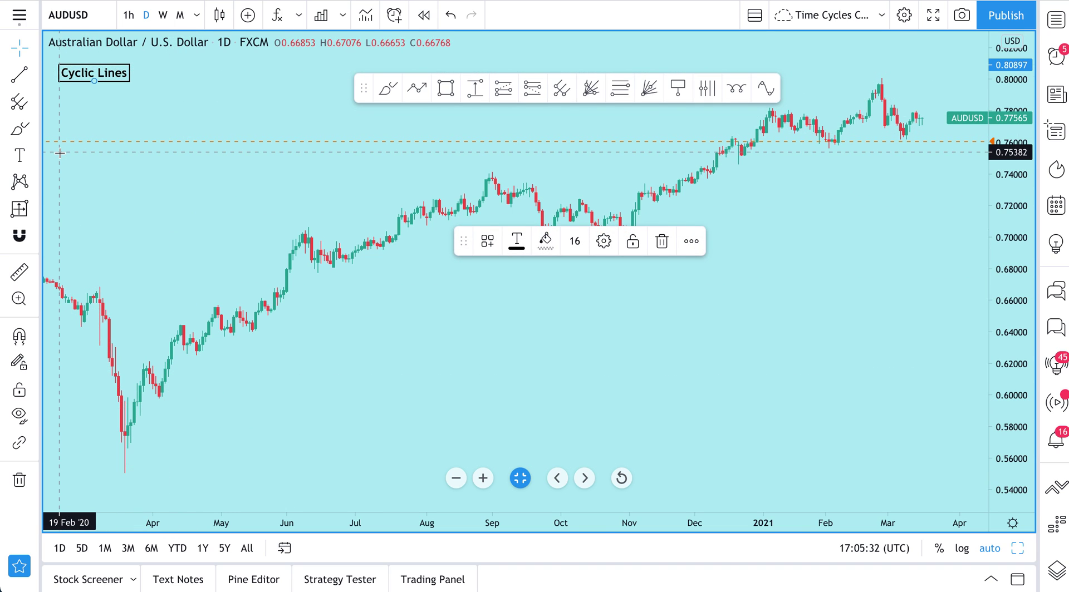
Draw new Cyclic Lines on the AUDUSD chart, anchored at the 19 Mar '20 low and the 03 Apr '20 low
click(35, 187)
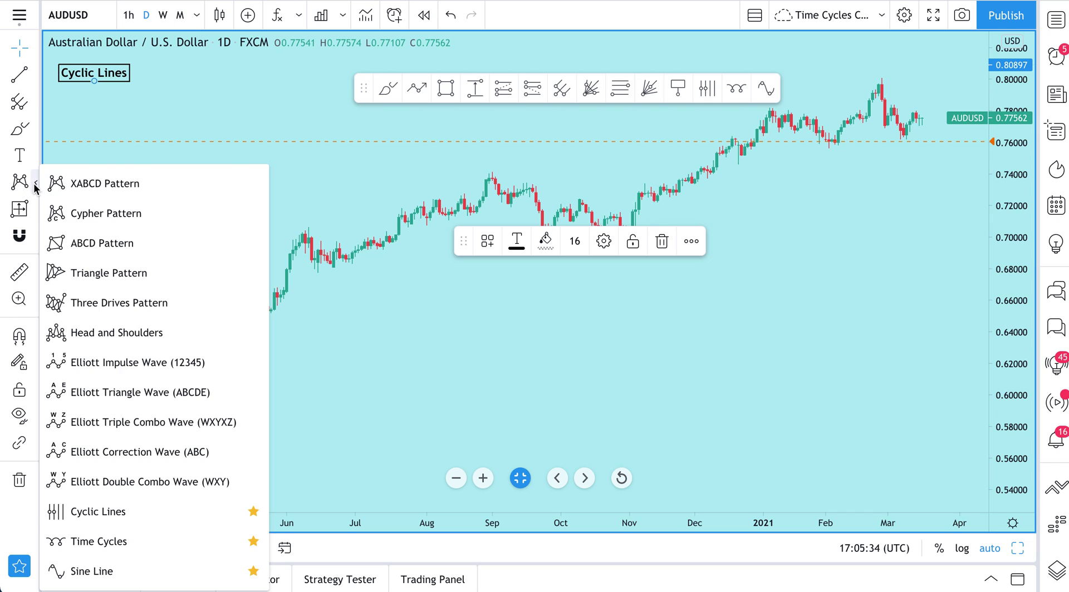
click(104, 513)
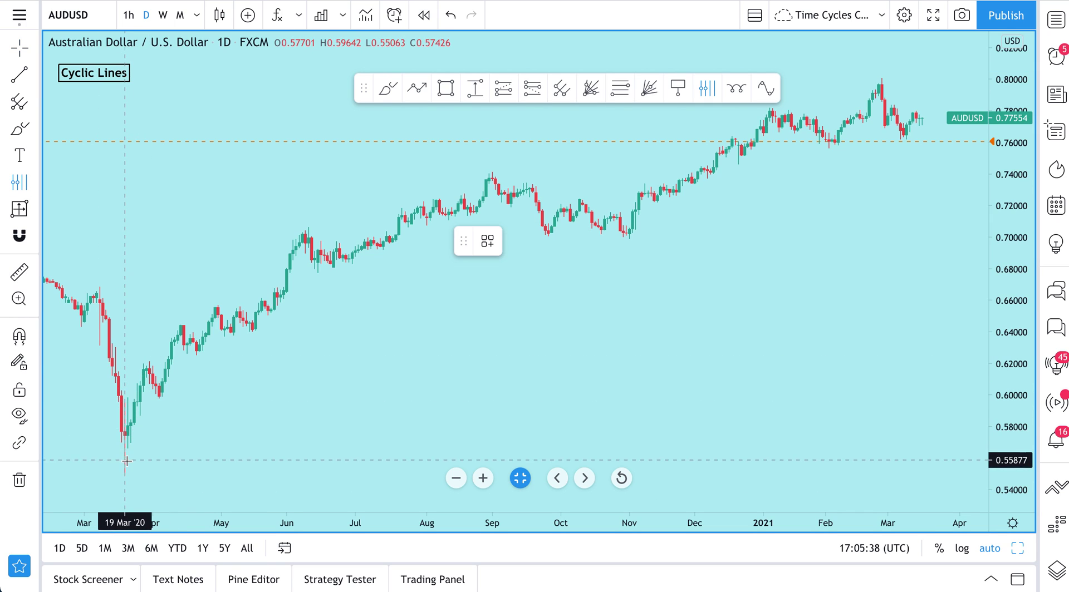
click(126, 443)
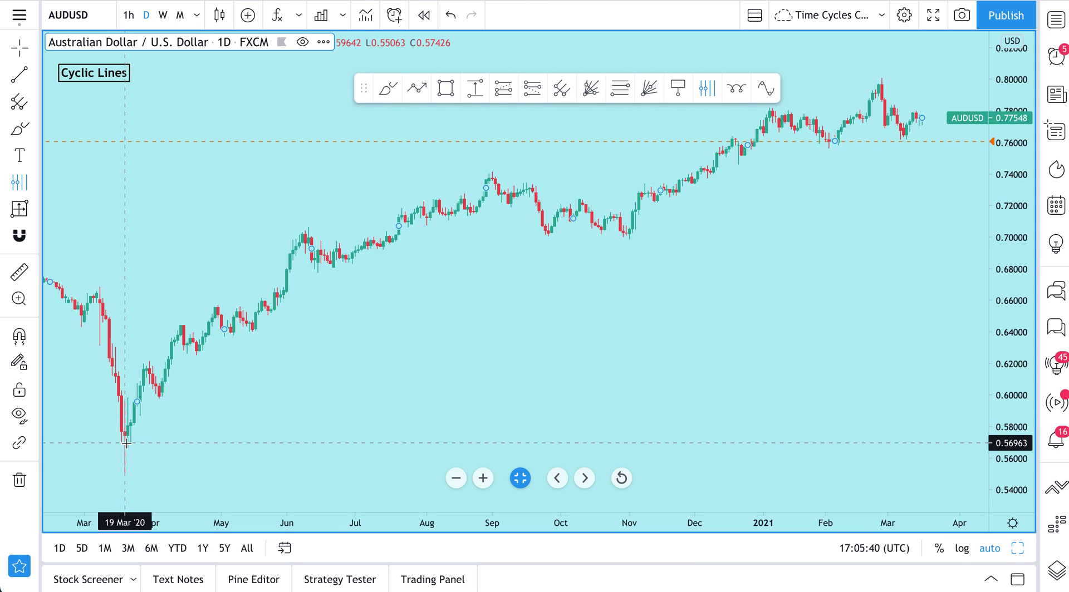
click(138, 444)
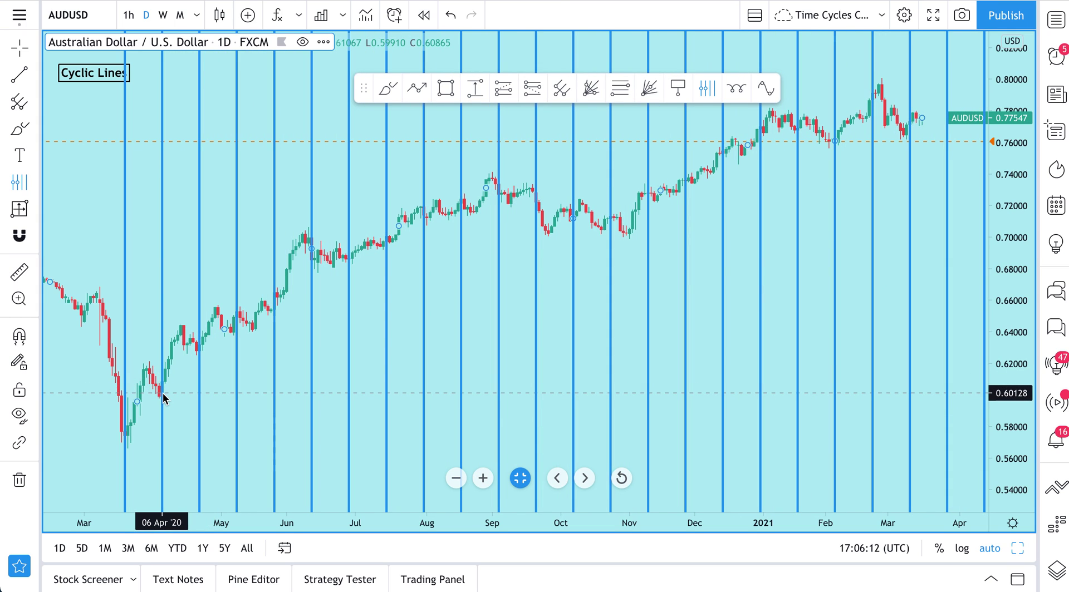
click(162, 399)
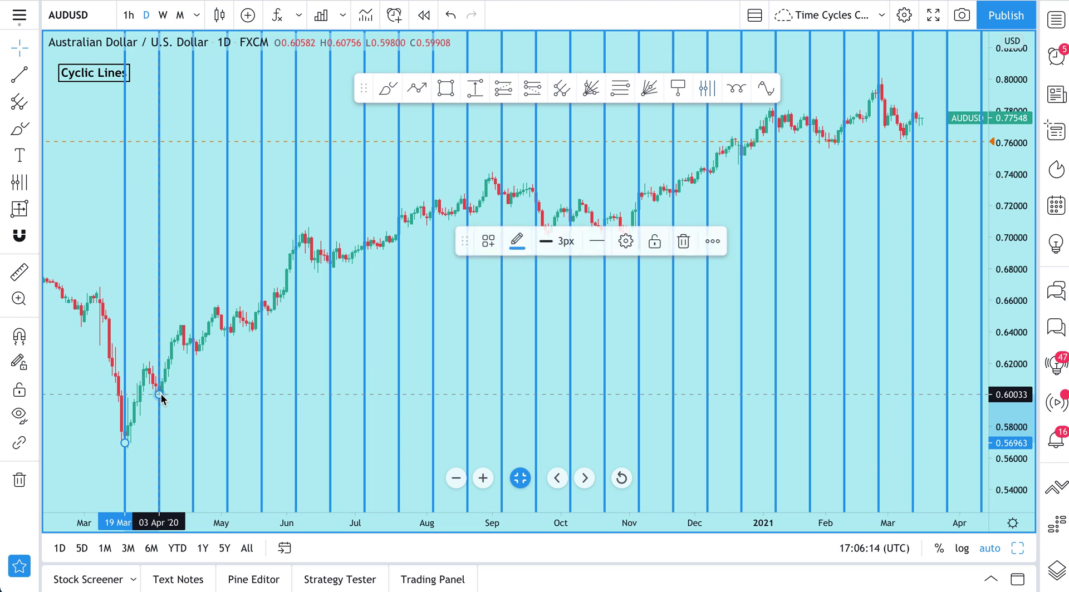
Try red Brush strokes from the March 2020 low across the first cyclic intervals
click(95, 248)
click(18, 129)
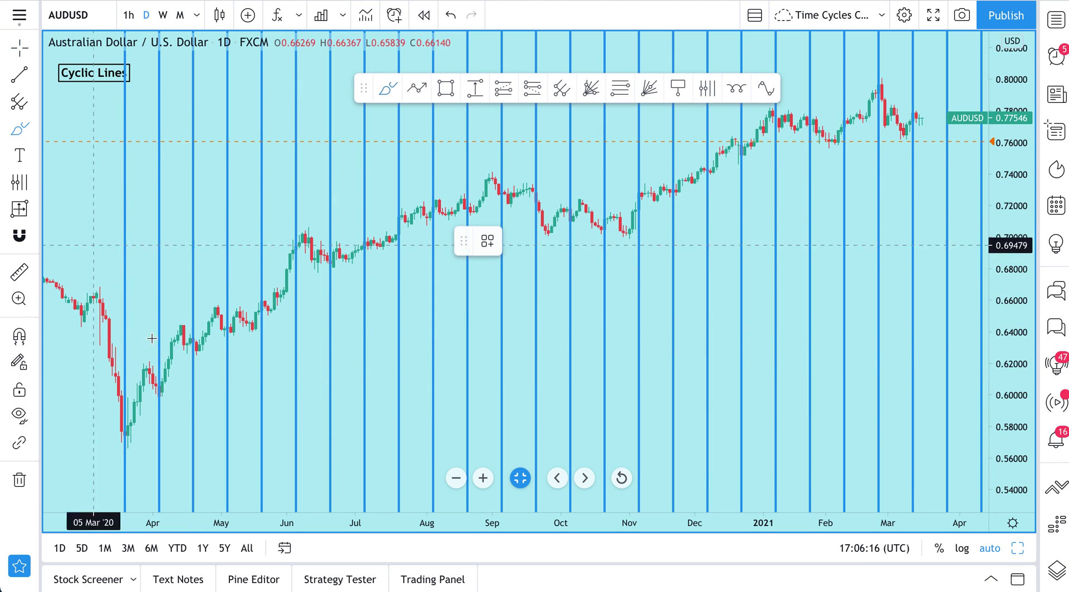
click(134, 427)
mouse_move(134, 427)
mouse_down()
mouse_move(129, 453)
mouse_move(130, 429)
mouse_up()
mouse_move(163, 377)
mouse_down()
mouse_move(148, 394)
mouse_move(163, 377)
mouse_up()
mouse_move(198, 334)
mouse_down()
mouse_move(183, 348)
mouse_move(239, 339)
mouse_move(234, 315)
mouse_move(272, 297)
mouse_move(262, 297)
mouse_up()
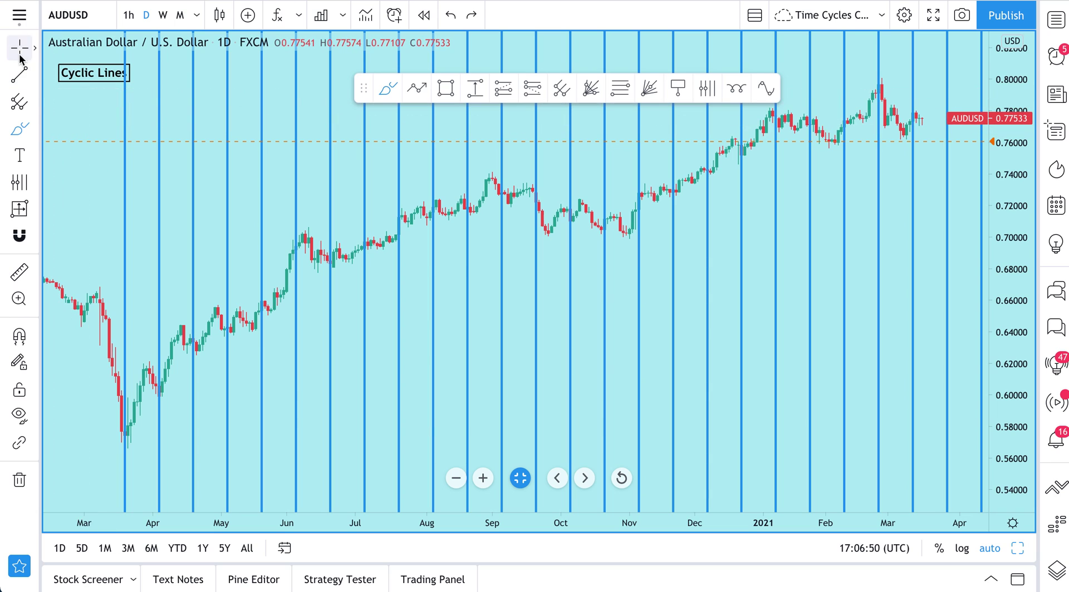
Set the cyclic lines' thickness to 2px, keeping them blue at 100% opacity
double_click(125, 137)
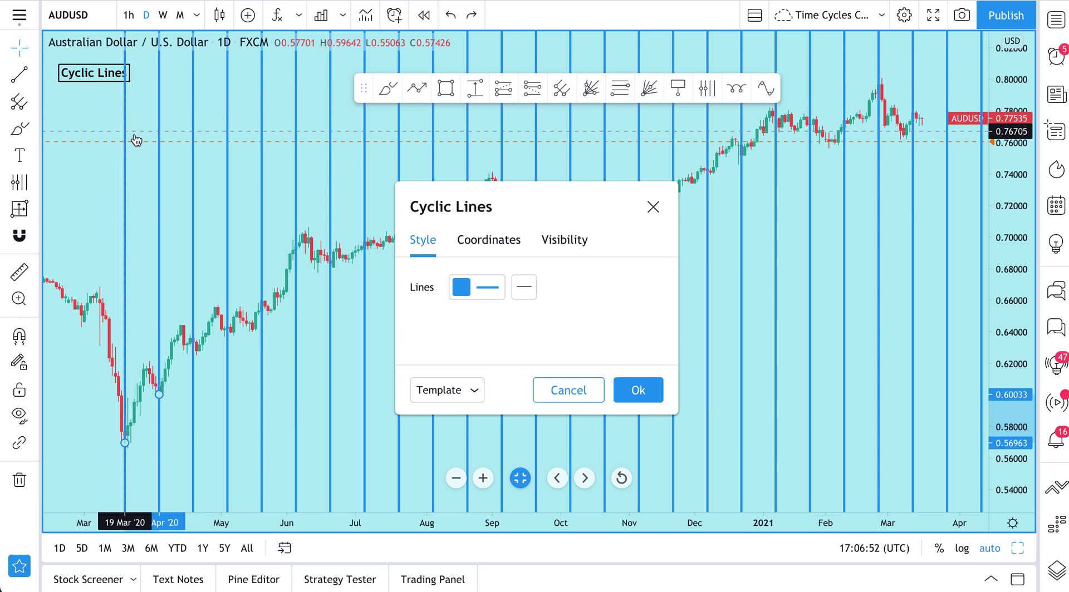
click(474, 292)
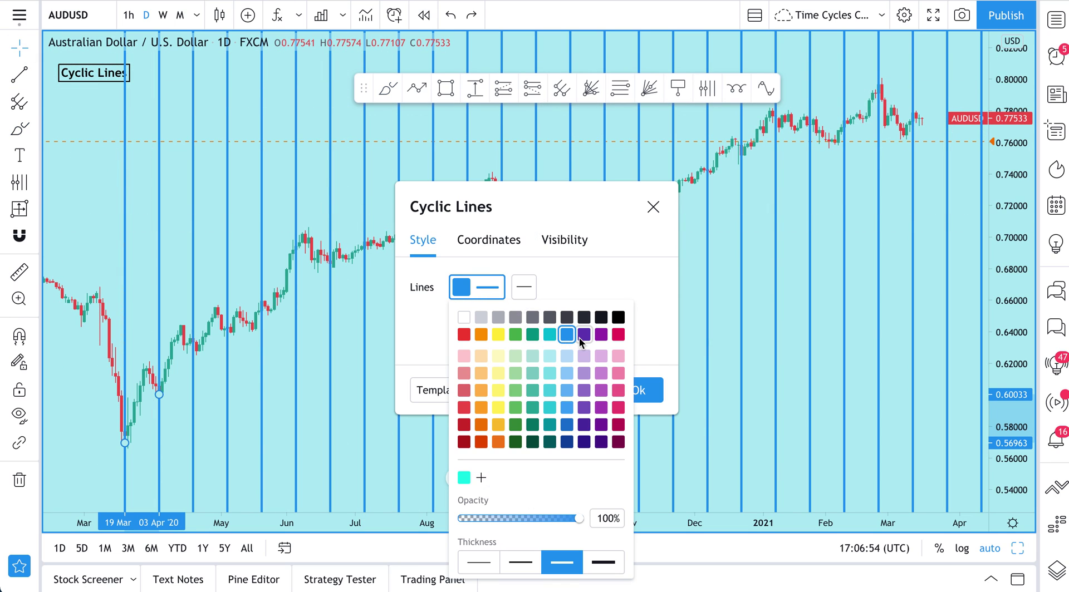
click(520, 562)
click(479, 563)
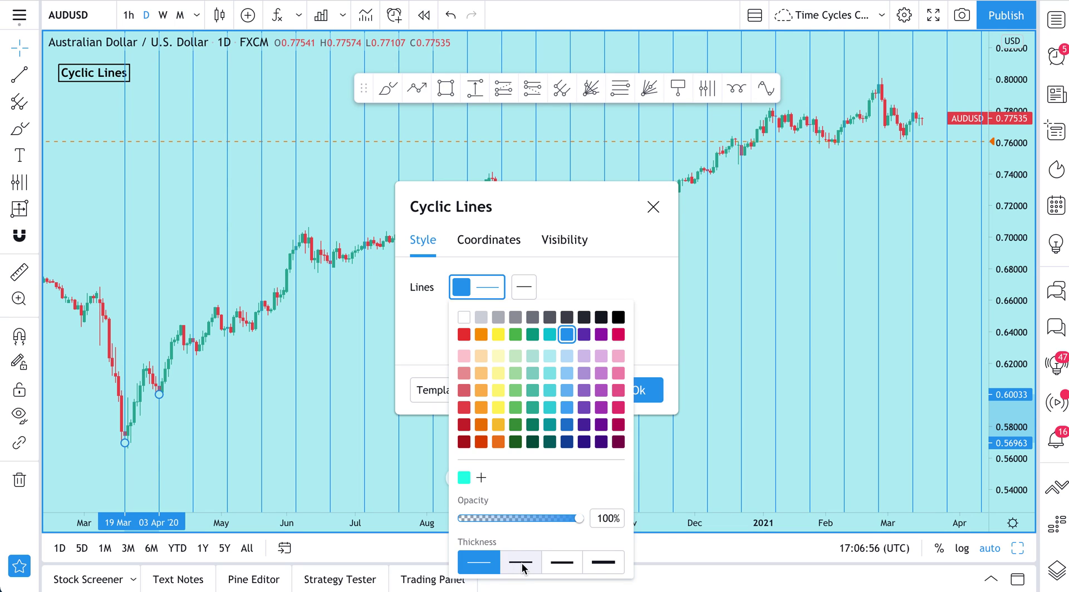
click(521, 563)
mouse_move(579, 518)
mouse_down()
mouse_move(472, 523)
mouse_move(587, 518)
mouse_up()
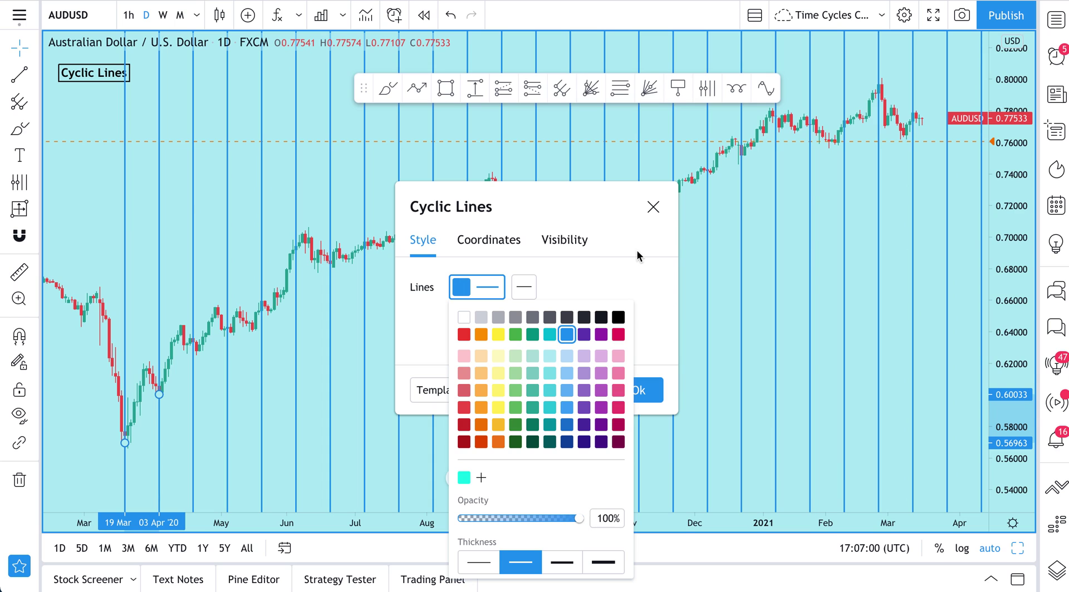
click(653, 207)
click(653, 207)
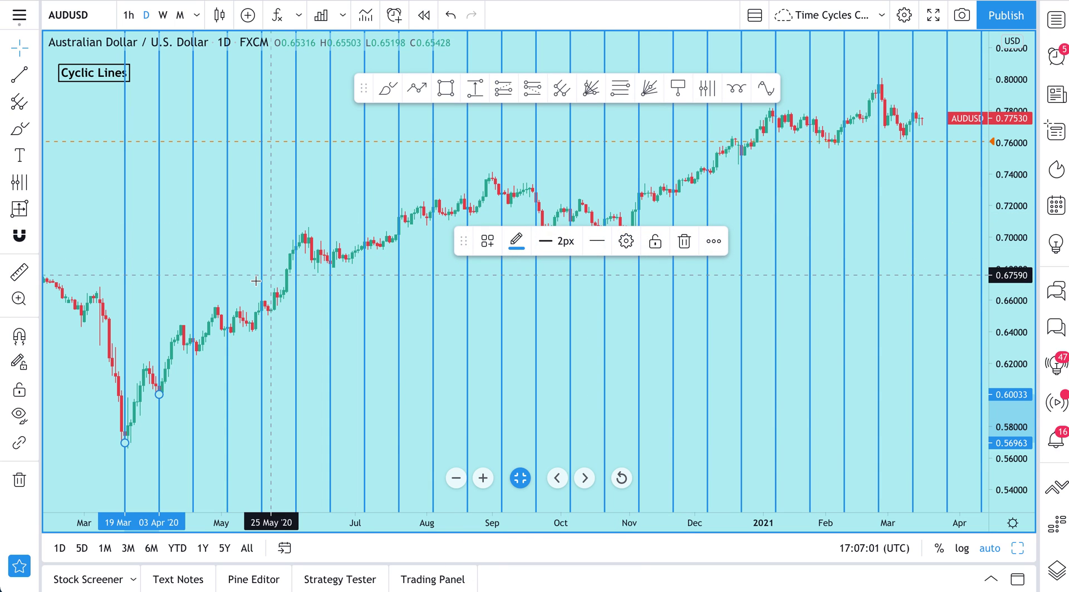
click(216, 218)
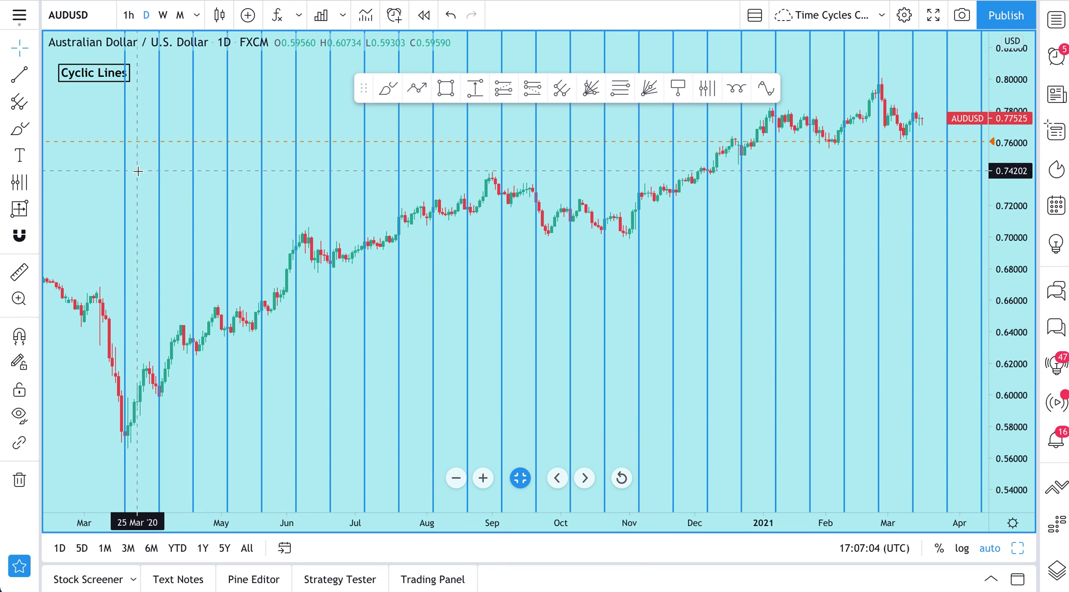
Move the Cyclic Lines text label back to the AUDUSD chart's upper-left corner, before the March 2020 low
key(alt+b)
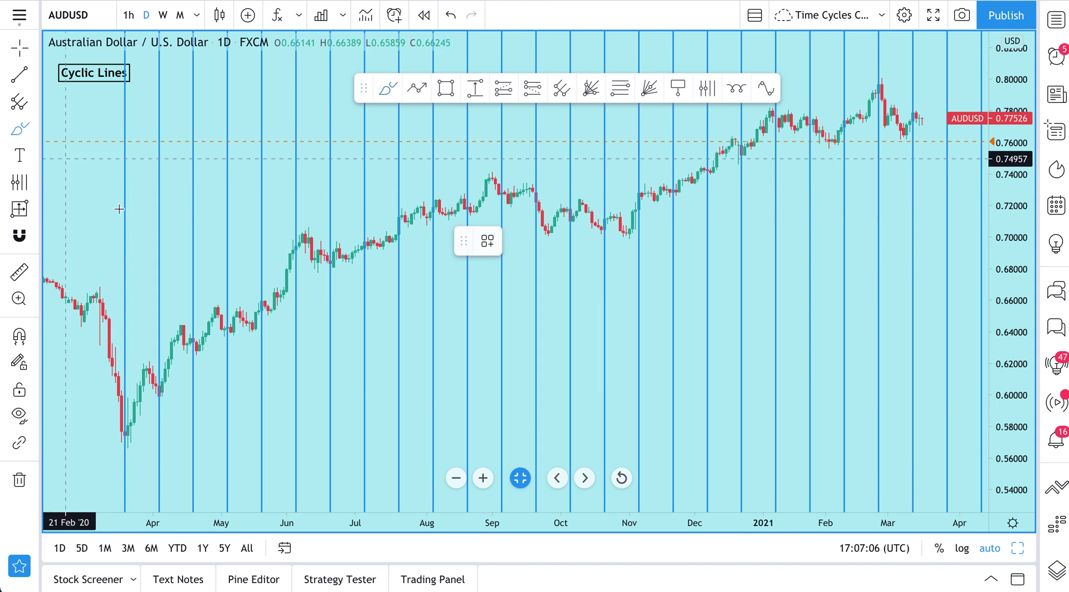
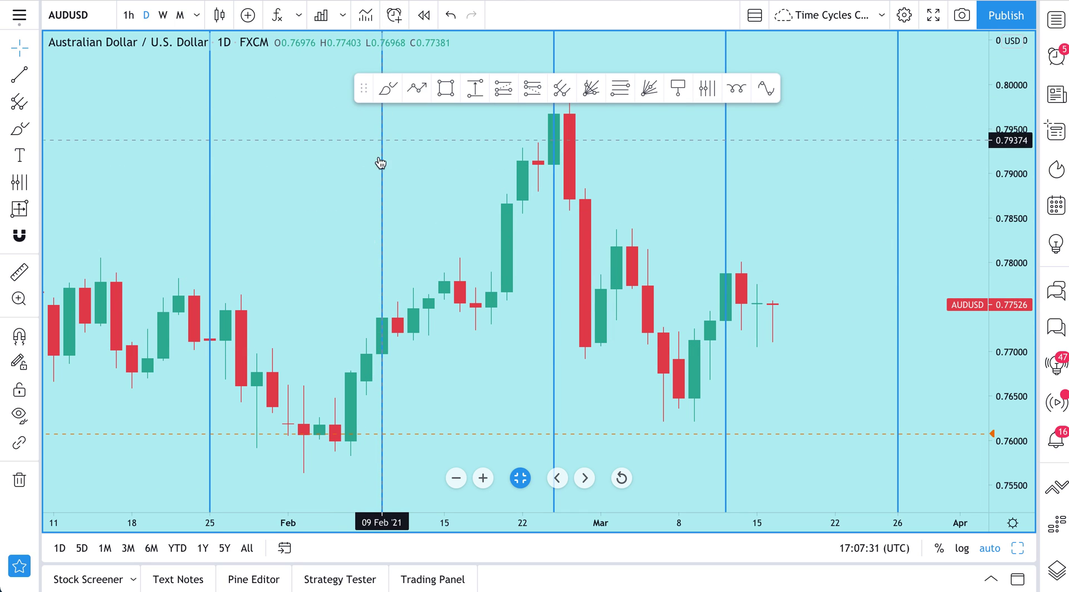
drag(303, 310, 353, 310)
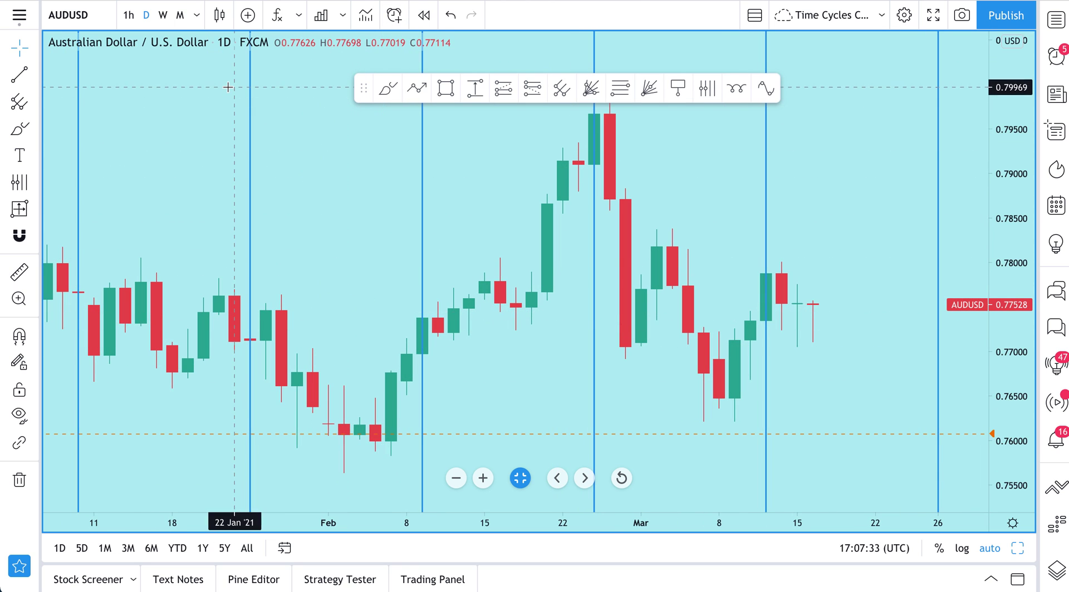
scroll(521, 326, down, 8)
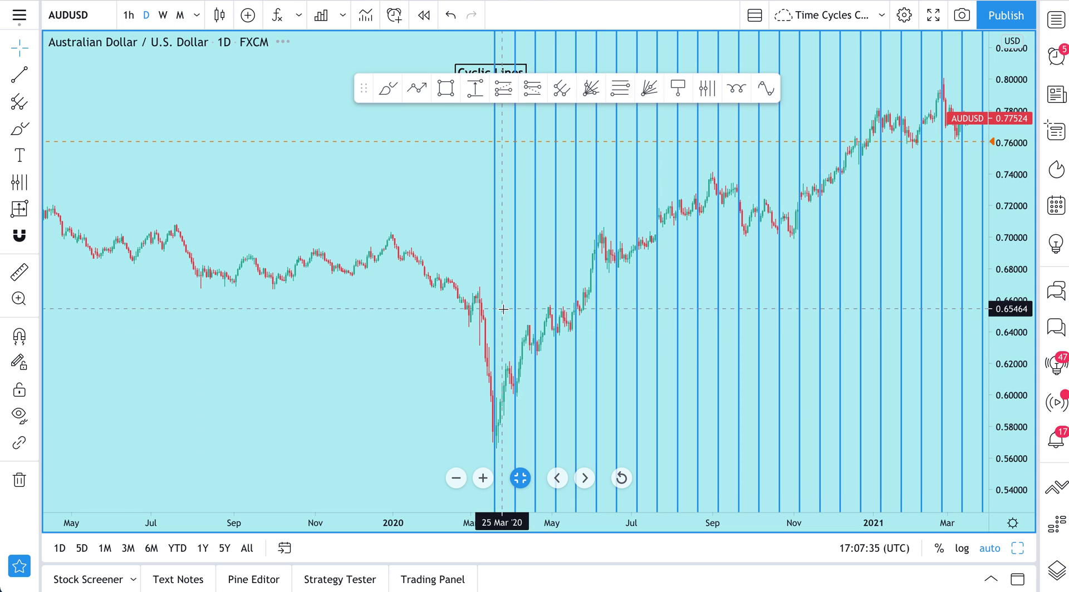
scroll(504, 309, up, 5)
click(136, 81)
drag(136, 82, 99, 87)
click(115, 191)
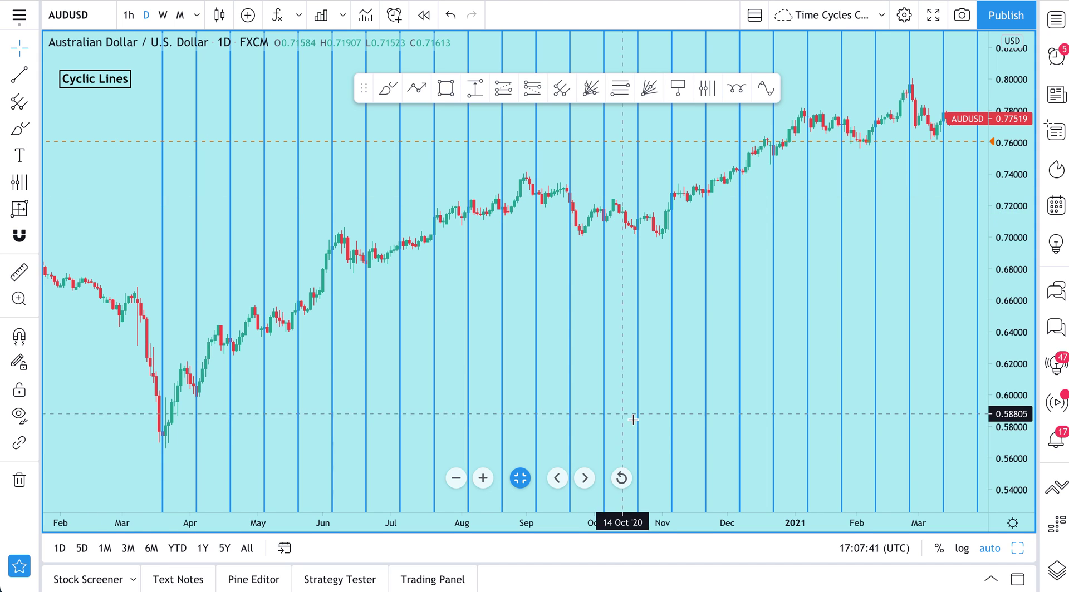
Return to the layout of three stacked charts and maximize the Crypto Total Market Cap chart
click(1016, 549)
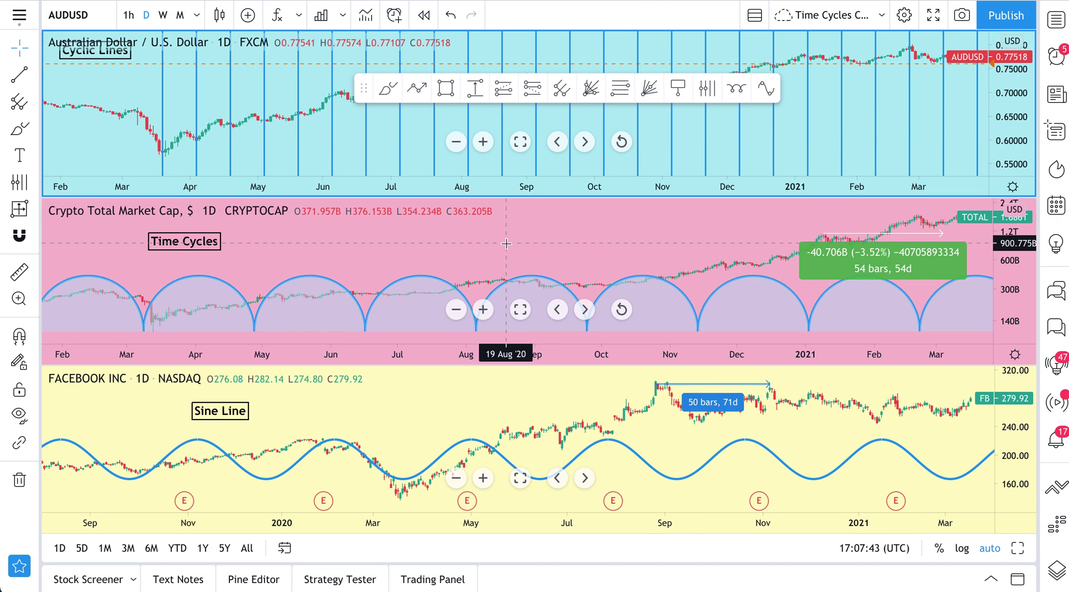
click(279, 251)
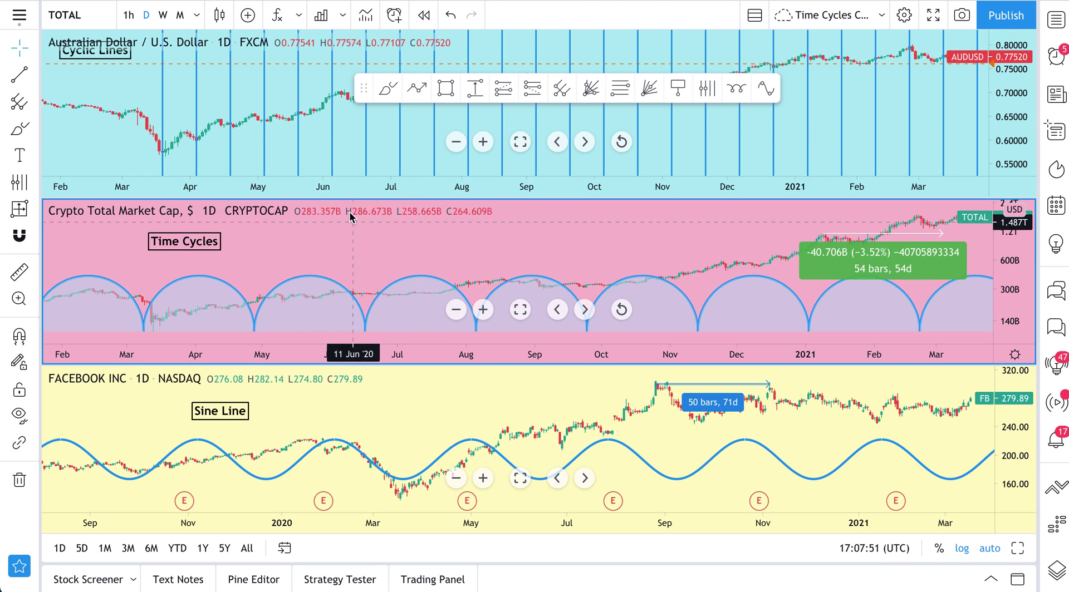
click(754, 16)
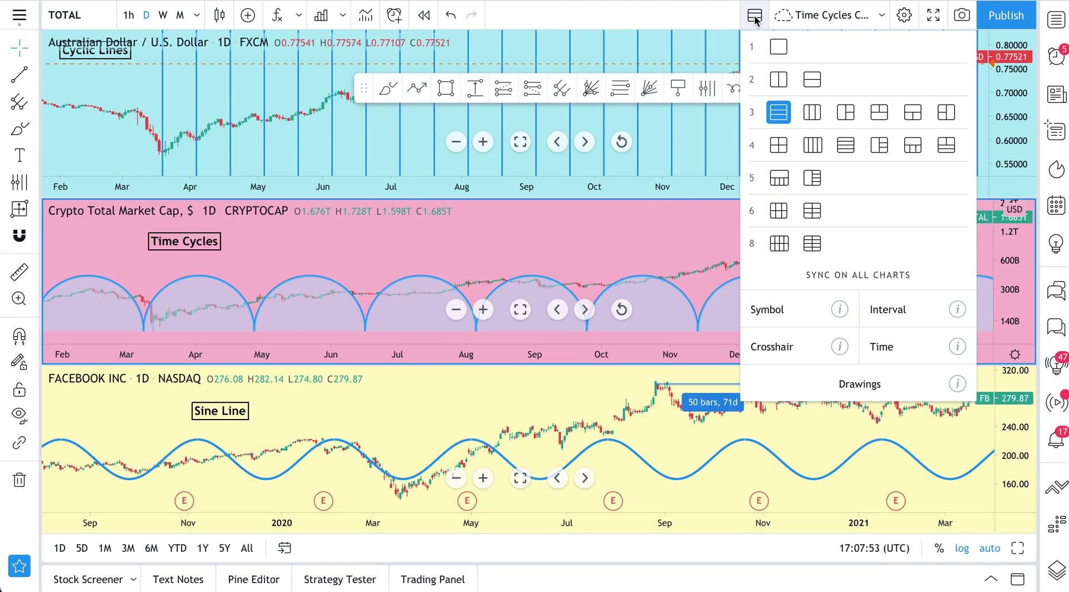
click(777, 113)
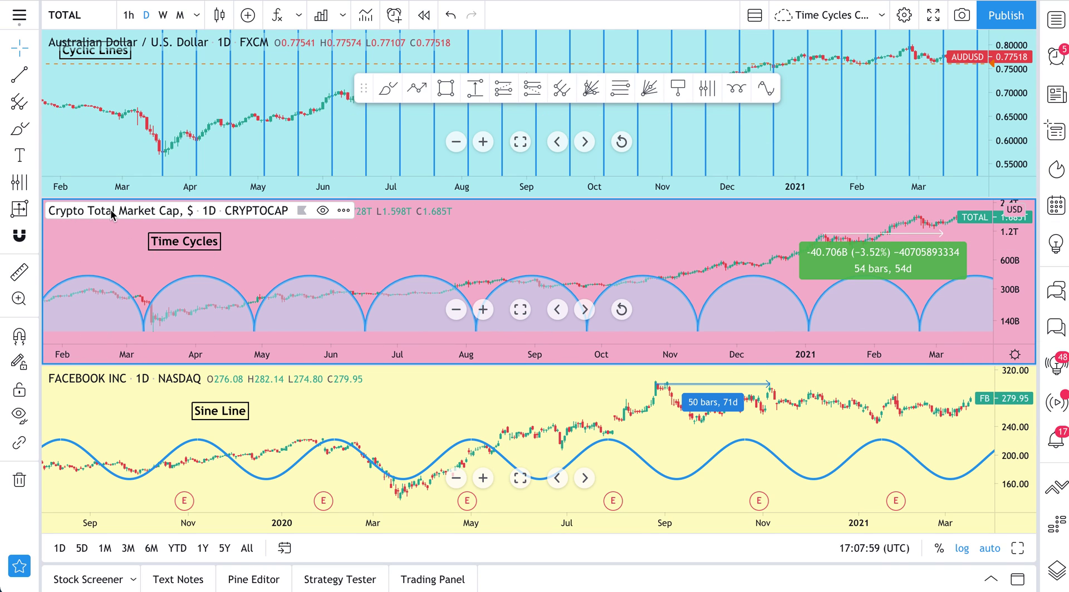
click(1017, 549)
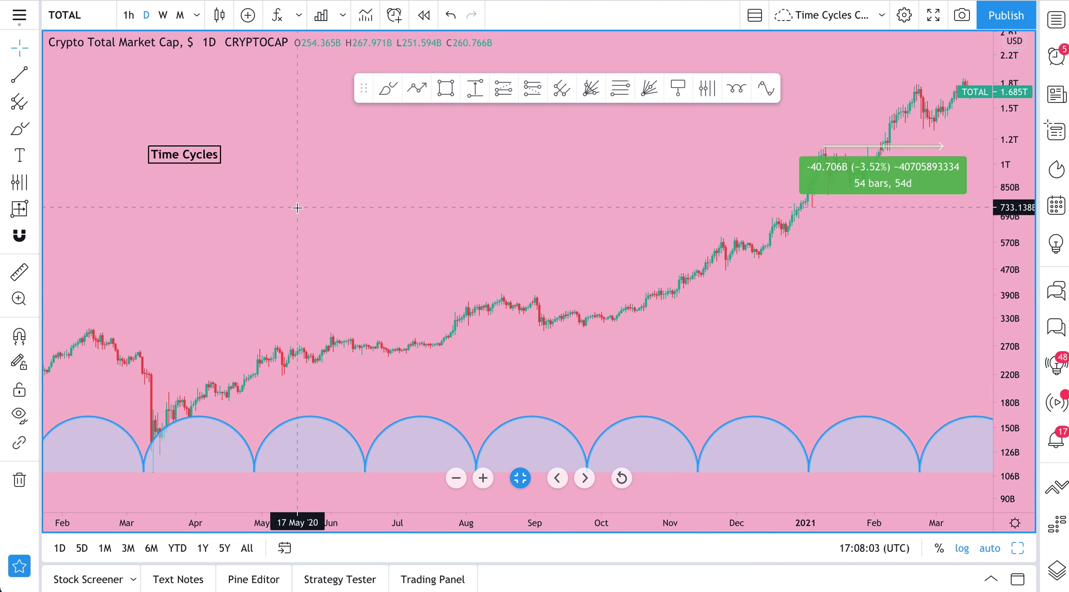
Delete the green 54-bar range measurement and move the favorites bar closer to the chart title
click(842, 184)
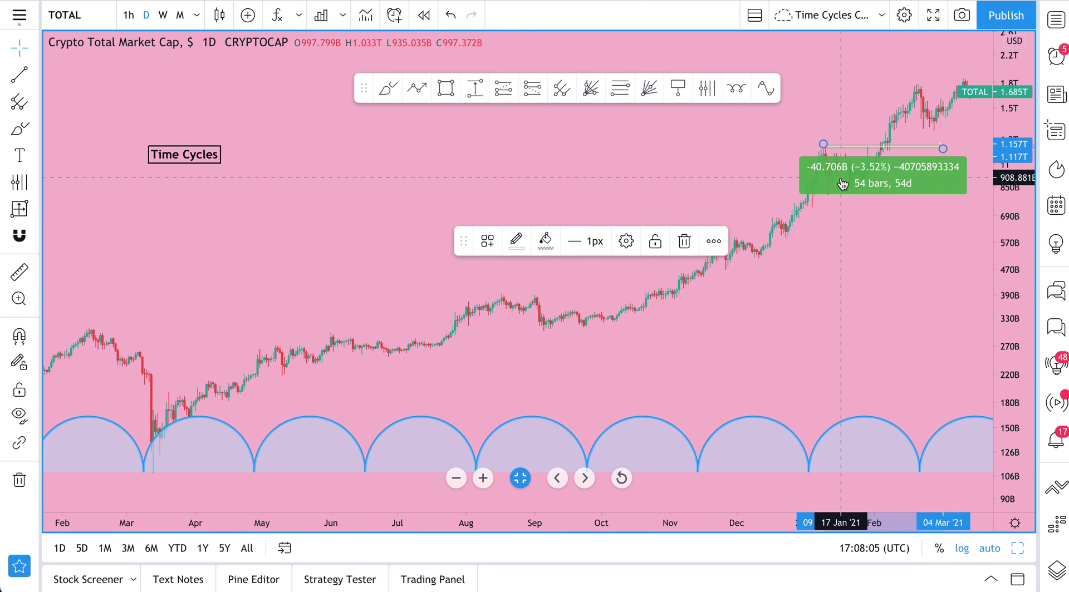
click(842, 184)
drag(366, 88, 182, 59)
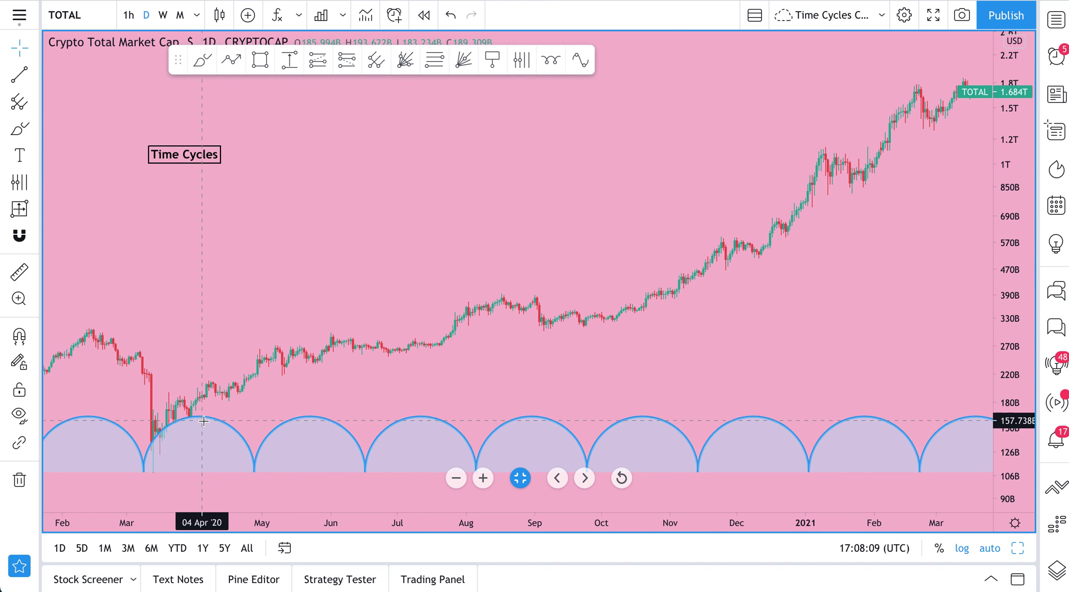
Raise the time cycles to about the 350B level and brush red strokes along the baseline of two adjacent cycles
mouse_move(205, 423)
mouse_down()
mouse_move(214, 265)
mouse_move(239, 241)
mouse_move(236, 291)
mouse_up()
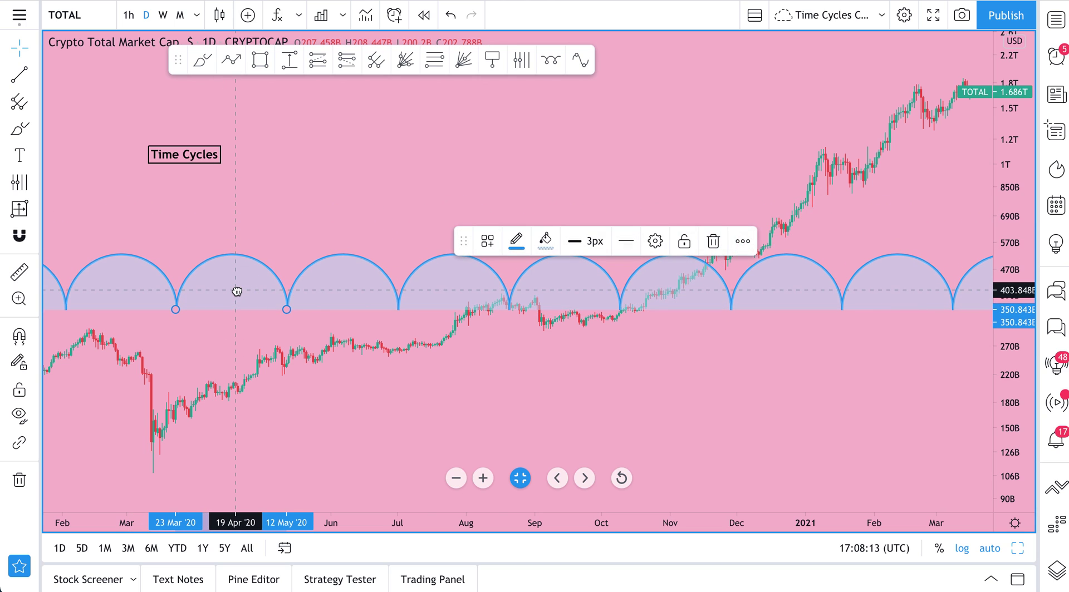
click(319, 219)
click(20, 130)
drag(185, 305, 351, 306)
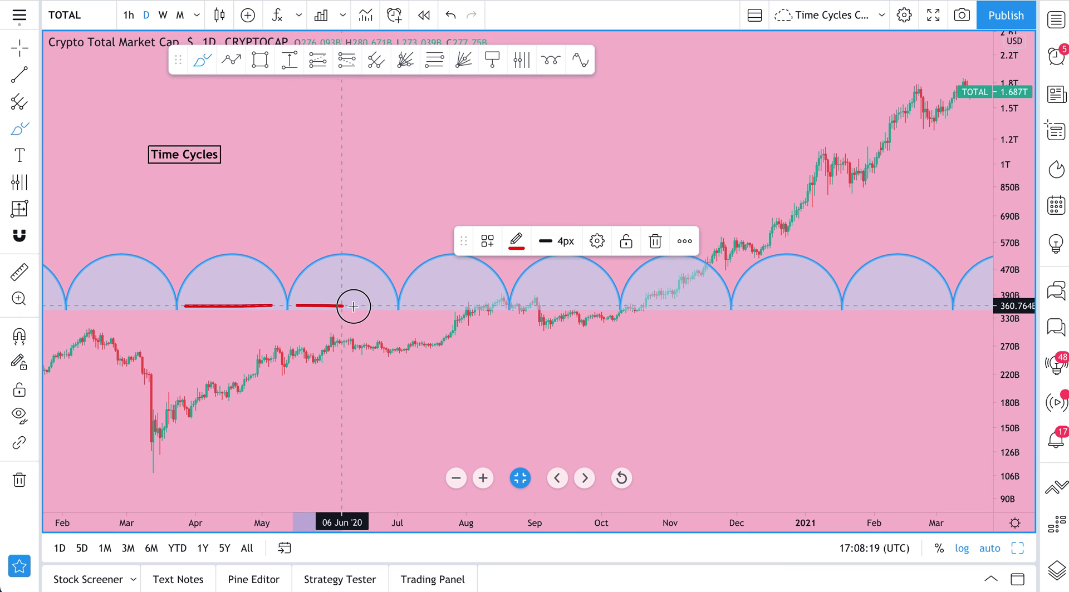
Undo the second baseline Brush stroke and delete the first one
key(ctrl+z)
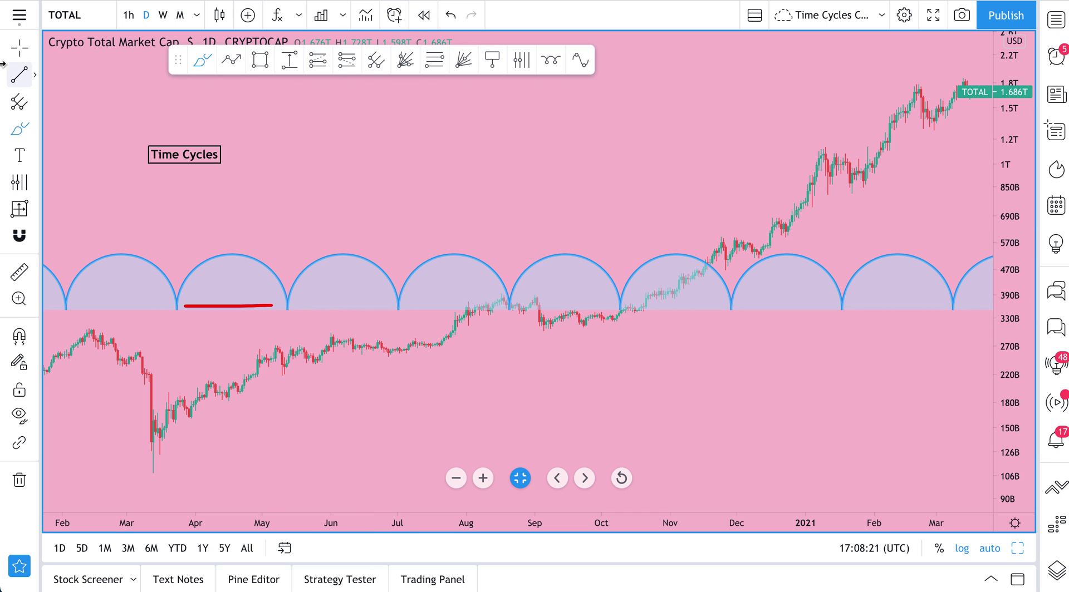
click(220, 305)
key(Delete)
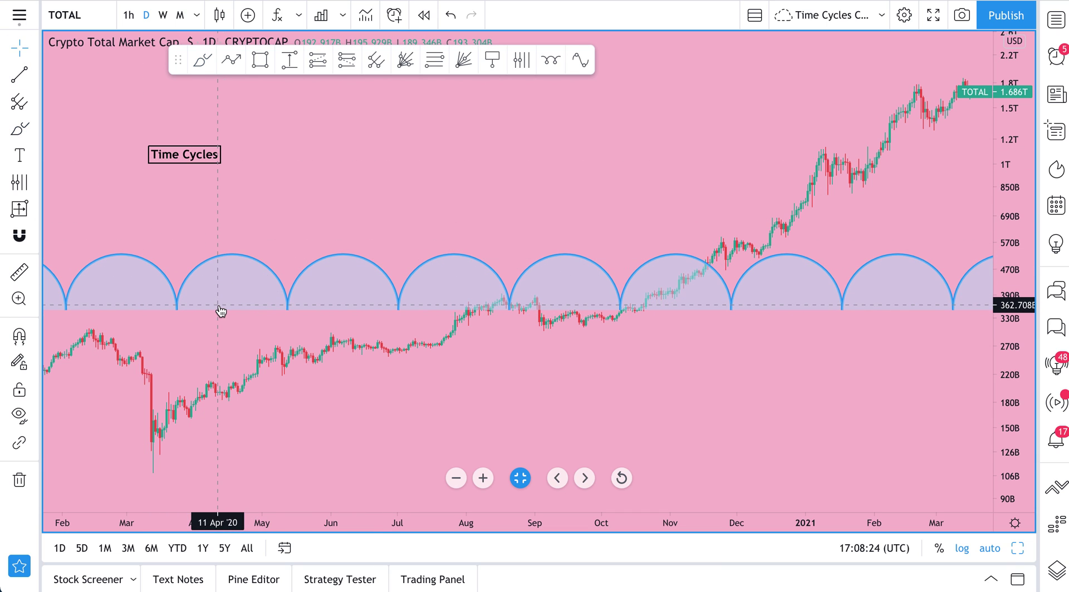
Trace the arc of the cycle spanning April 2020 with the red Brush and add freehand marks inside the cycles
click(23, 135)
mouse_move(177, 294)
mouse_down()
mouse_move(191, 262)
mouse_move(265, 255)
mouse_move(281, 274)
mouse_up()
mouse_move(209, 274)
mouse_down()
mouse_move(204, 282)
mouse_move(227, 282)
mouse_move(225, 298)
mouse_up()
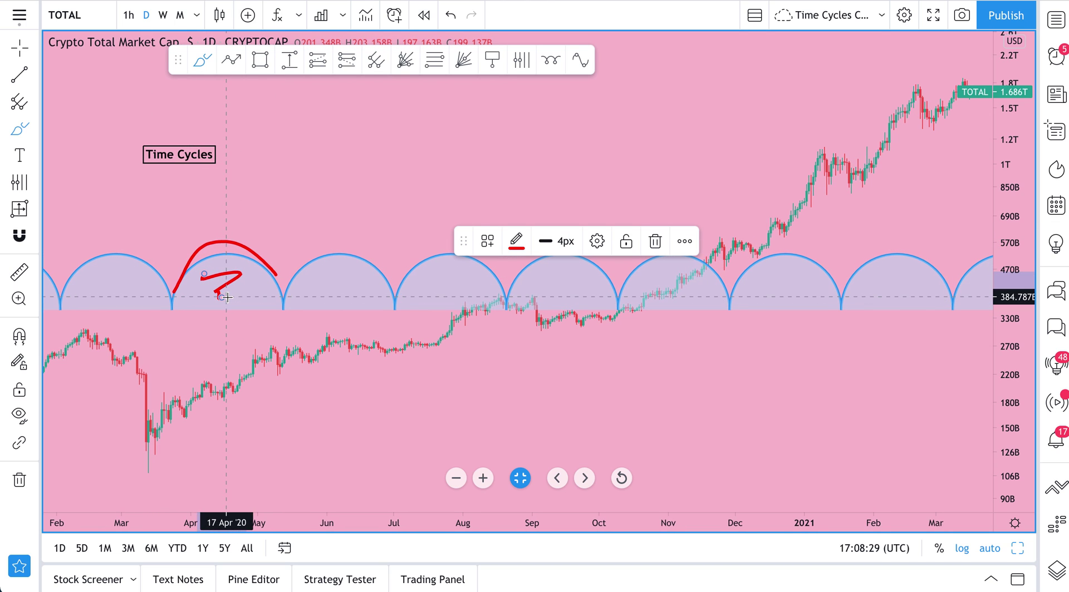
mouse_move(344, 278)
mouse_down()
mouse_move(310, 291)
mouse_move(336, 297)
mouse_move(291, 306)
mouse_up()
Undo the freehand arc marks and delete the two red strokes along the cycles' baseline
key(ctrl+z)
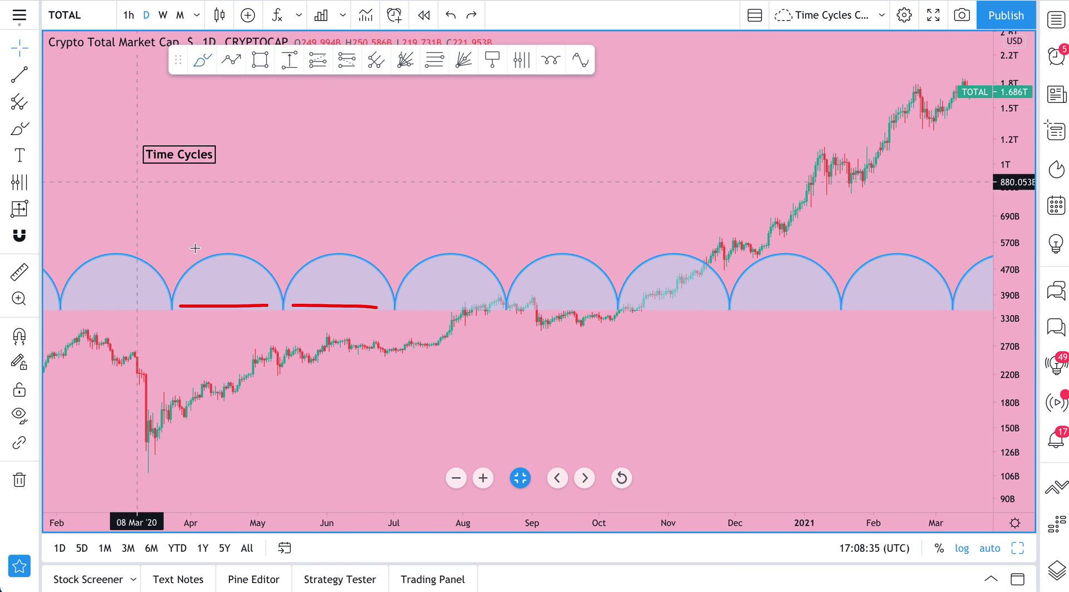
key(Delete)
click(329, 307)
key(Delete)
Try the time cycles at different dates and price levels, and shorten the cycle to span 16 May to about 12 Jun '20
drag(336, 262, 387, 273)
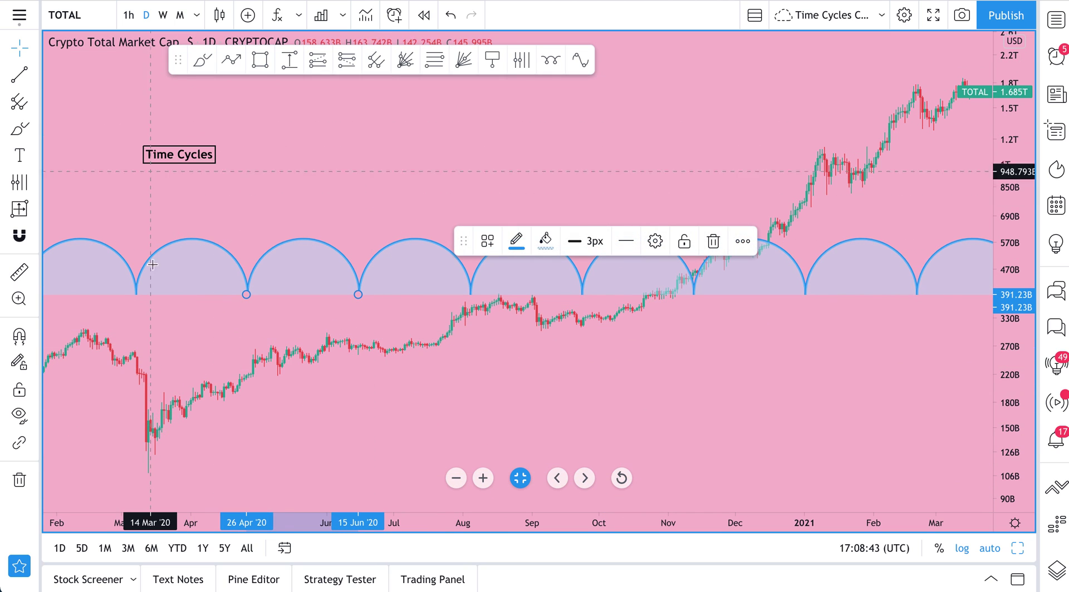
drag(195, 241, 239, 295)
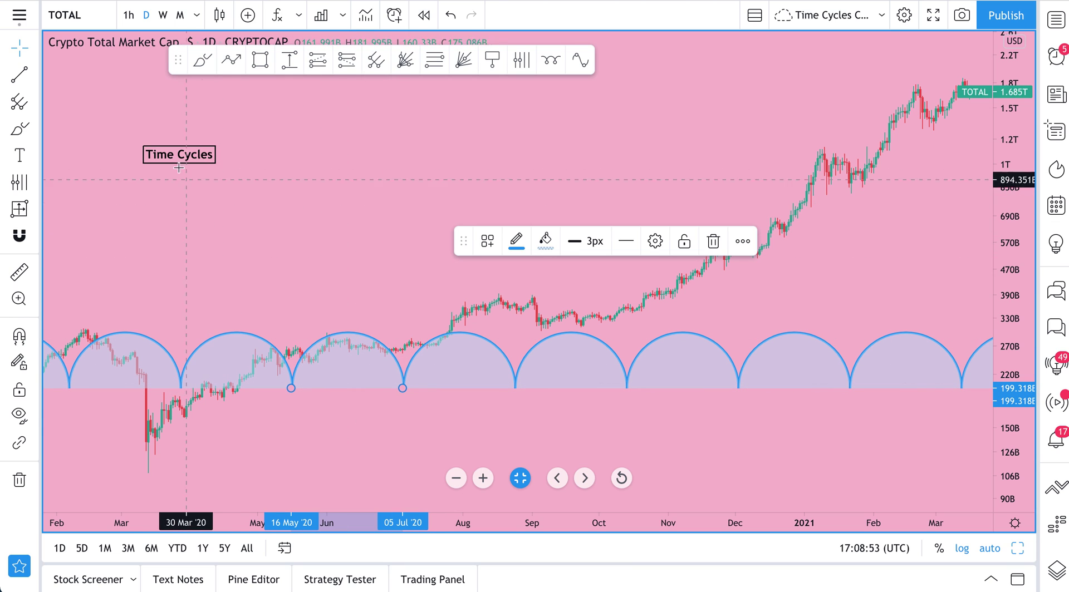
drag(402, 388, 349, 367)
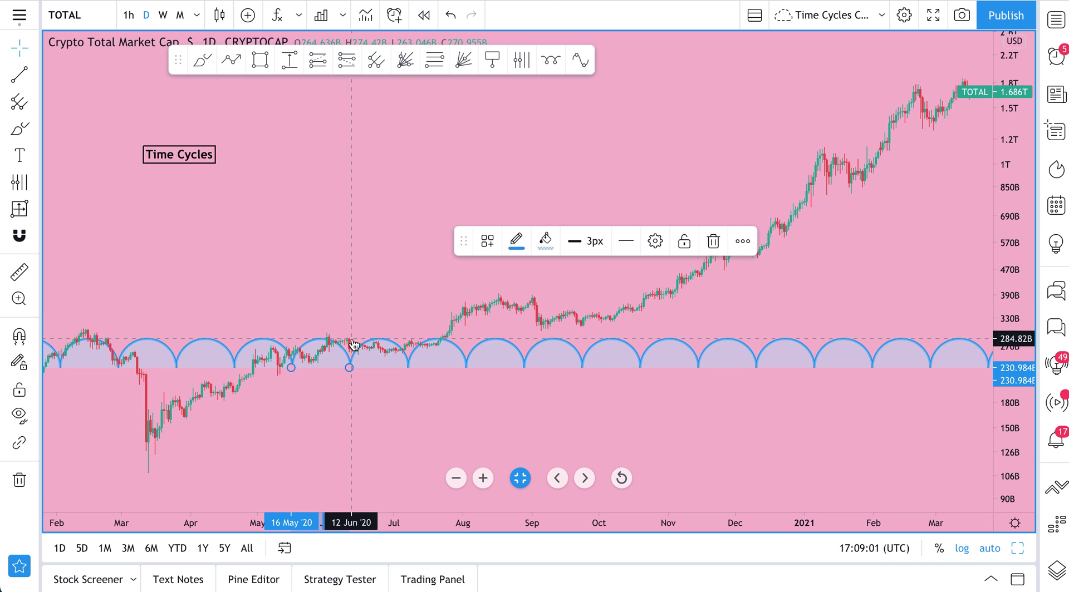
Delete the time cycles and move the Time Cycles text label to about 09 Feb '20 at the 1.85T level
key(Delete)
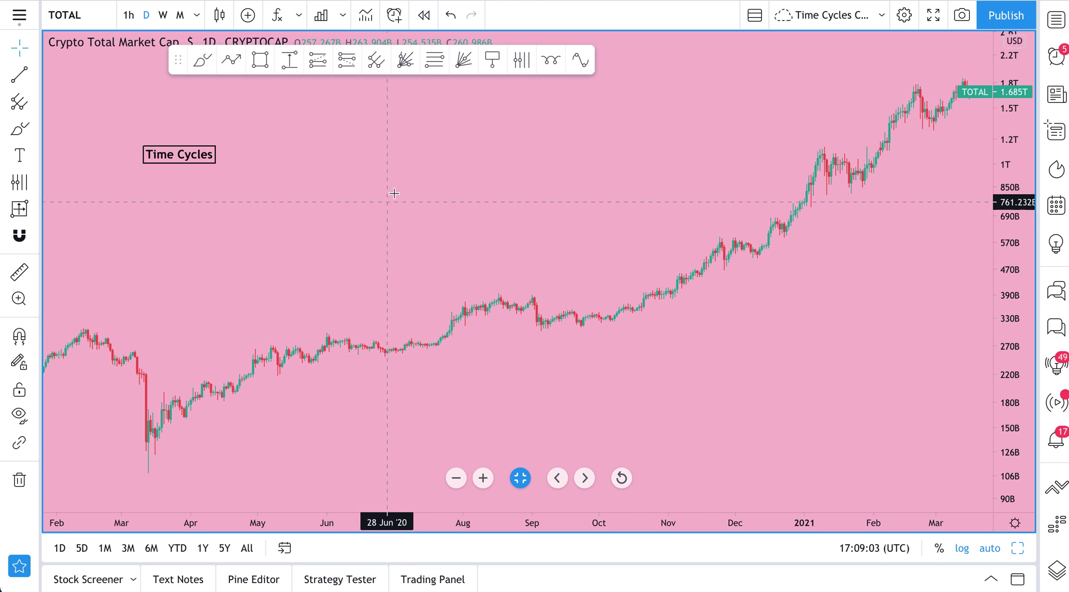
click(181, 155)
drag(182, 155, 109, 85)
scroll(393, 172, up, 5)
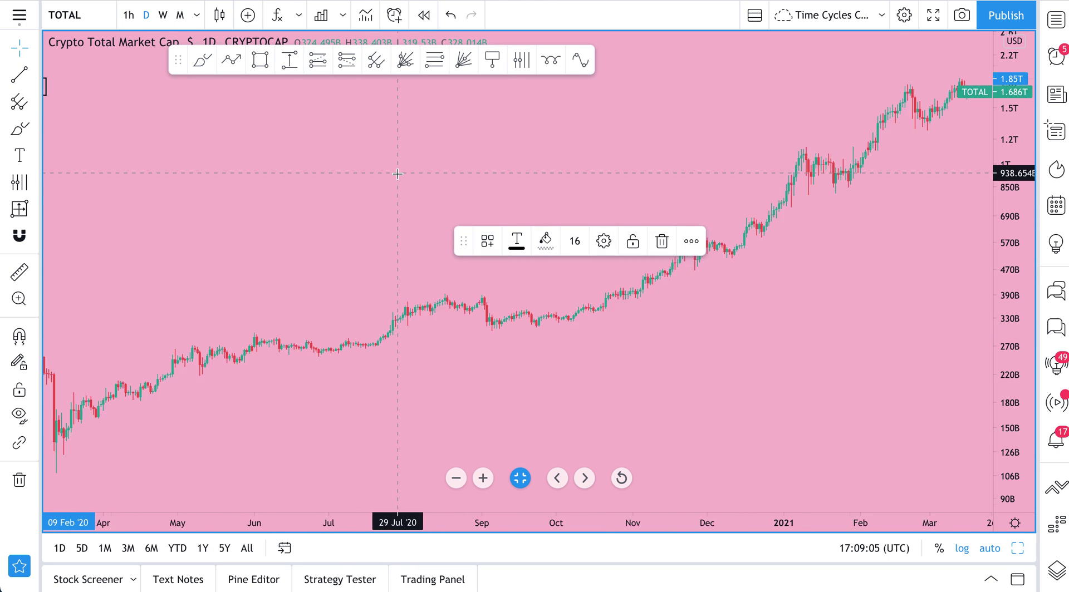
click(296, 179)
Move the floating favourites toolbar to the chart's upper-left corner, just below the symbol name
scroll(296, 179, right, 10)
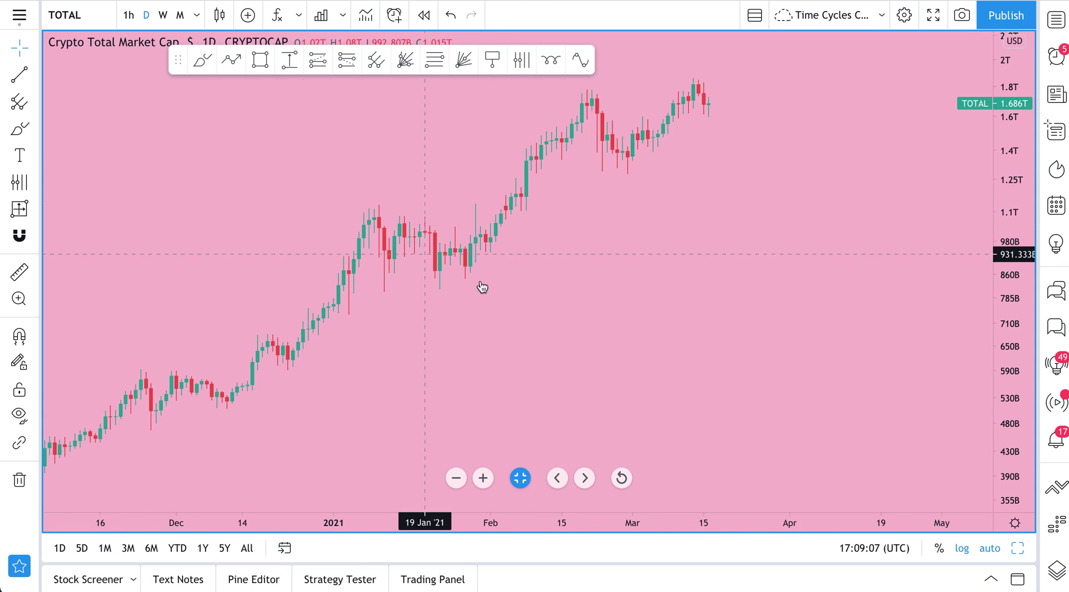
mouse_move(178, 60)
mouse_down()
mouse_move(81, 89)
mouse_move(60, 73)
mouse_up()
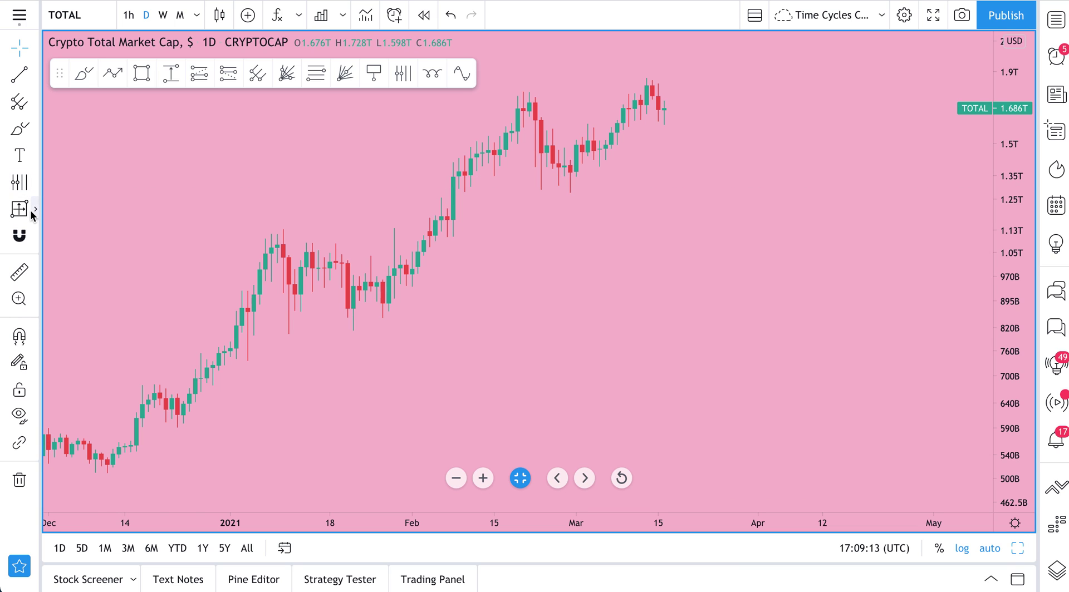
Draw Time Cycles from the 01 Feb '21 candle to 01 Mar '21 at about the 977B level
click(35, 181)
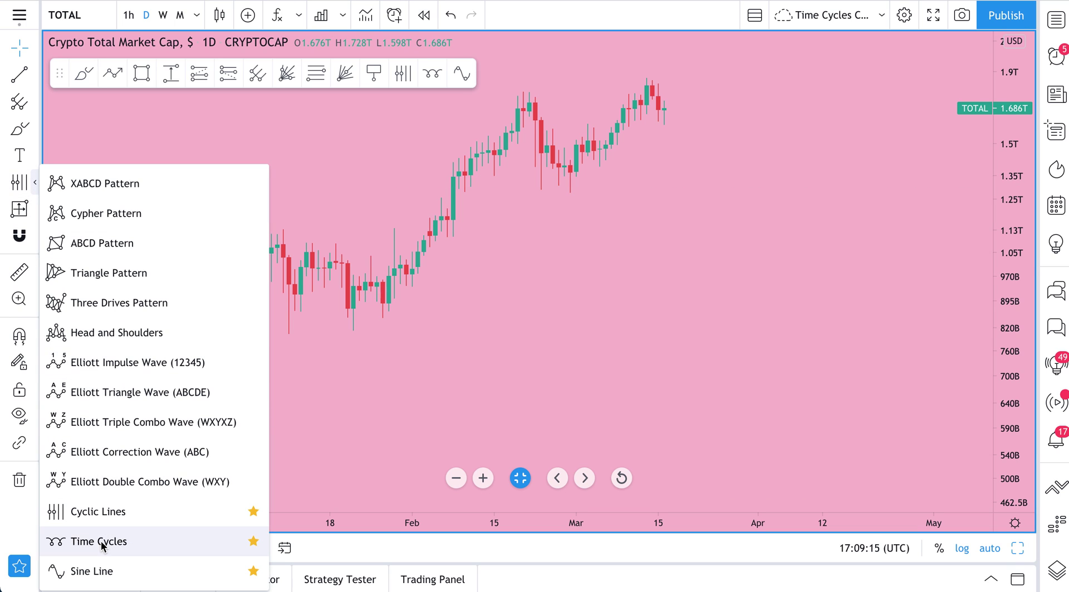
click(119, 544)
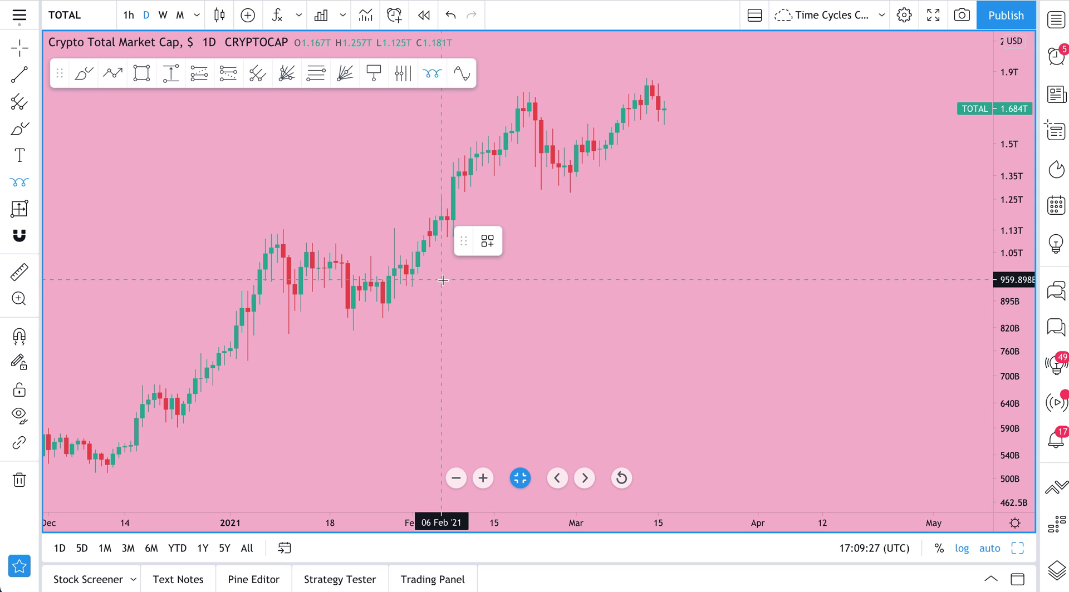
scroll(369, 317, up, 10)
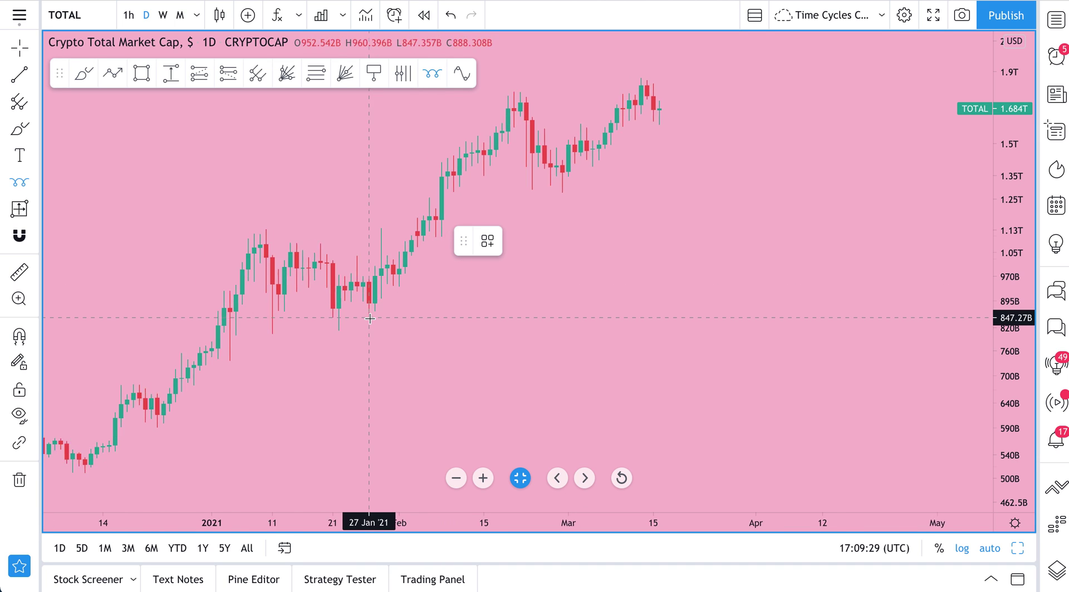
scroll(369, 318, up, 5)
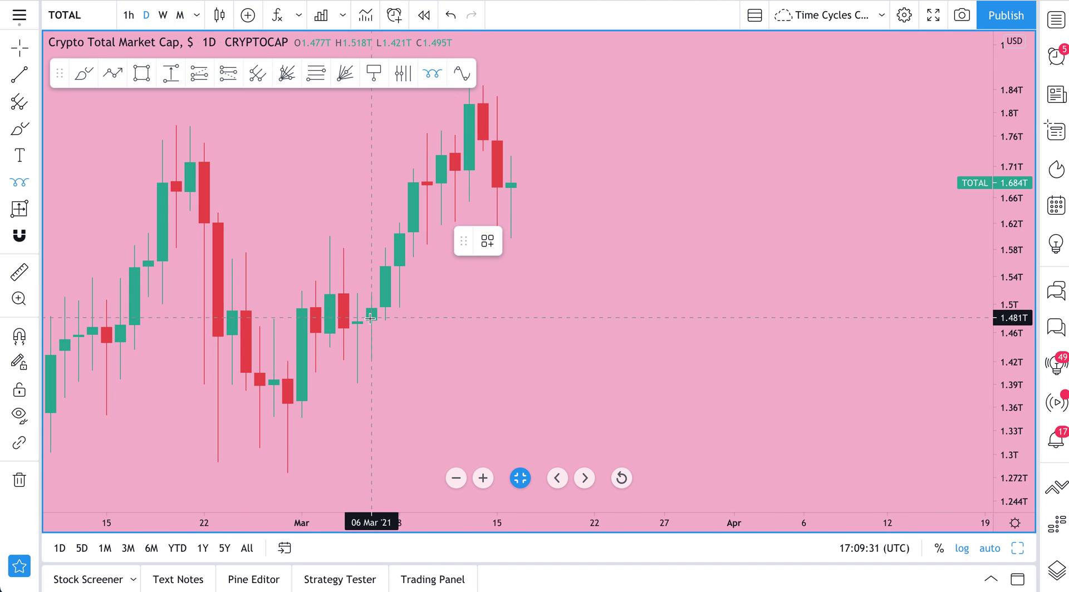
scroll(246, 330, left, 10)
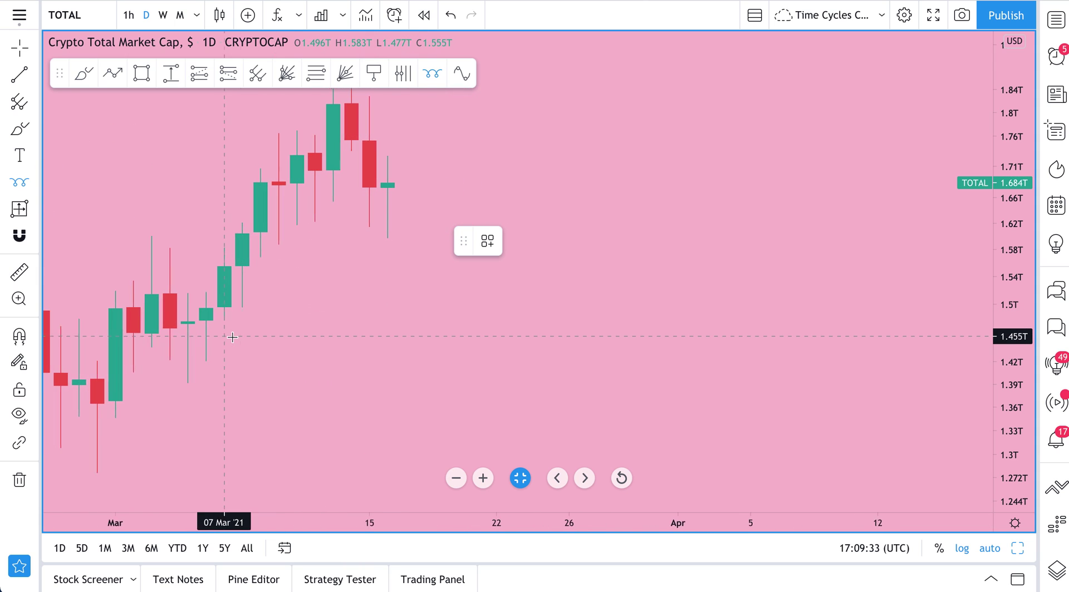
scroll(289, 342, left, 10)
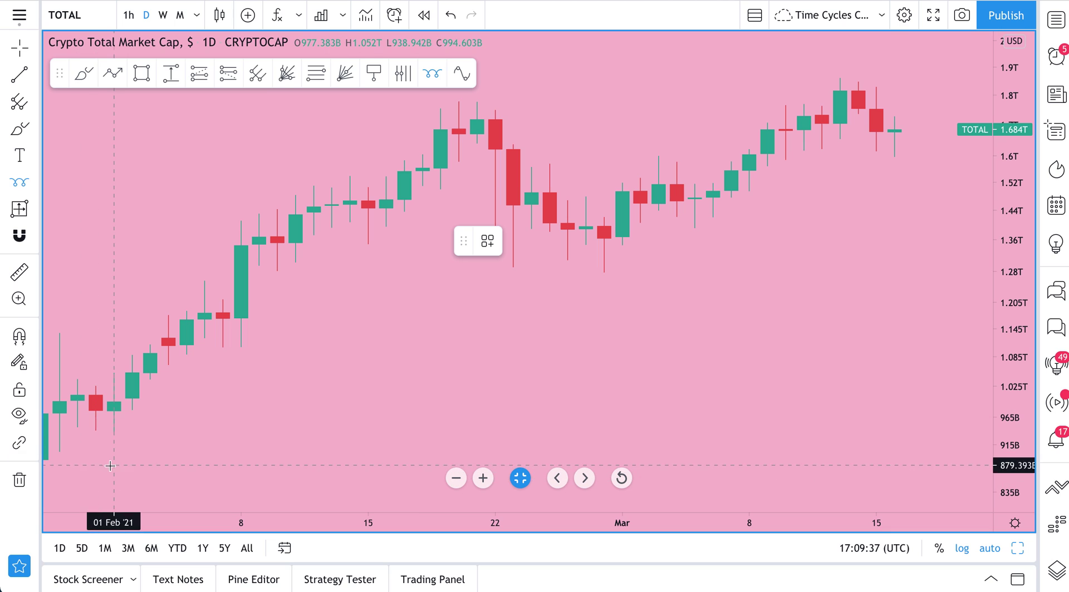
click(114, 411)
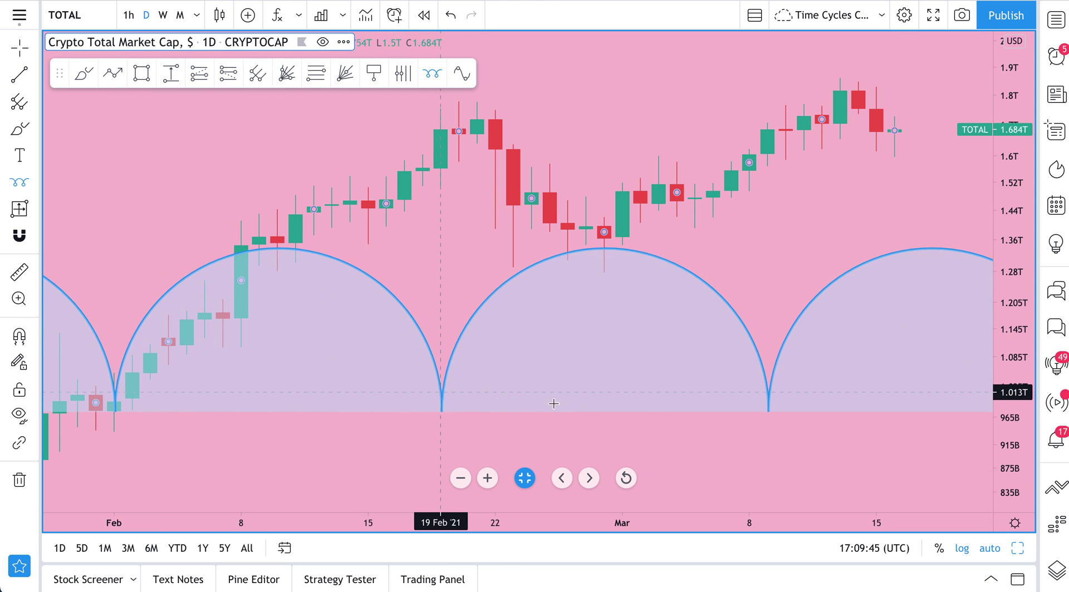
click(623, 411)
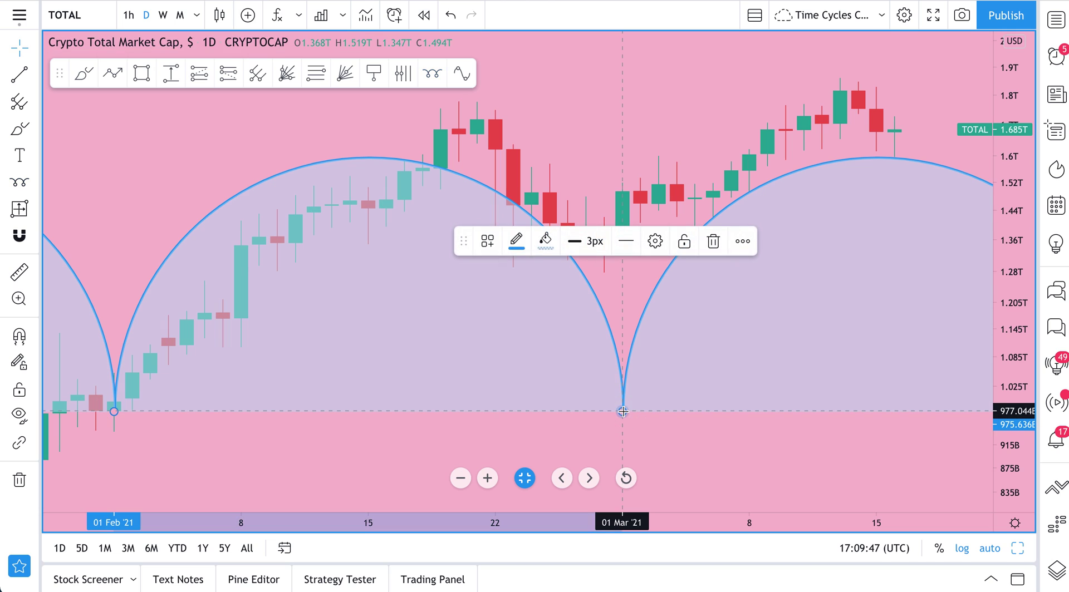
click(604, 411)
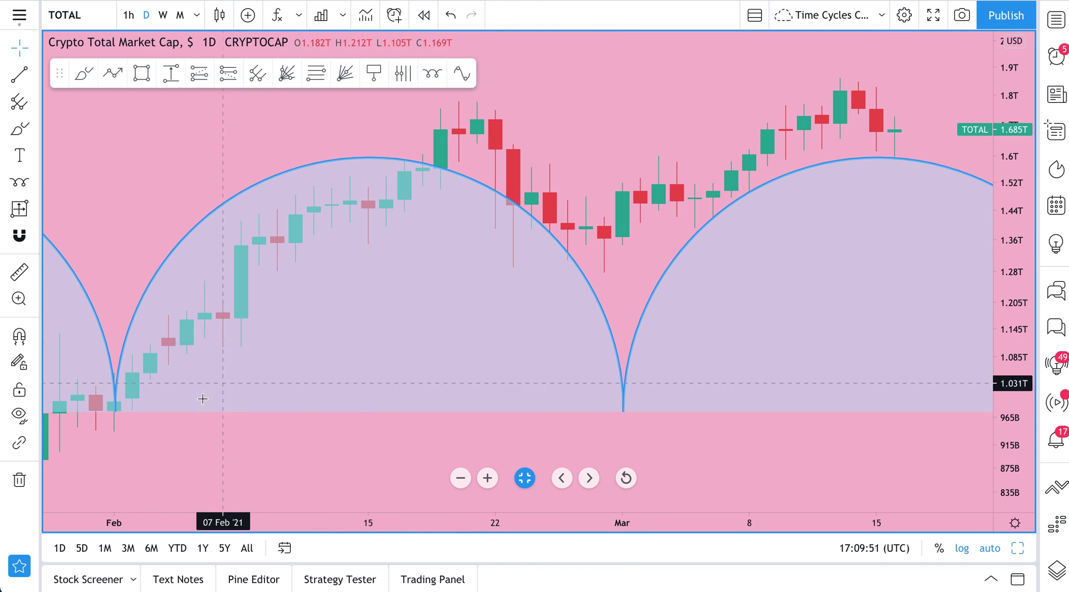
Underline the two cycles running from 01 Feb to late March 2021 with red Brush strokes, and undo both strokes
scroll(617, 453, down, 1)
scroll(616, 453, down, 5)
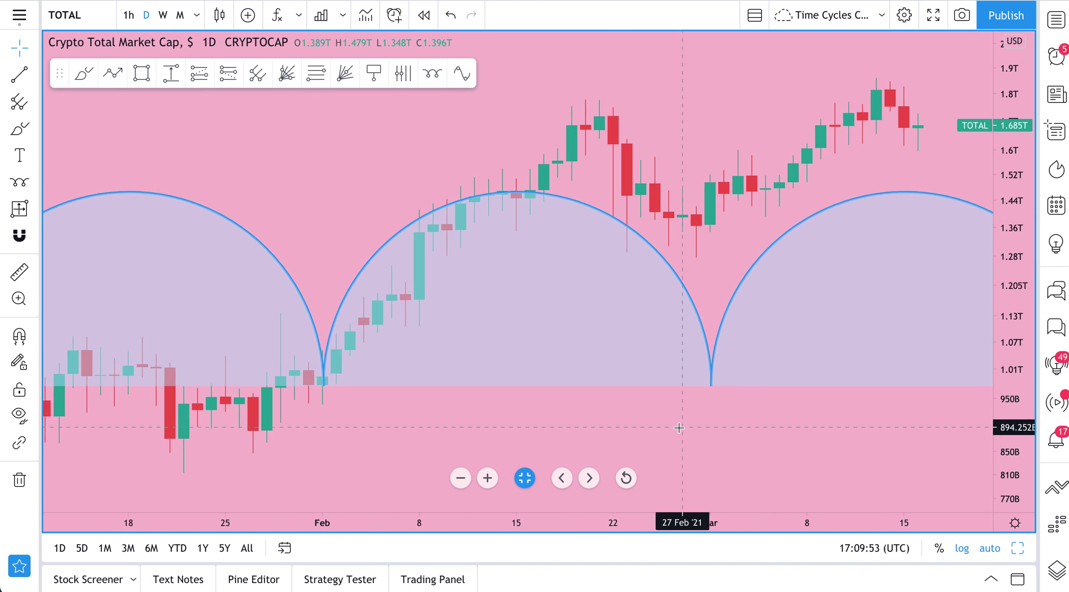
click(830, 340)
drag(830, 341, 396, 330)
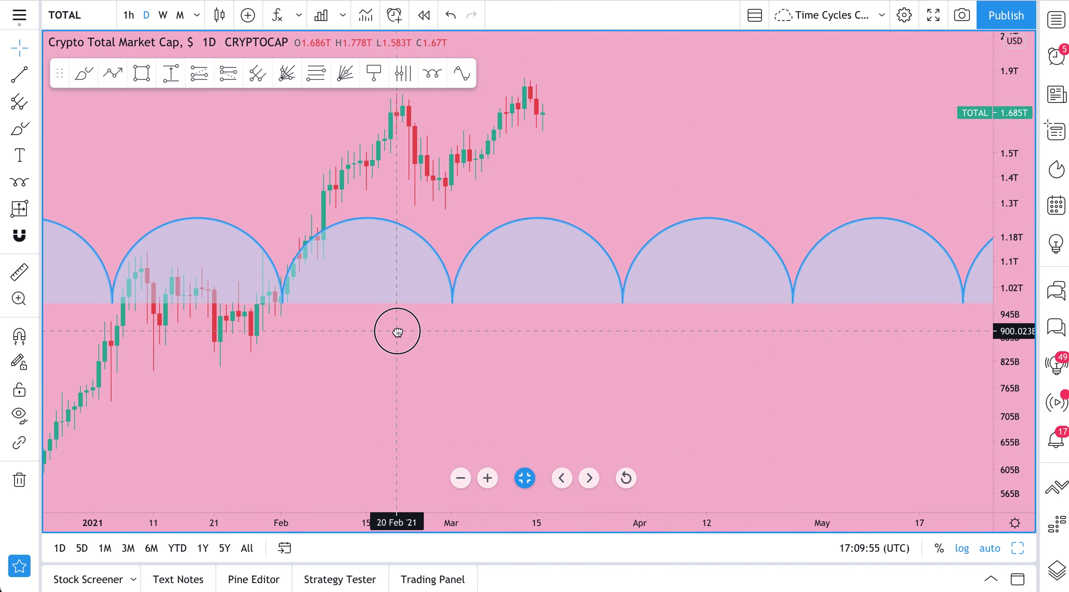
click(20, 135)
drag(285, 303, 600, 293)
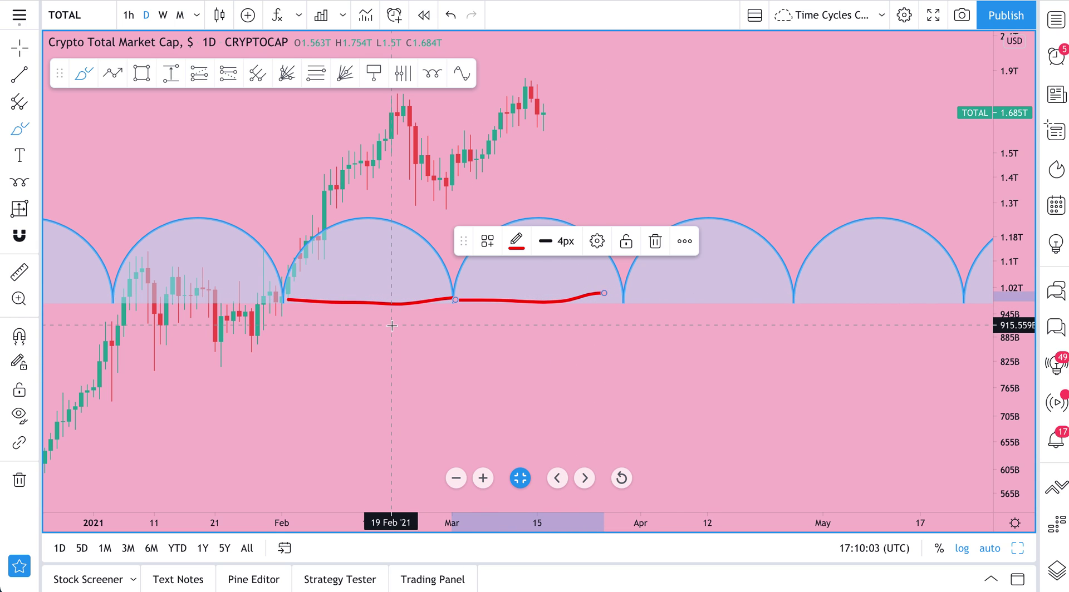
key(ctrl+z)
key(ctrl+z)
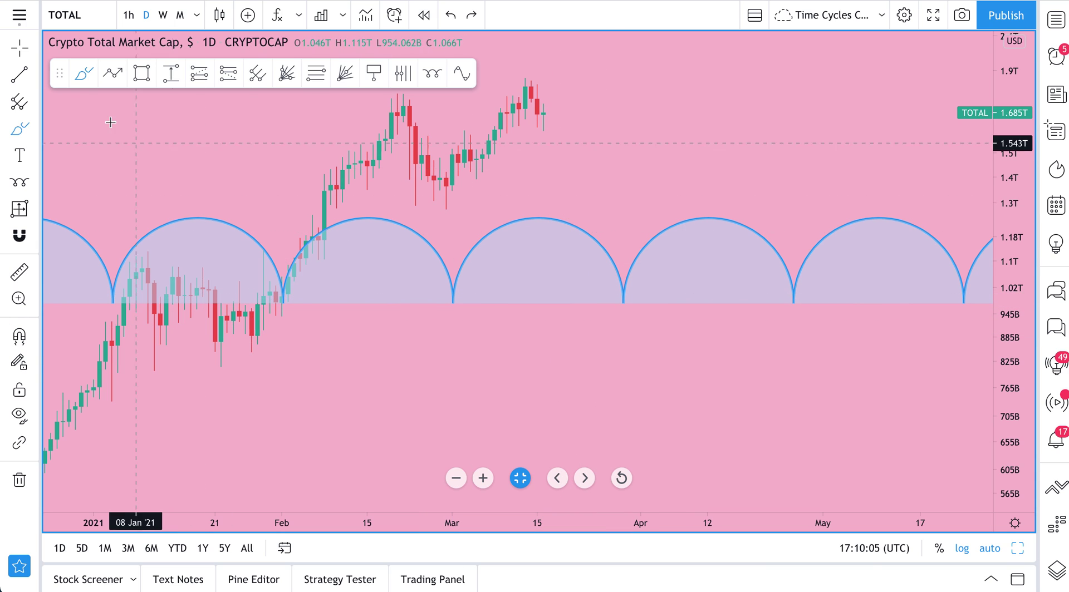
Mark the cycle starts at early February, 01 March and 29 March 2021 and their price areas with the red Brush, and undo the marks
scroll(323, 250, down, 3)
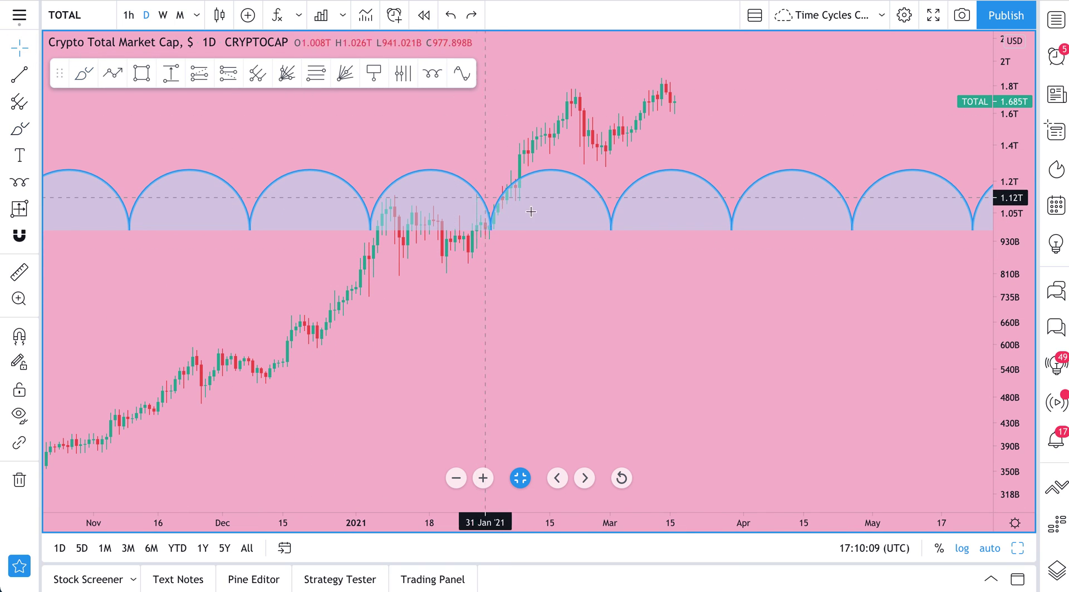
drag(537, 301, 351, 287)
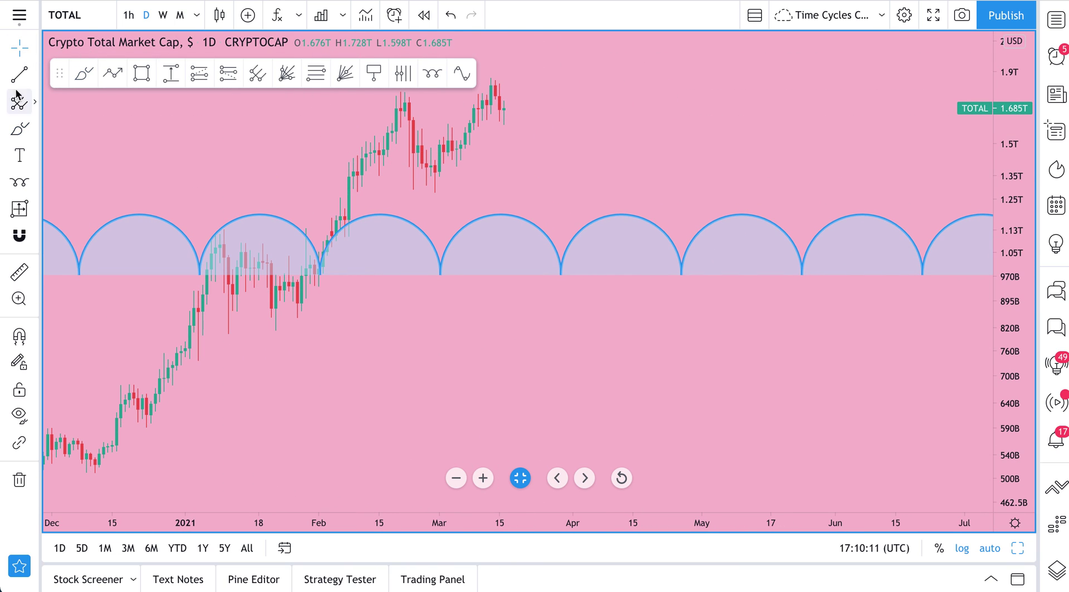
click(20, 130)
mouse_move(316, 278)
mouse_down()
mouse_move(341, 277)
mouse_move(308, 281)
mouse_up()
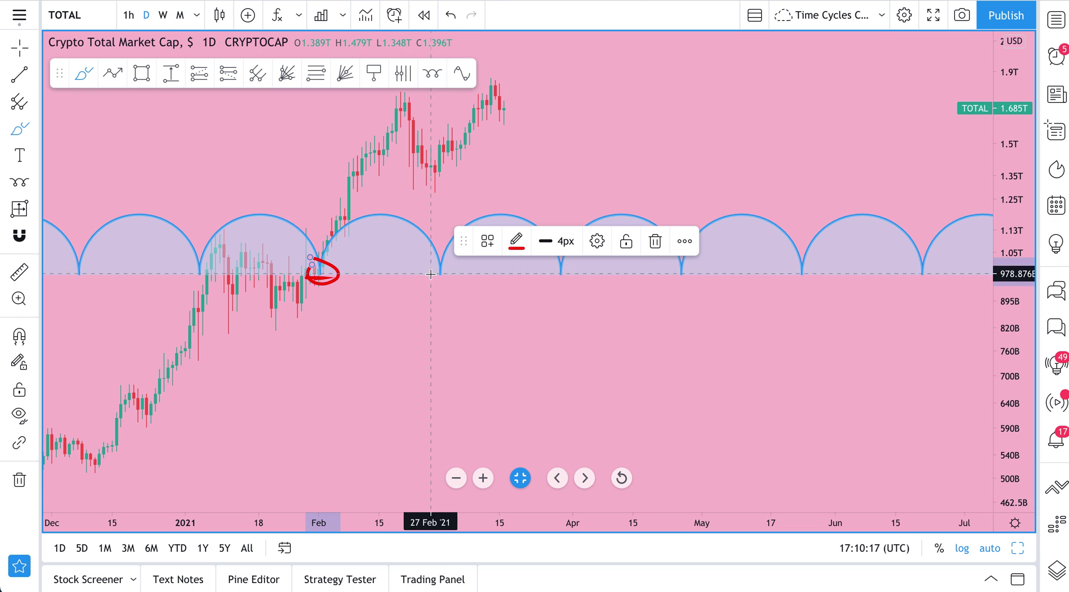
drag(433, 278, 461, 279)
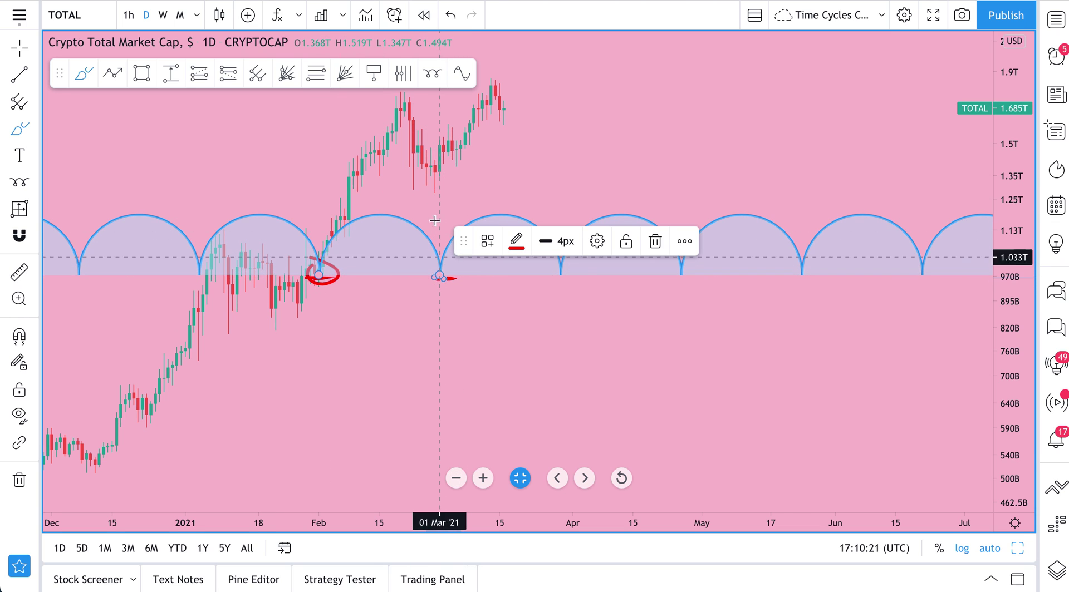
drag(432, 160, 441, 165)
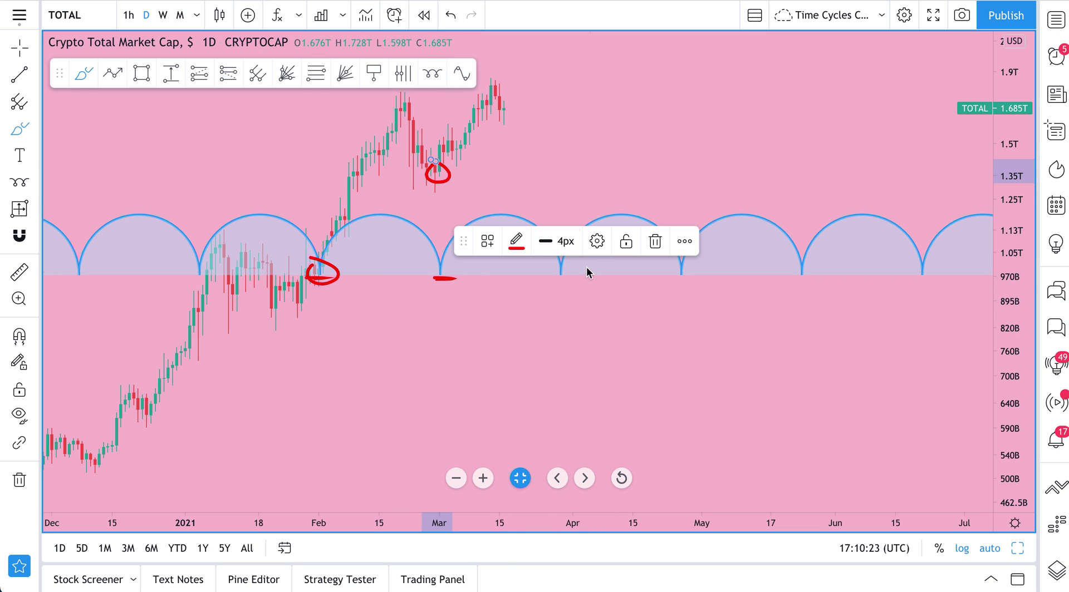
drag(555, 280, 555, 281)
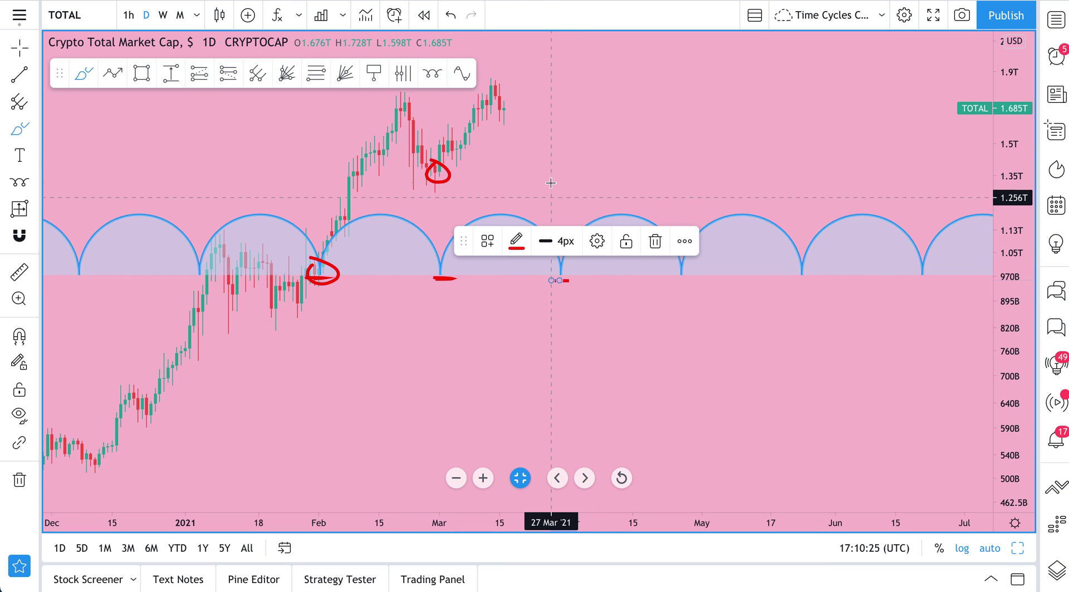
mouse_move(560, 109)
mouse_down()
mouse_move(565, 121)
mouse_move(559, 104)
mouse_up()
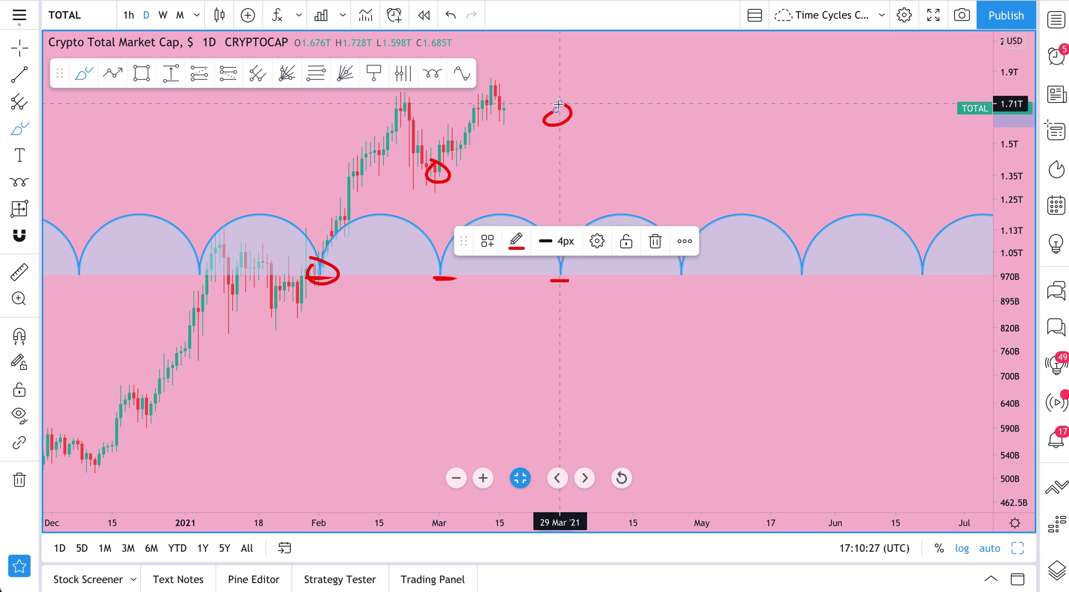
key(ctrl+z)
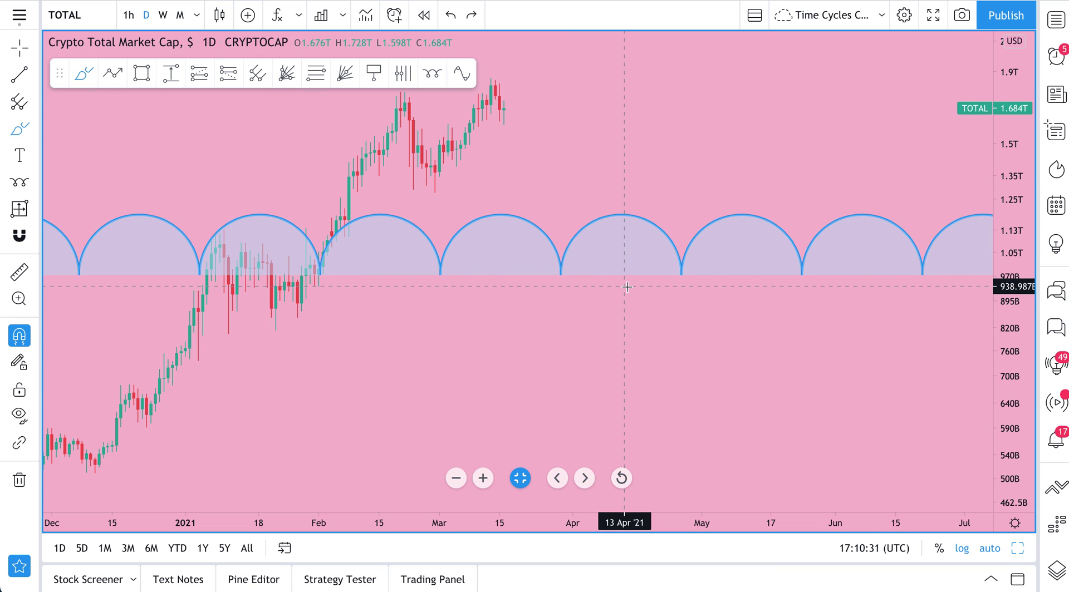
Move the time cycles down so their baseline sits at about 473B, keeping the 01 Feb to 01 Mar '21 span
scroll(580, 286, down, 2)
scroll(581, 286, down, 1)
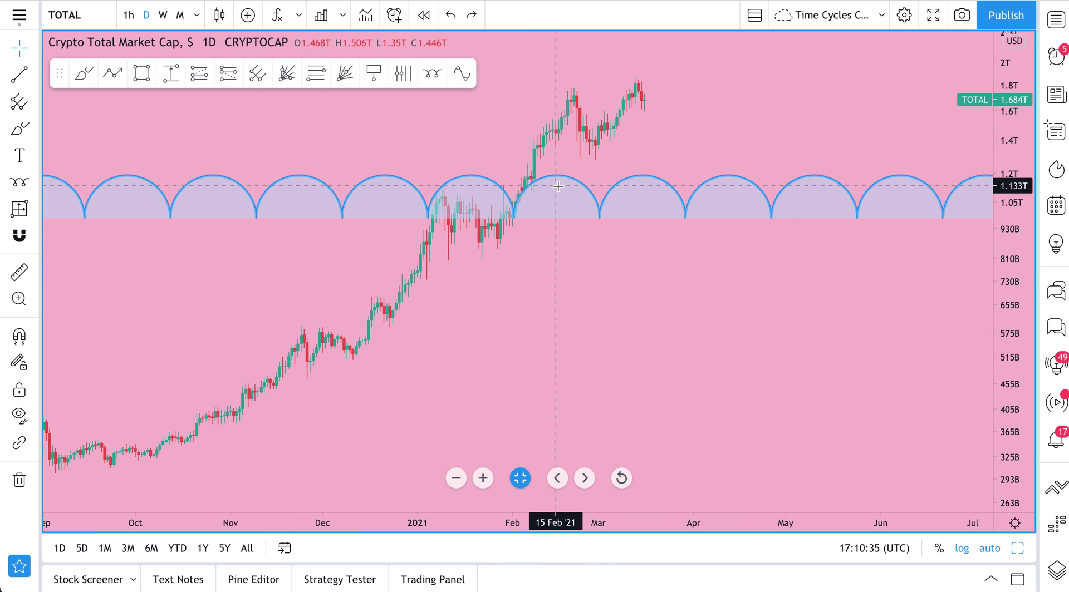
drag(563, 180, 557, 339)
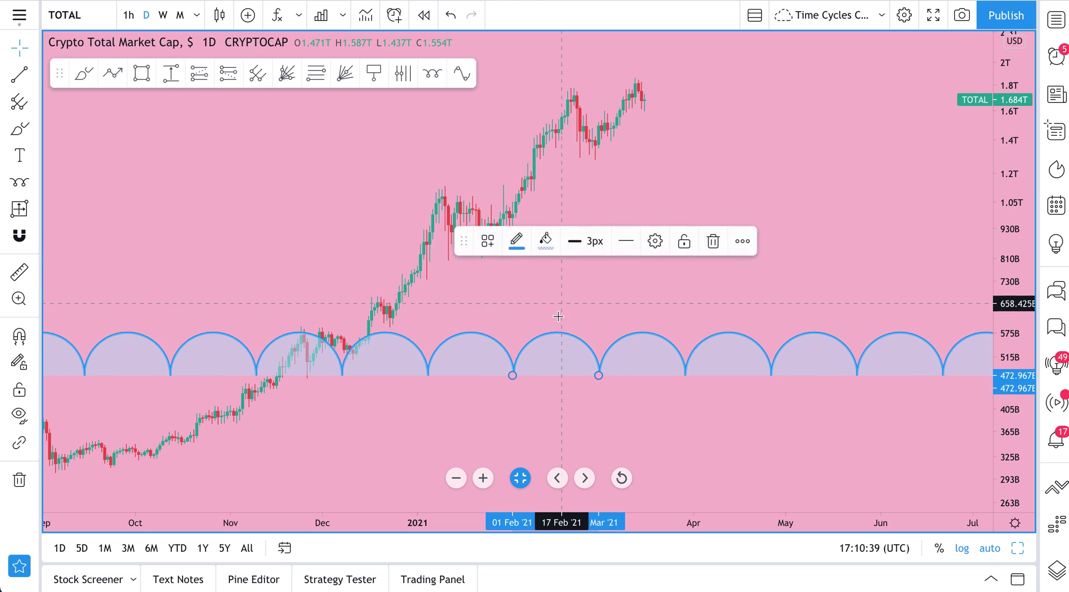
Set the time cycles' line thickness to the thinnest option, 1px
double_click(557, 336)
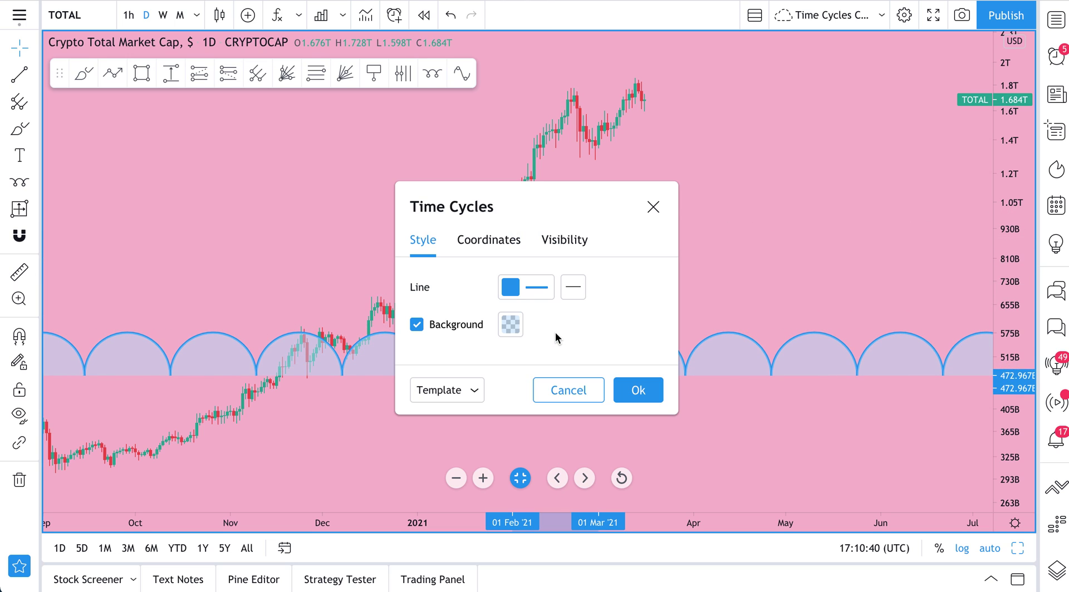
click(525, 295)
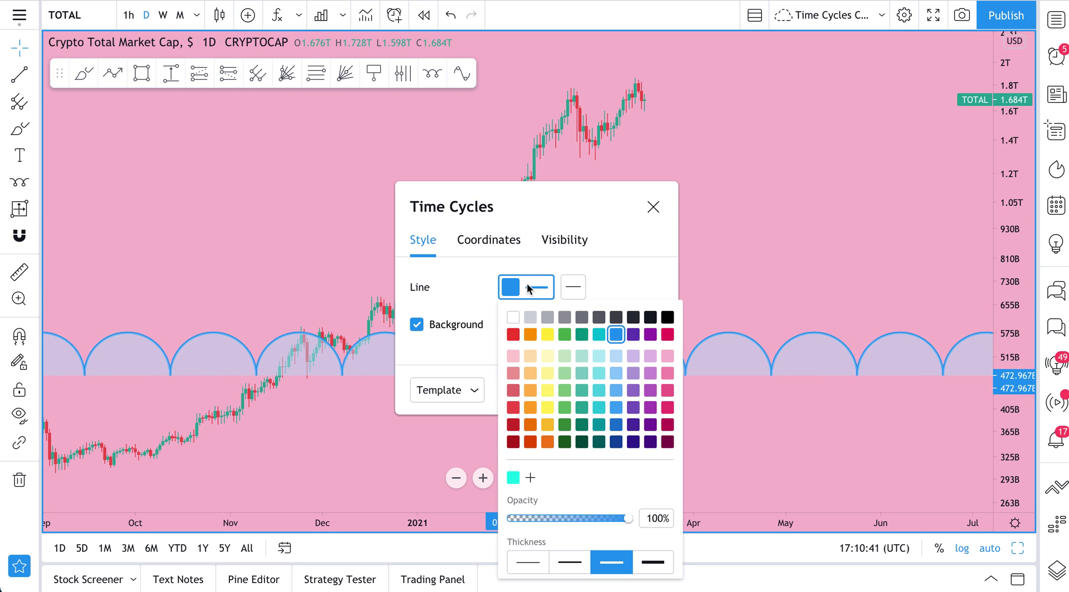
click(569, 561)
click(524, 562)
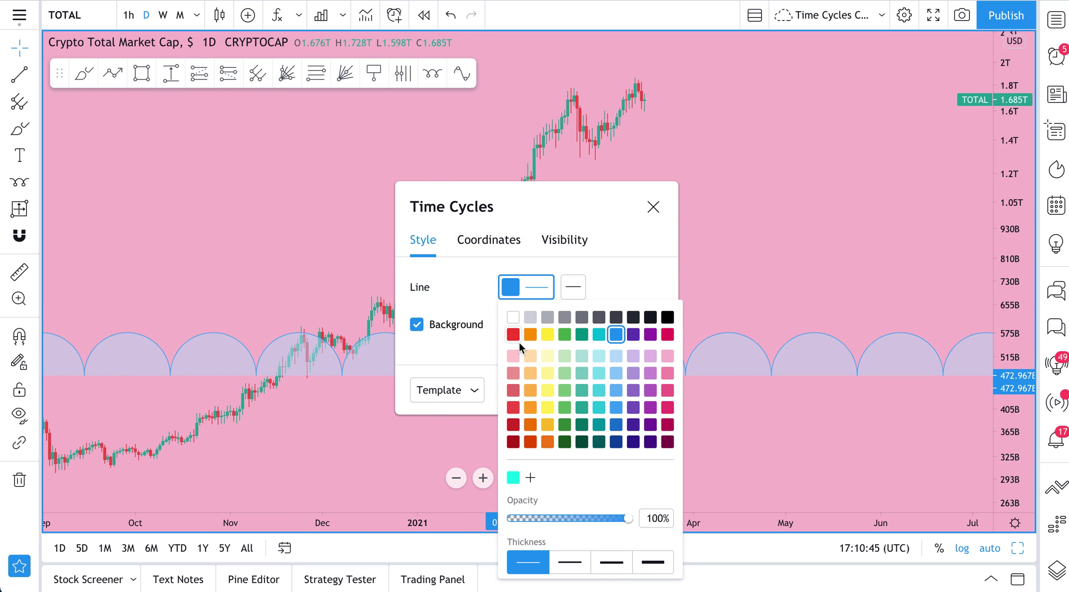
click(577, 265)
Turn the time cycles' background off and on again, try lower background opacities such as 38%, and close the settings
click(418, 325)
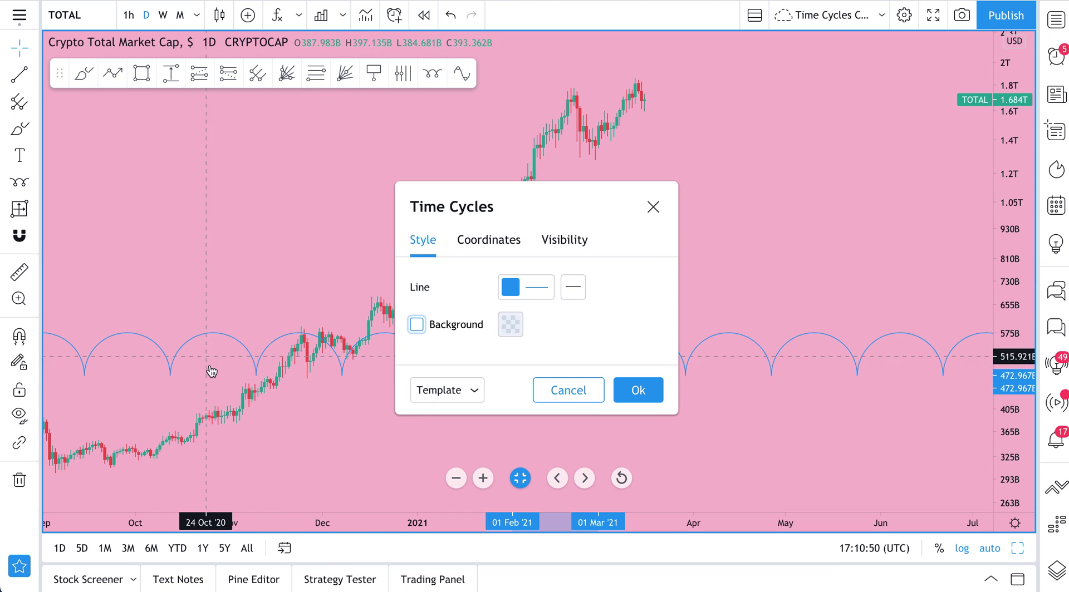
click(417, 325)
click(509, 327)
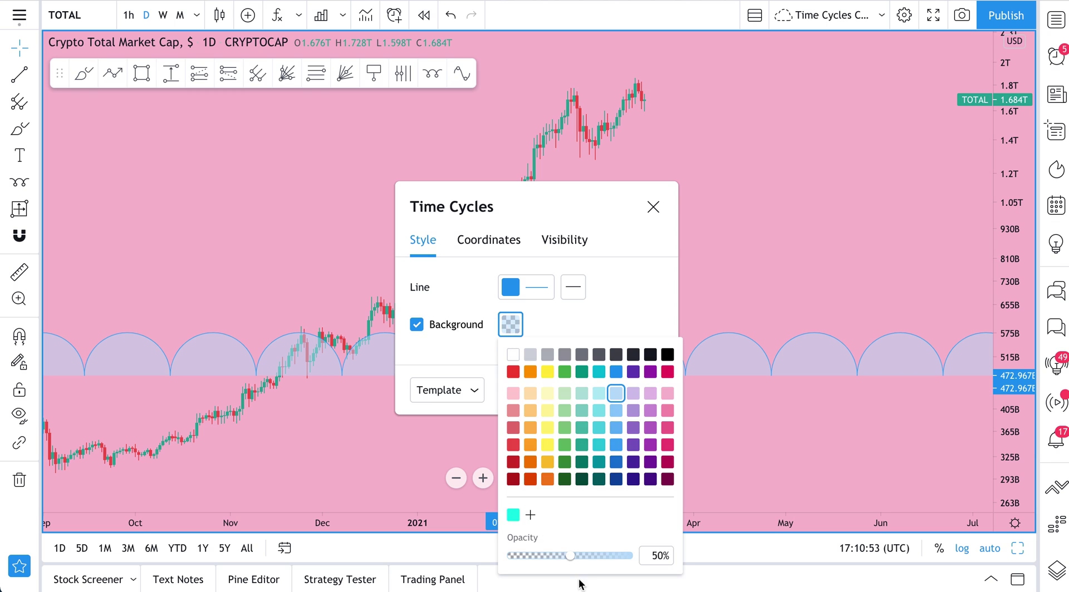
drag(569, 559, 543, 565)
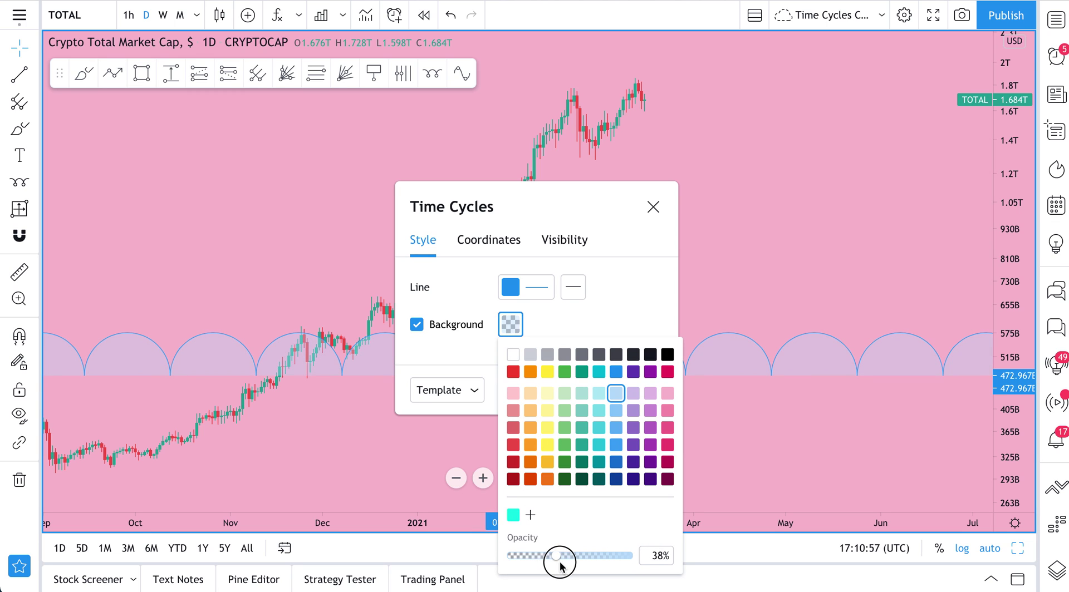
click(656, 214)
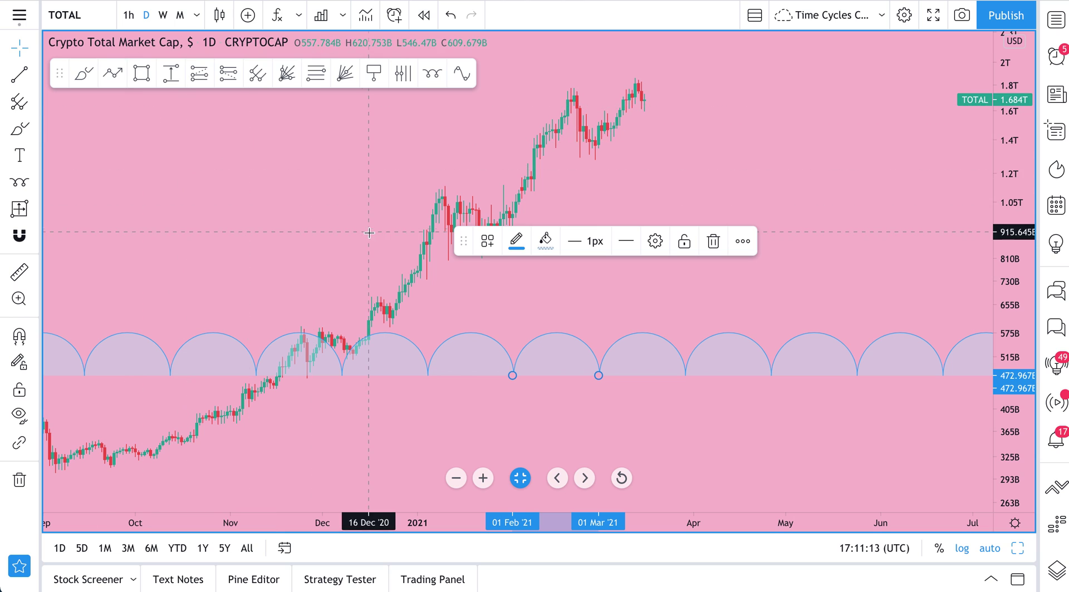
Restore the three-chart layout and make the Facebook Inc daily chart with the sine line active
click(1015, 550)
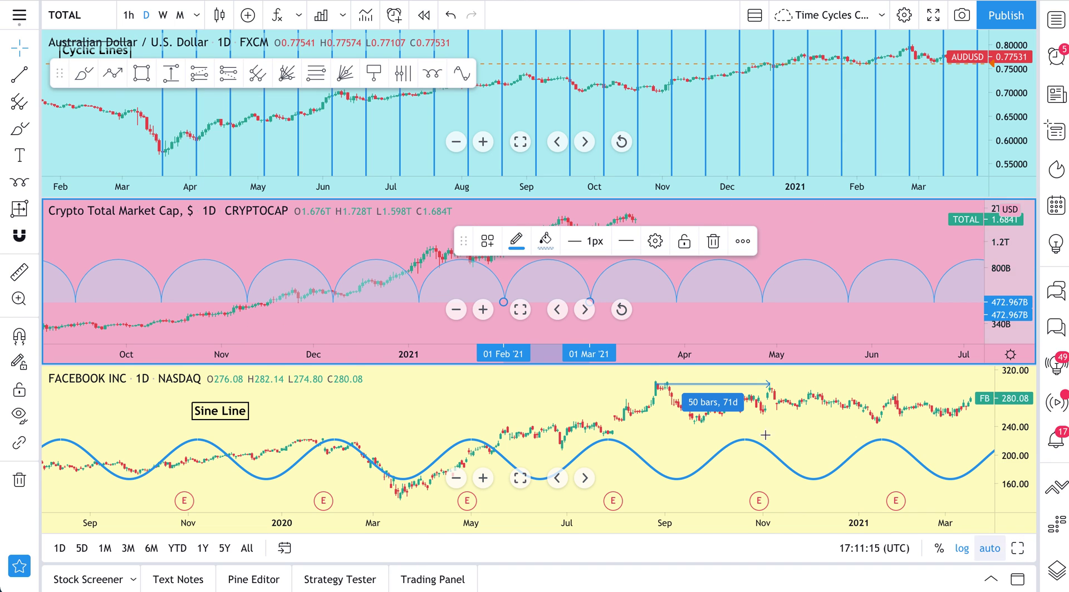
click(34, 48)
click(67, 46)
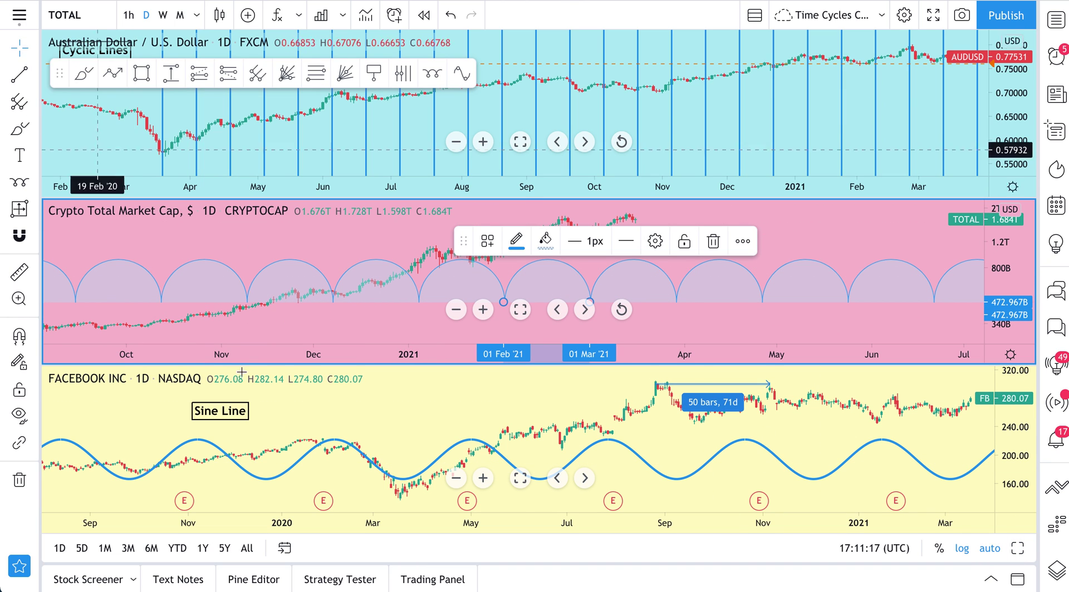
click(398, 413)
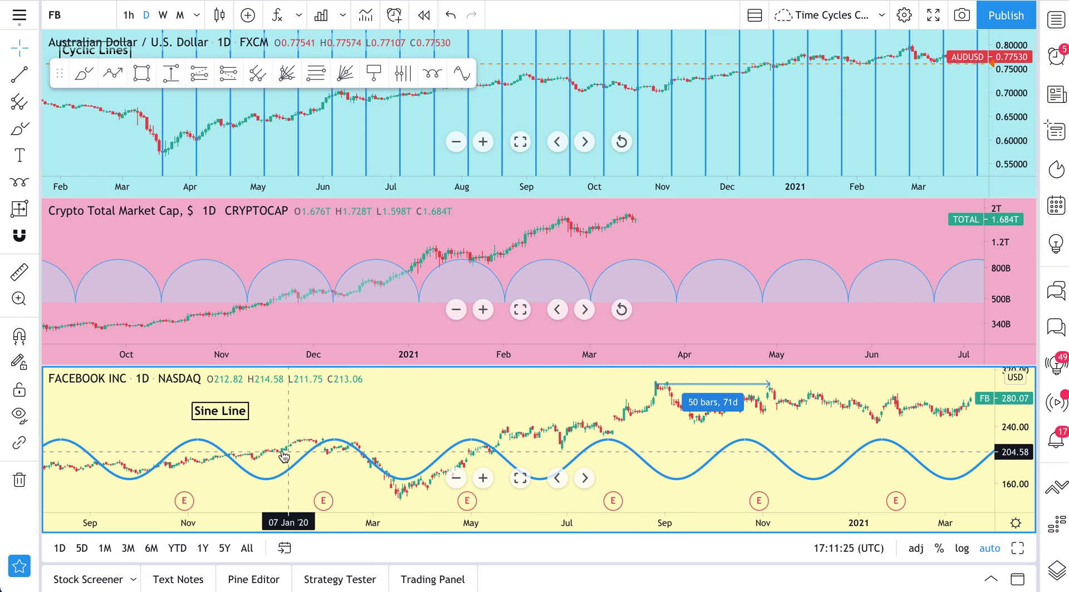
Circle the sine line's peaks near Nov '19, Feb '20 and May '20 with the red brush and link them with strokes
click(19, 130)
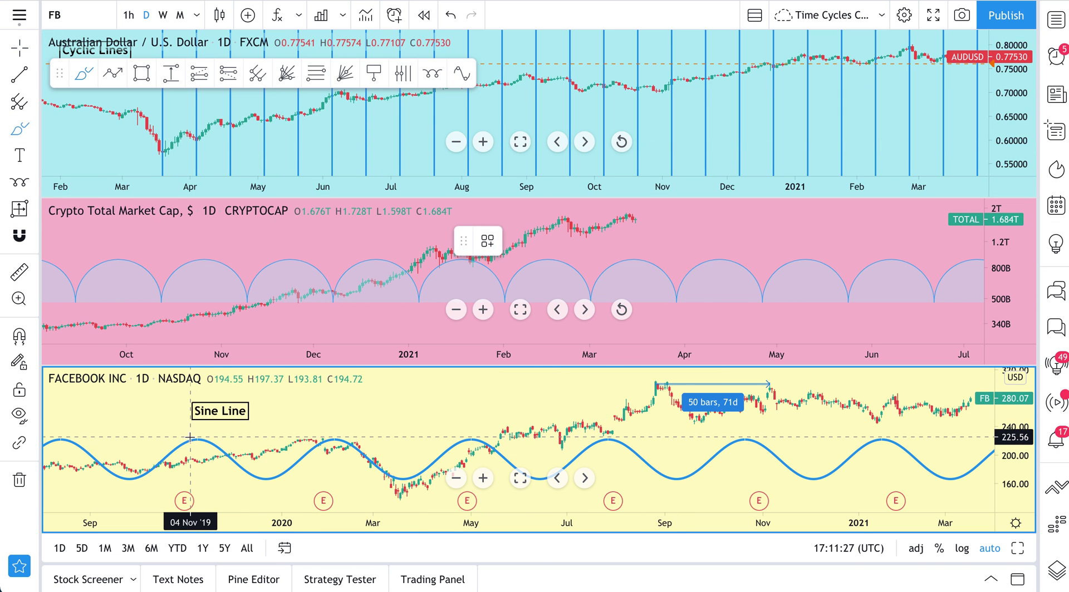
drag(192, 436, 214, 436)
drag(332, 435, 345, 435)
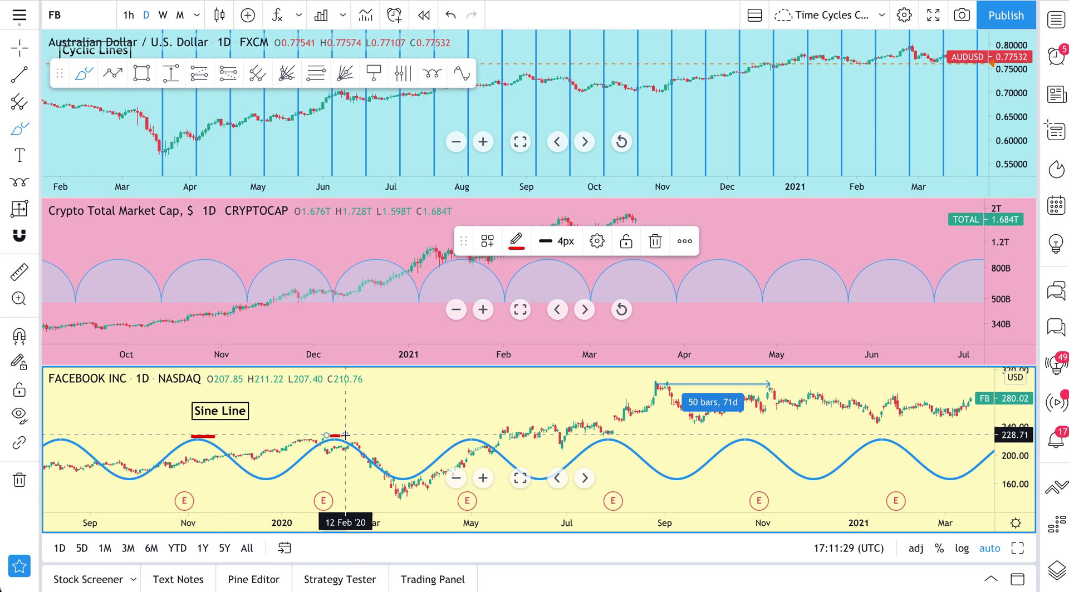
drag(247, 438, 304, 436)
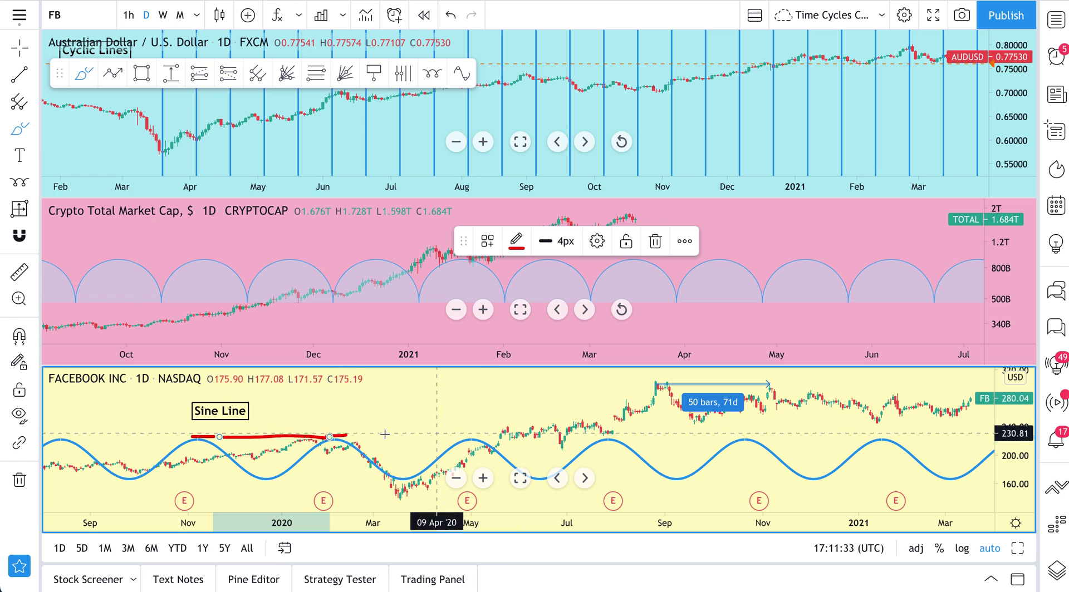
mouse_move(332, 425)
mouse_down()
mouse_move(323, 439)
mouse_move(345, 424)
mouse_up()
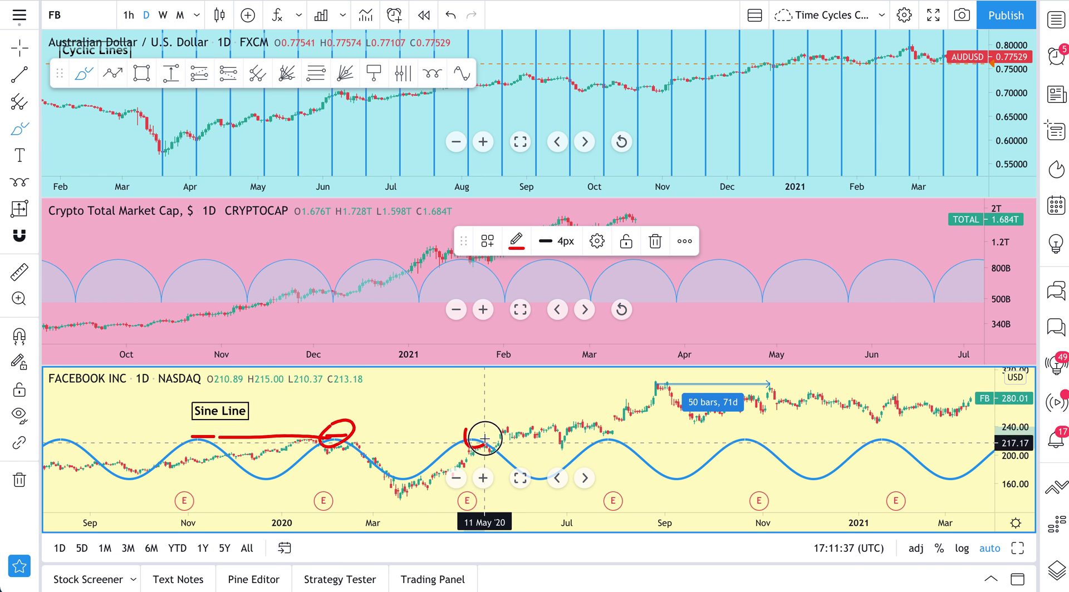
drag(347, 442, 466, 436)
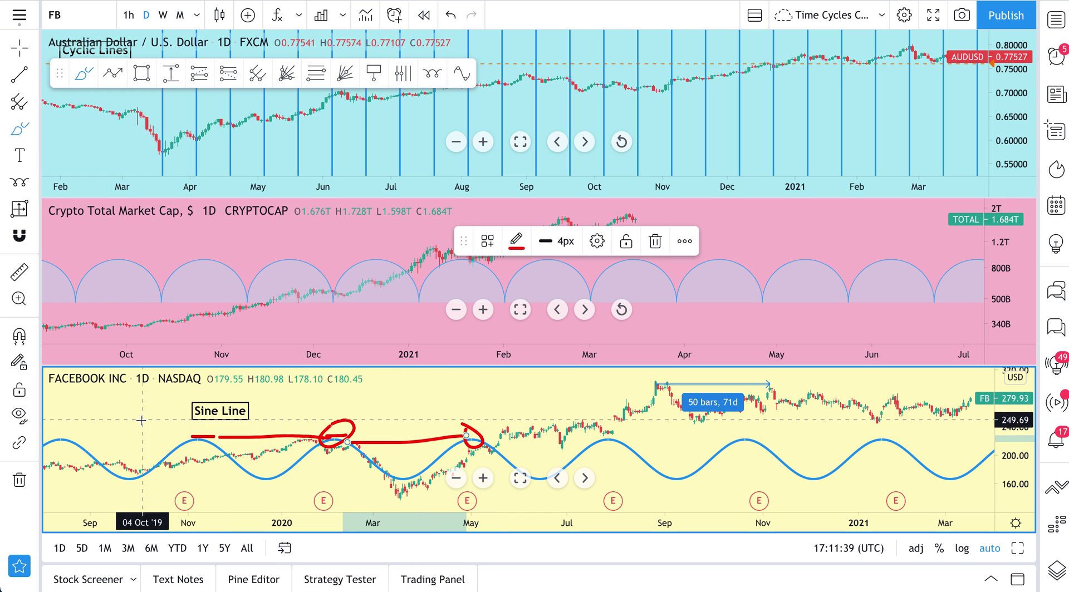
drag(196, 429, 196, 450)
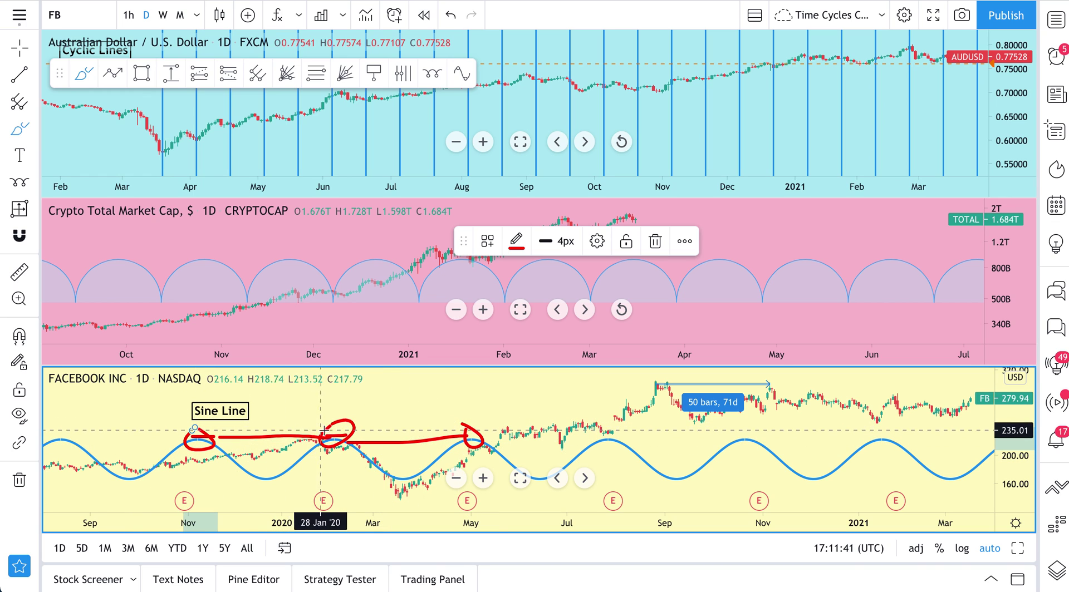
Undo the peak marks, including one further brush stroke along the wave from the Nov '19 peak
key(ctrl+z)
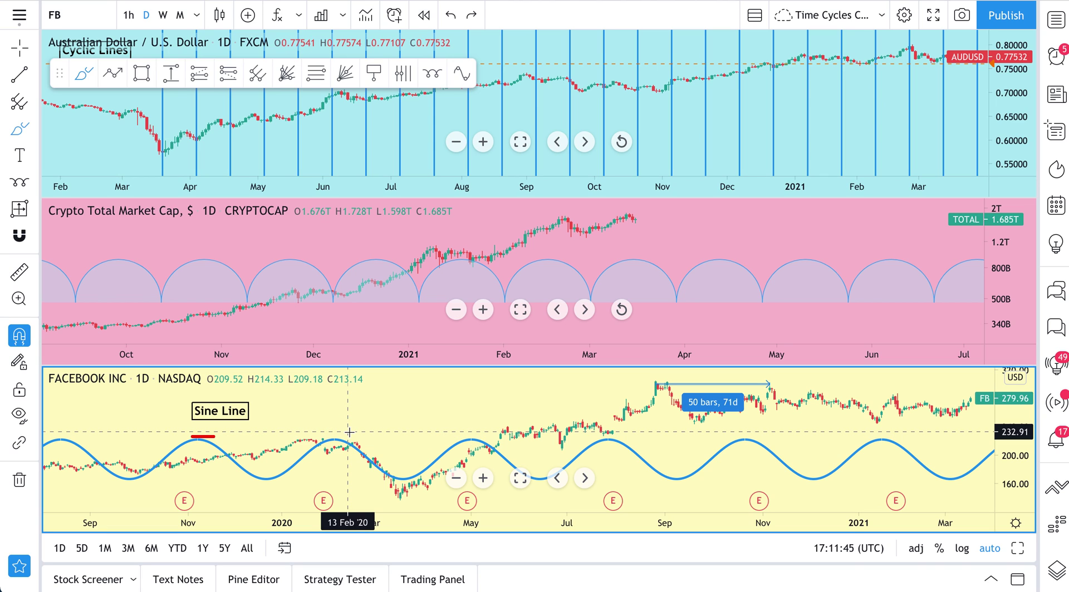
mouse_move(206, 439)
mouse_down()
mouse_move(251, 477)
mouse_move(334, 444)
mouse_move(386, 459)
mouse_up()
key(ctrl+z)
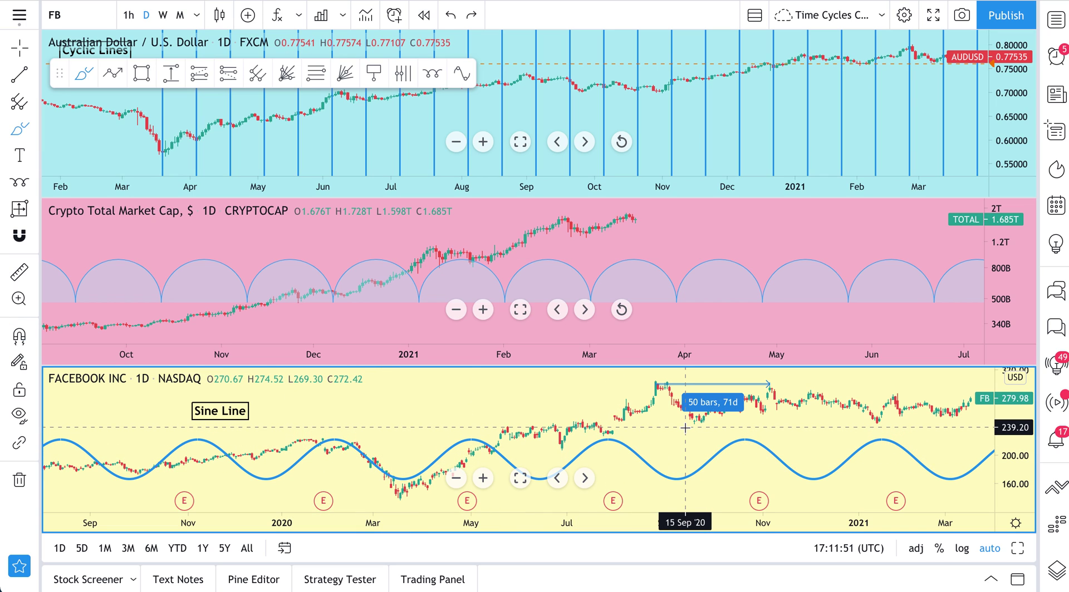
Maximize the Facebook chart and delete the date range measurement above the Sep to Nov '20 highs
click(1021, 549)
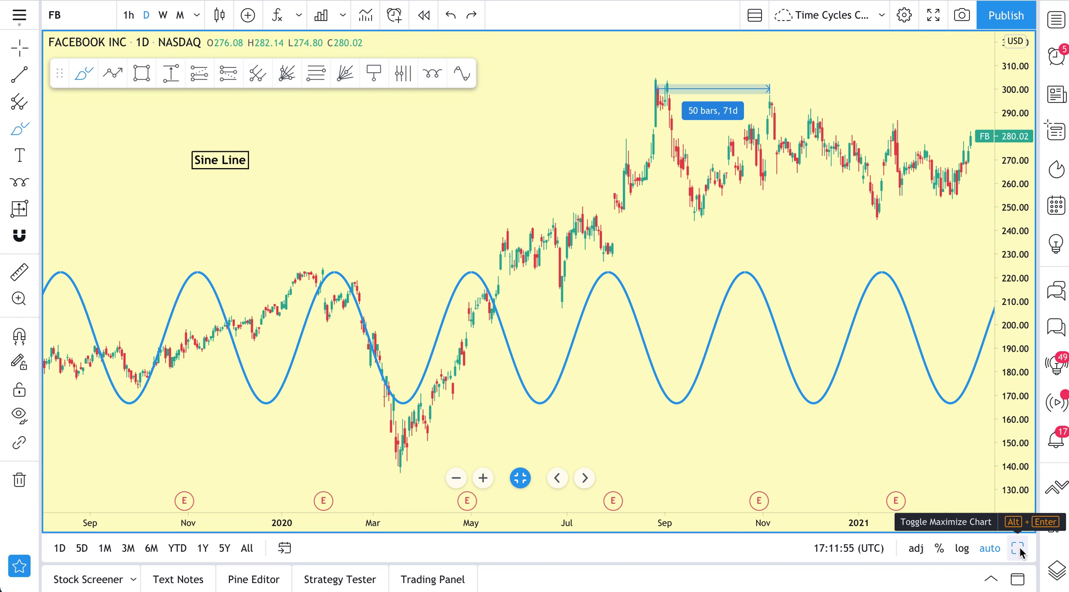
click(21, 56)
click(718, 93)
key(Delete)
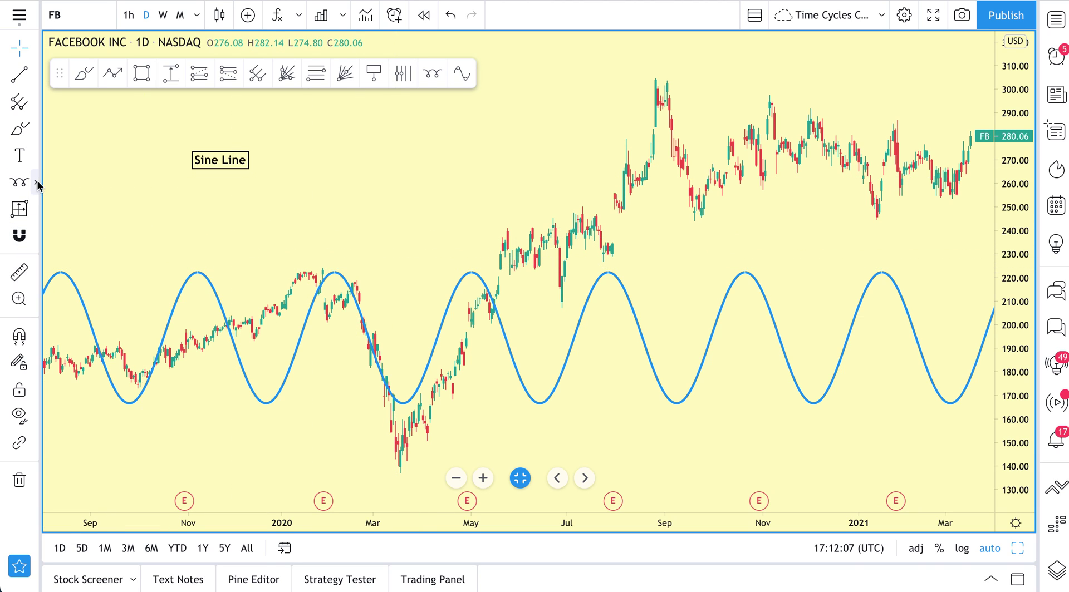
Look up the Sine Line among the pattern tools and inspect the existing sine line's anchor points
click(35, 183)
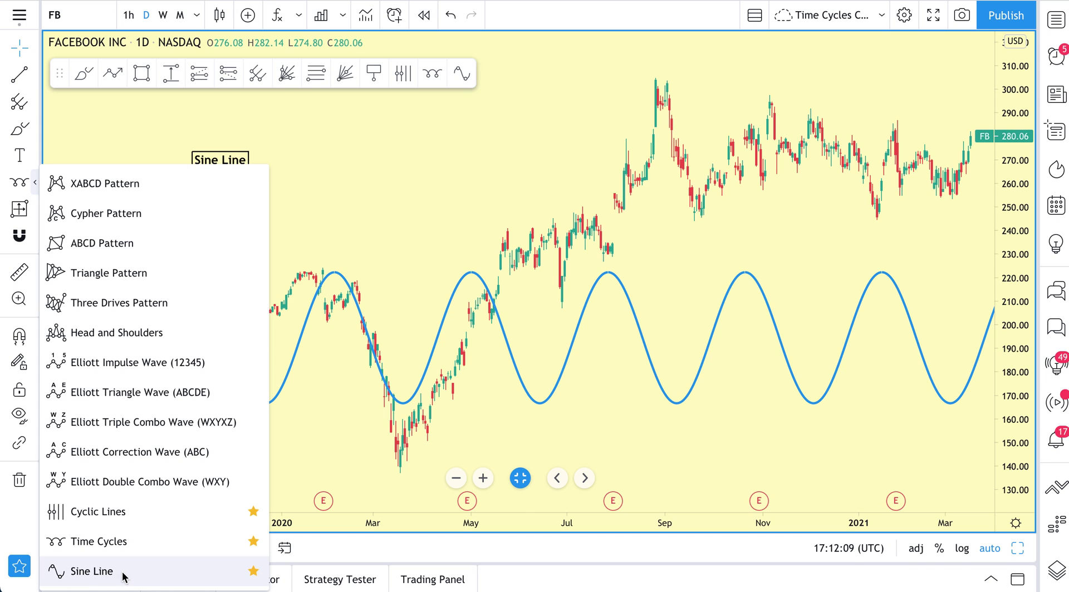
click(425, 191)
click(333, 279)
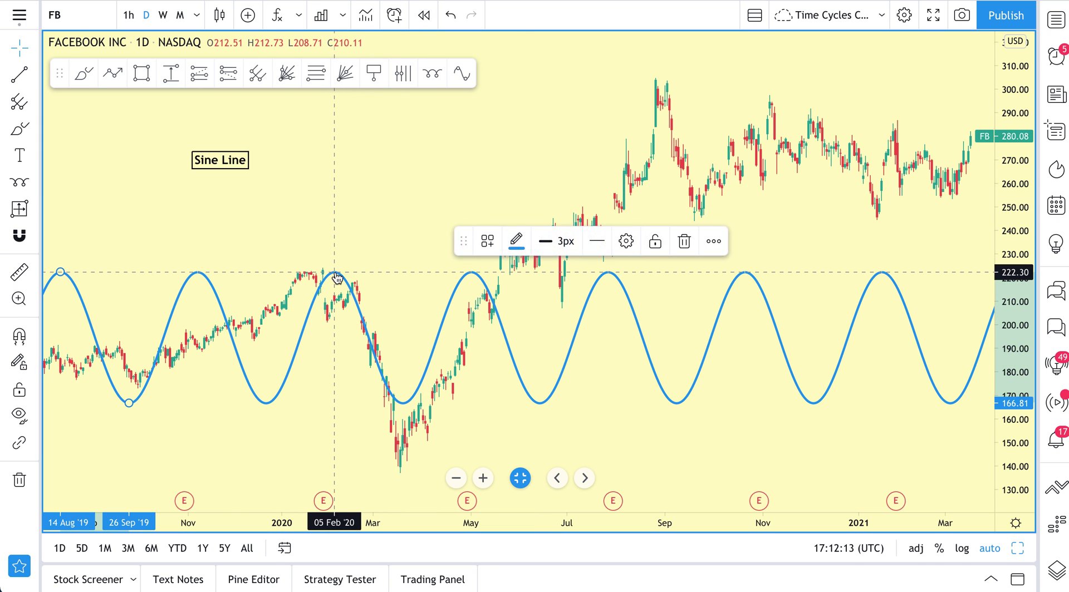
click(606, 384)
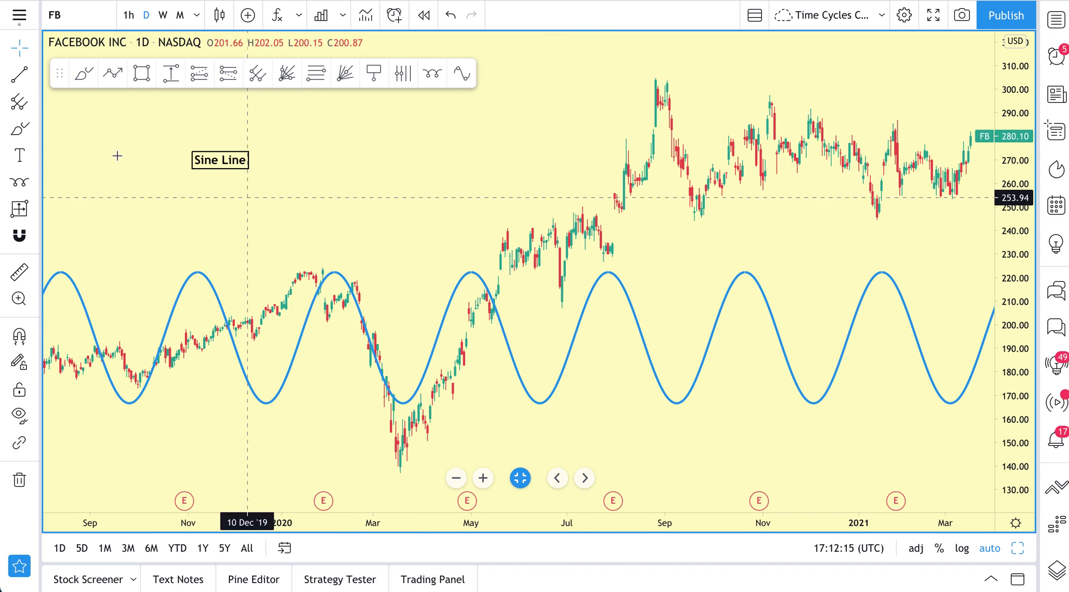
Trace the sine wave from its Nov '19 peak and the price rally from the Mar '20 low with the brush, undoing both strokes
click(19, 132)
mouse_move(199, 274)
mouse_down()
mouse_move(269, 396)
mouse_move(312, 283)
mouse_move(356, 303)
mouse_move(380, 371)
mouse_up()
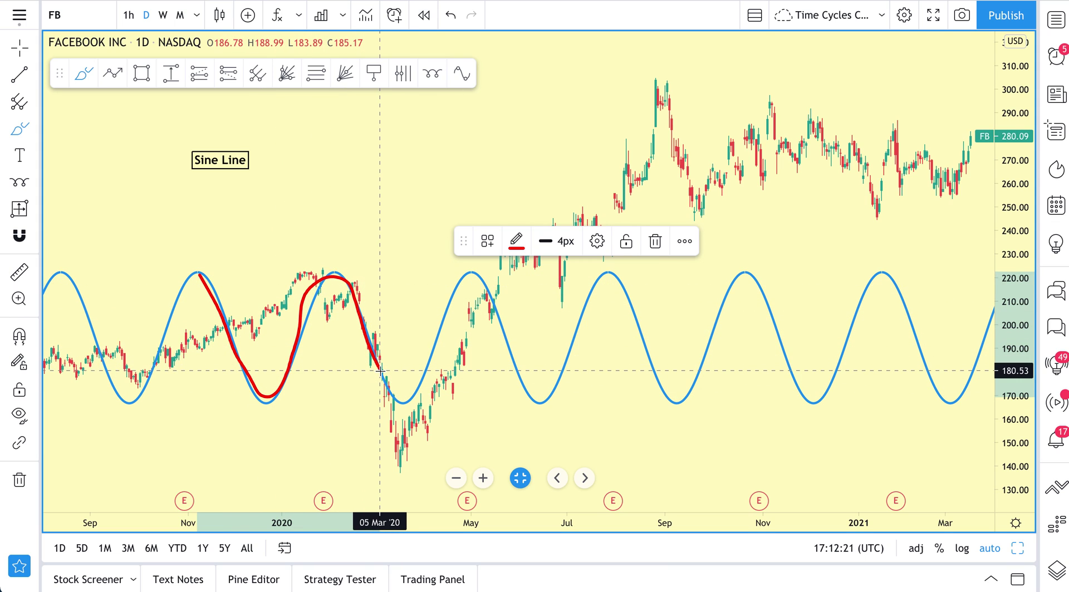
key(ctrl+z)
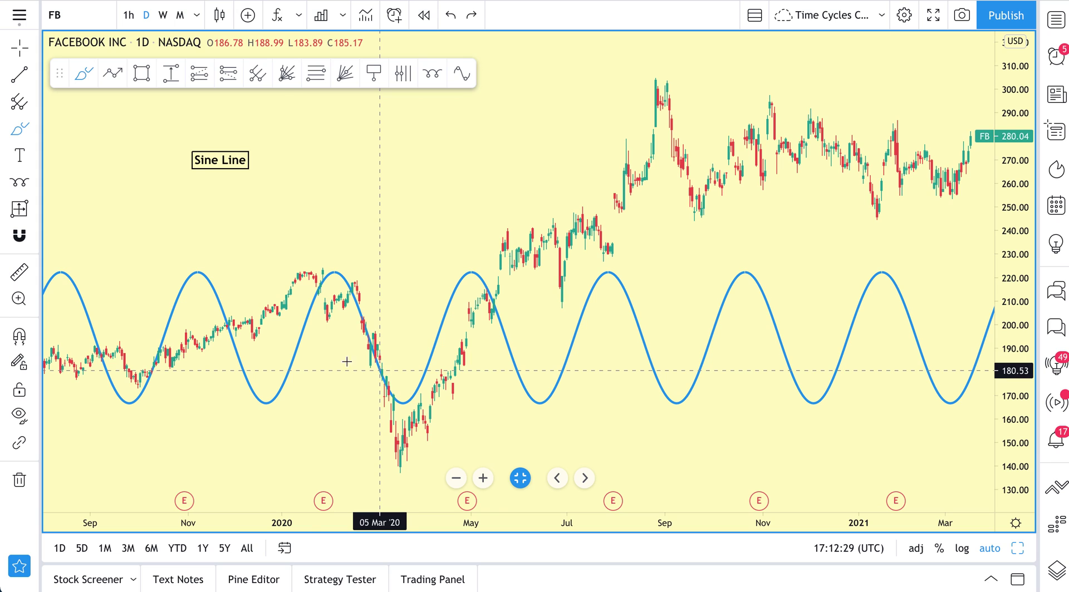
mouse_move(404, 454)
mouse_down()
mouse_move(436, 434)
mouse_move(494, 340)
mouse_up()
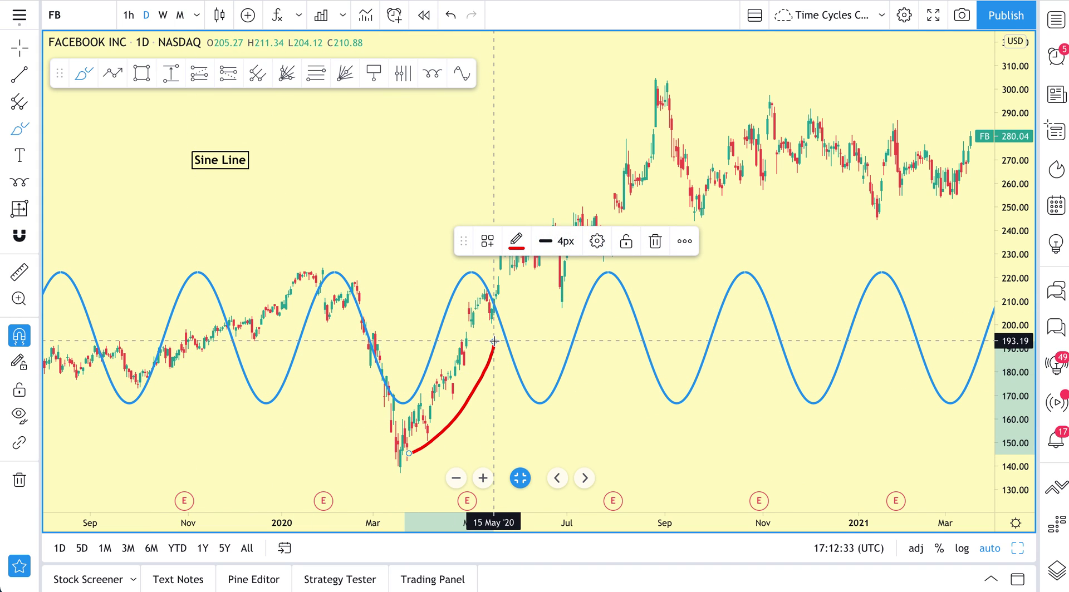
key(ctrl+z)
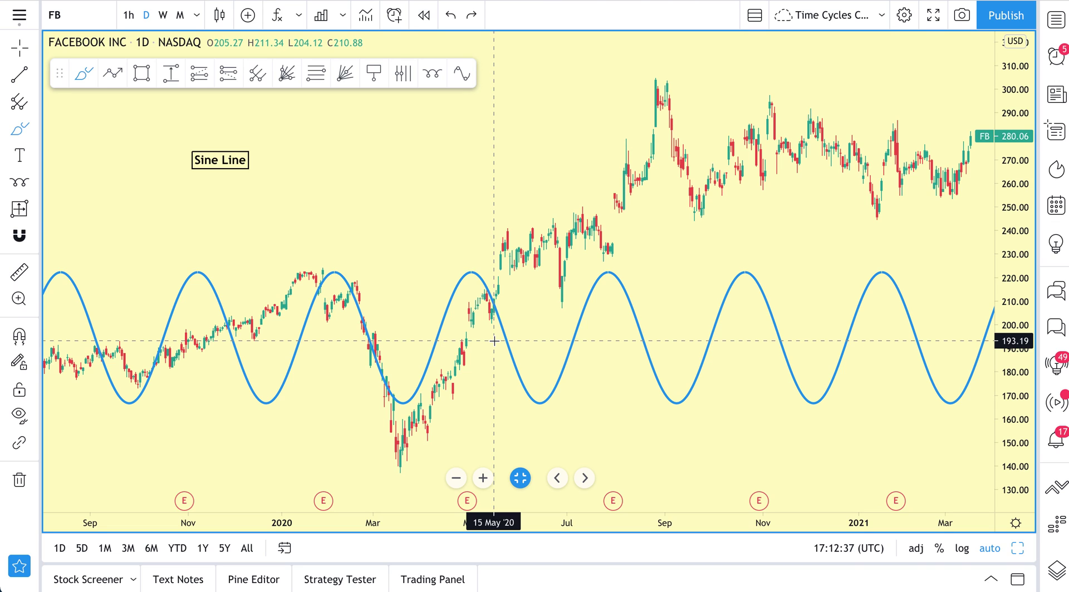
Return to the cursor and move the sine line down so it spans about 142 to 198
scroll(453, 265, up, 3)
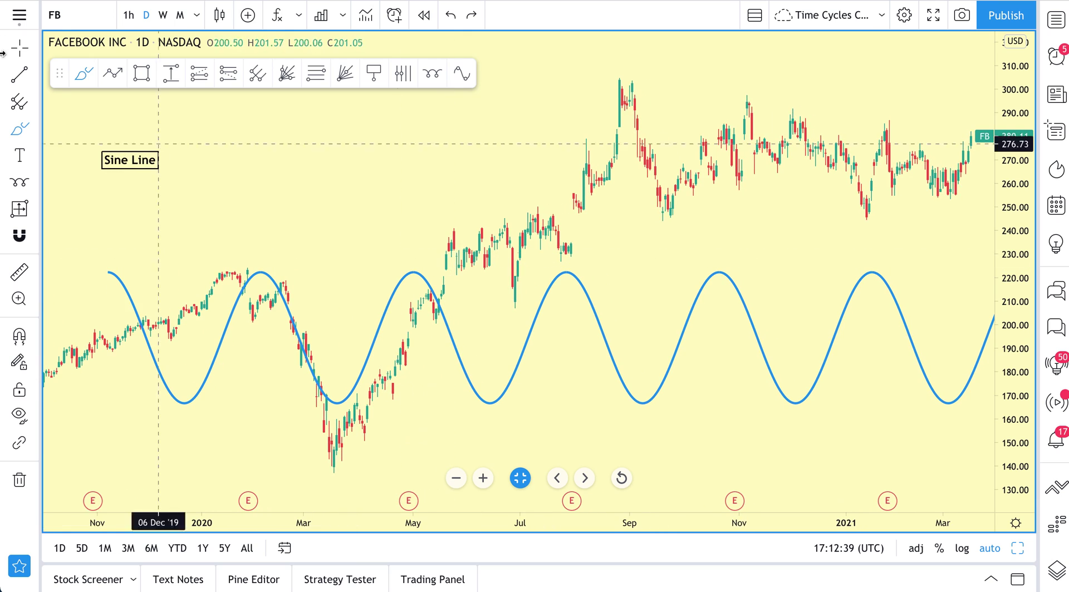
click(20, 48)
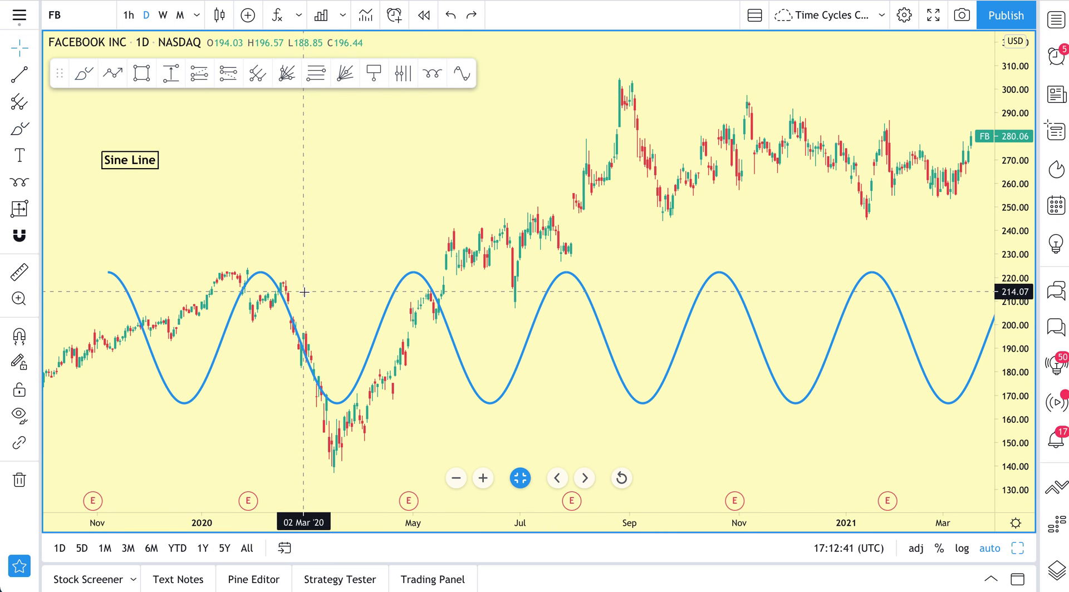
scroll(304, 292, down, 2)
scroll(304, 292, down, 2)
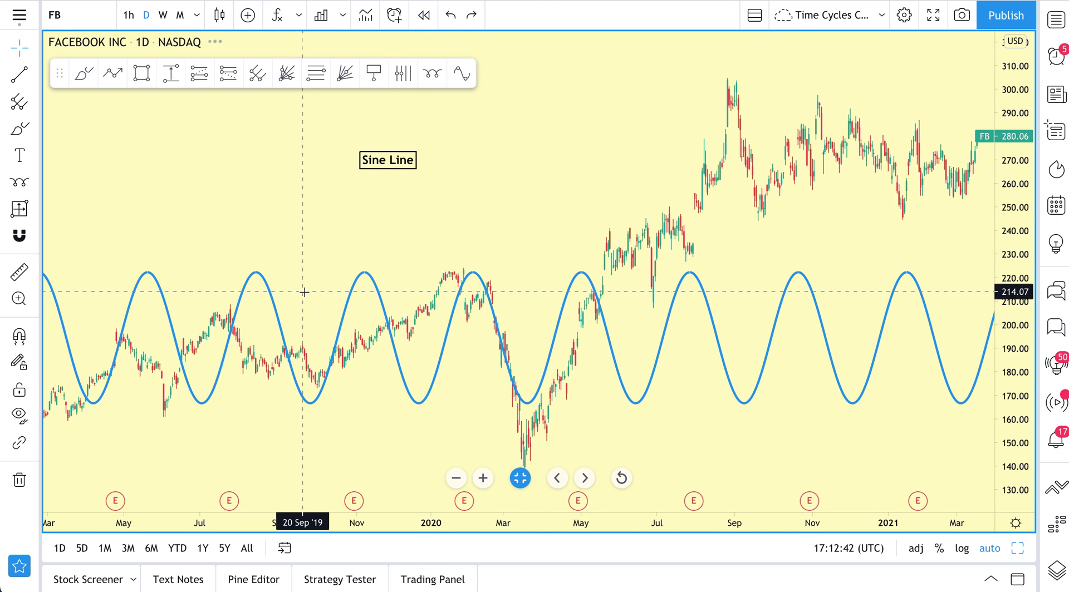
click(582, 273)
drag(582, 273, 584, 332)
scroll(584, 332, down, 1)
Switch the Facebook chart to the weekly timeframe and delete the existing sine line
click(162, 15)
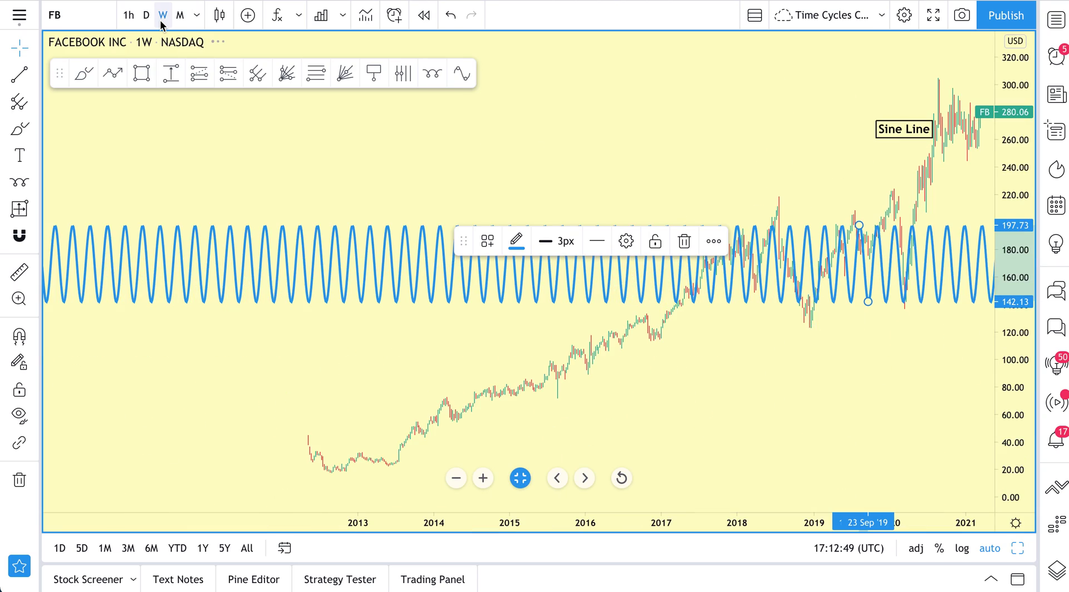
scroll(424, 341, up, 3)
scroll(425, 341, up, 5)
click(542, 413)
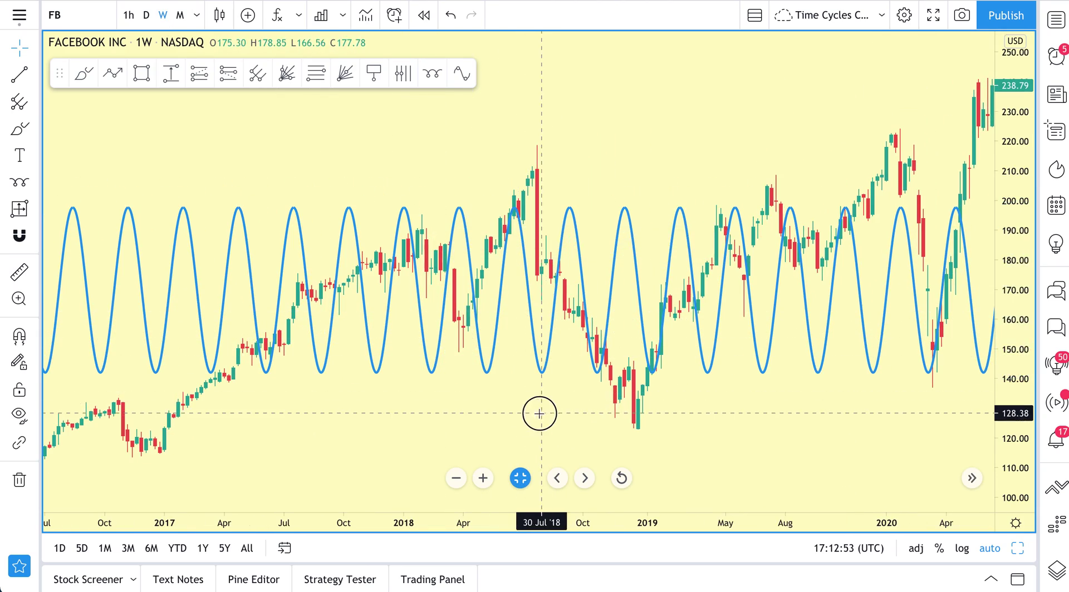
scroll(474, 413, down, 6)
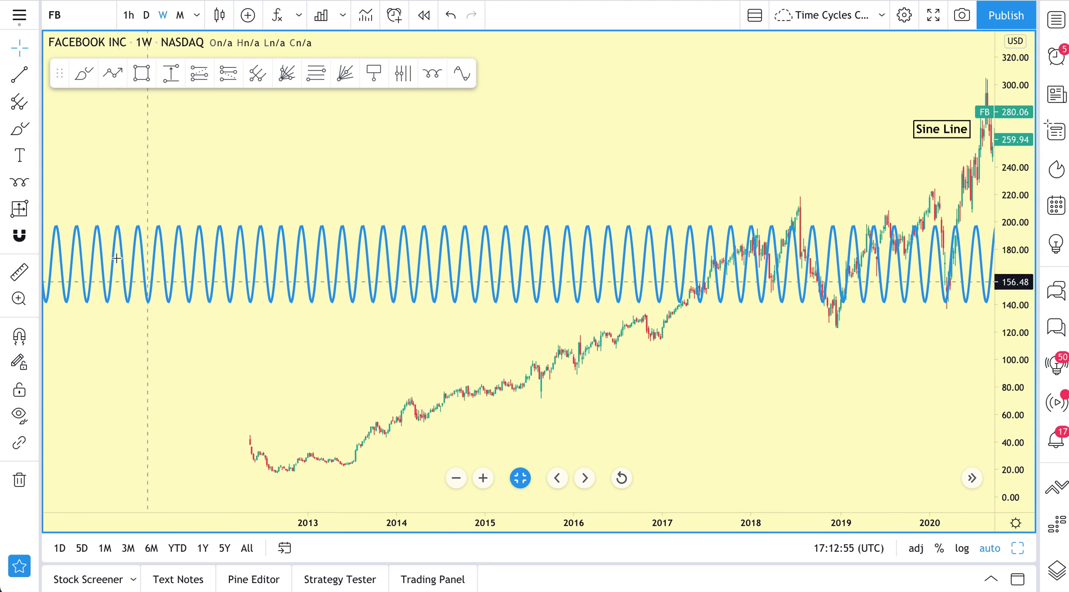
drag(238, 241, 263, 384)
key(Delete)
Draw a new sine line with its trough at 14 May '12, about 39.91, and its peak at 07 Oct '13, about 89.25
click(35, 181)
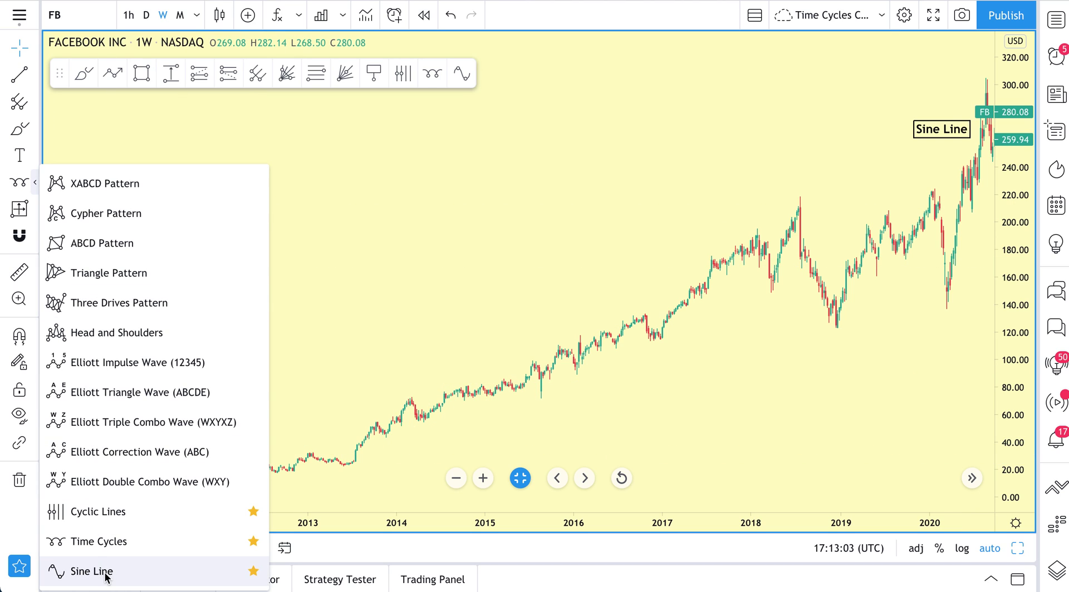
click(36, 183)
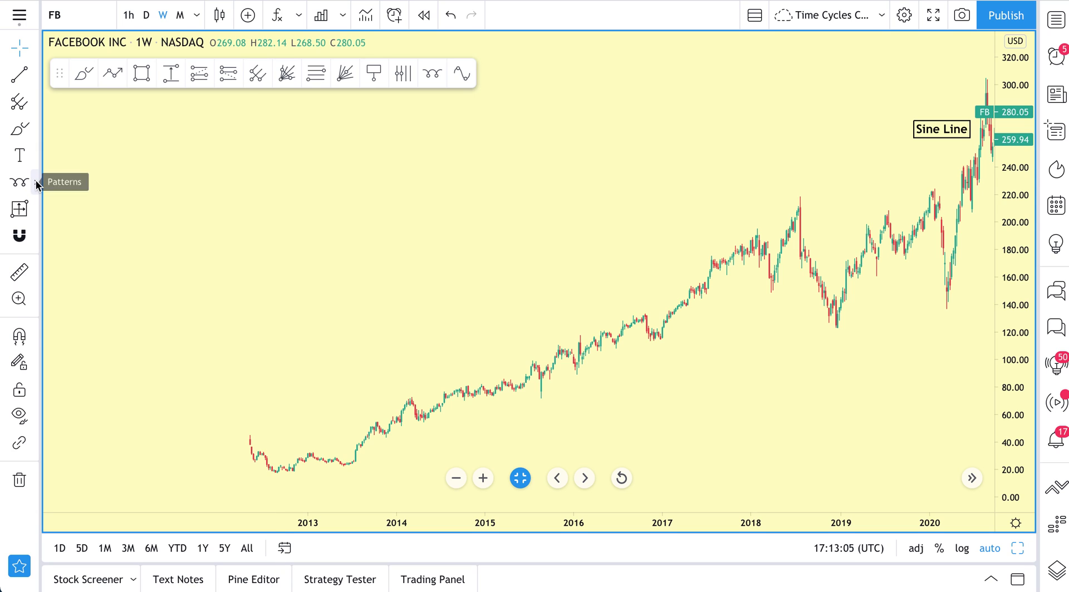
click(35, 183)
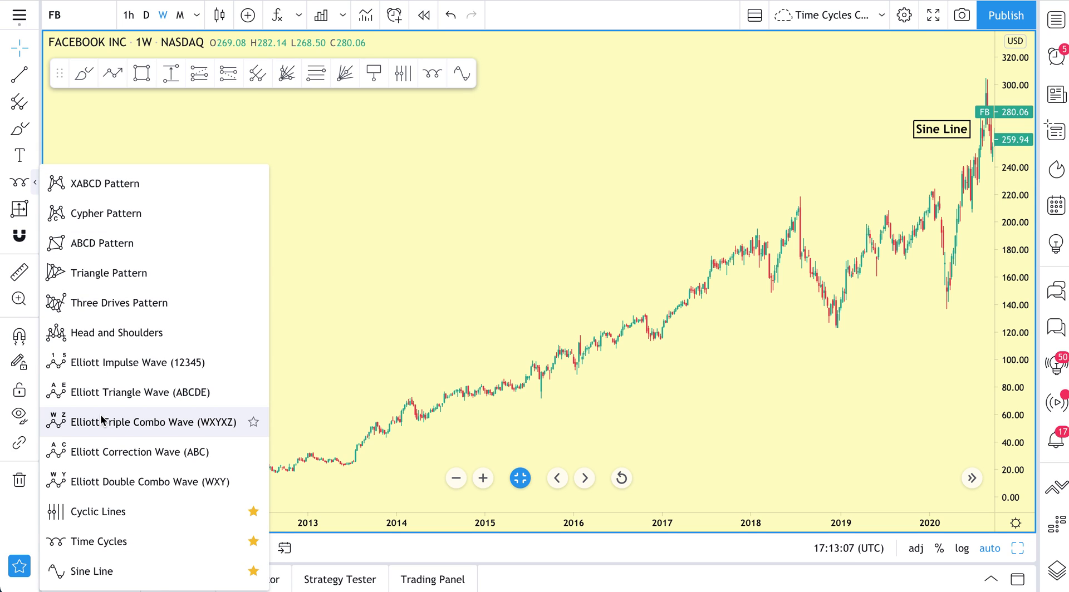
click(99, 579)
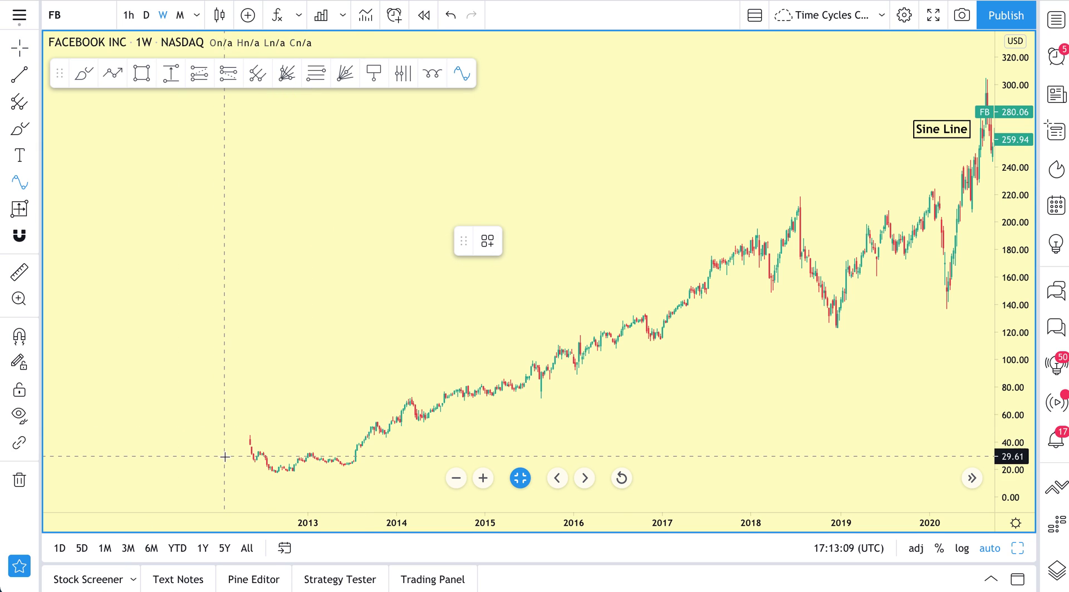
scroll(225, 448, down, 2)
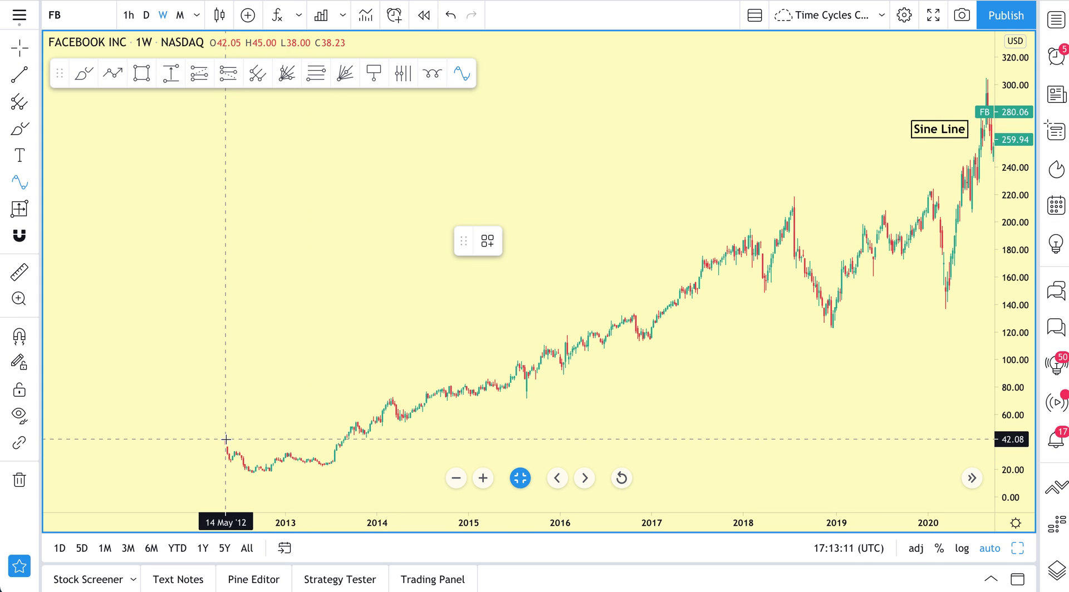
click(225, 442)
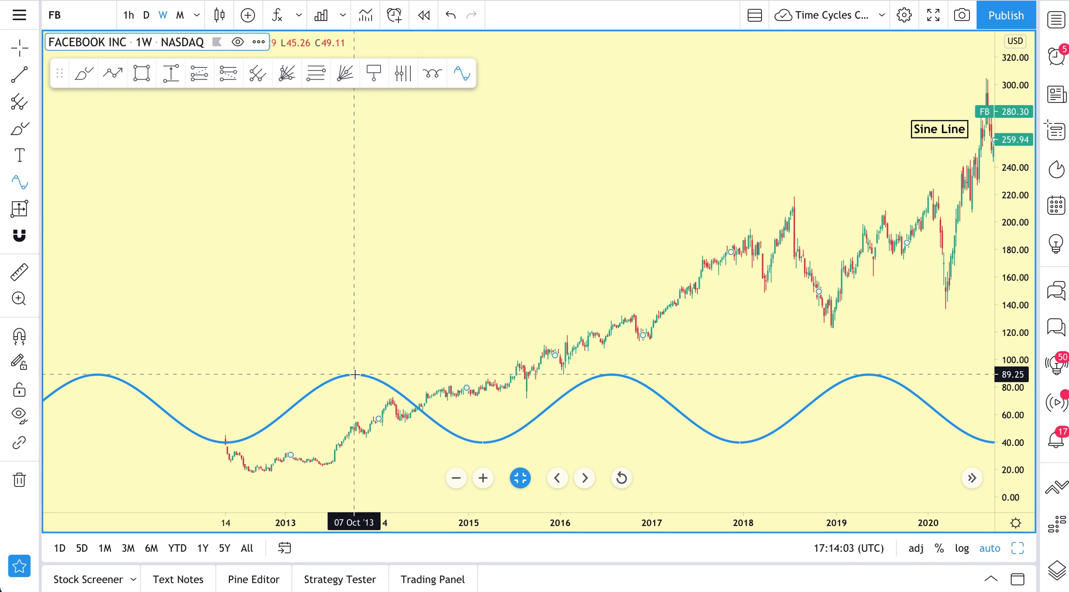
click(354, 375)
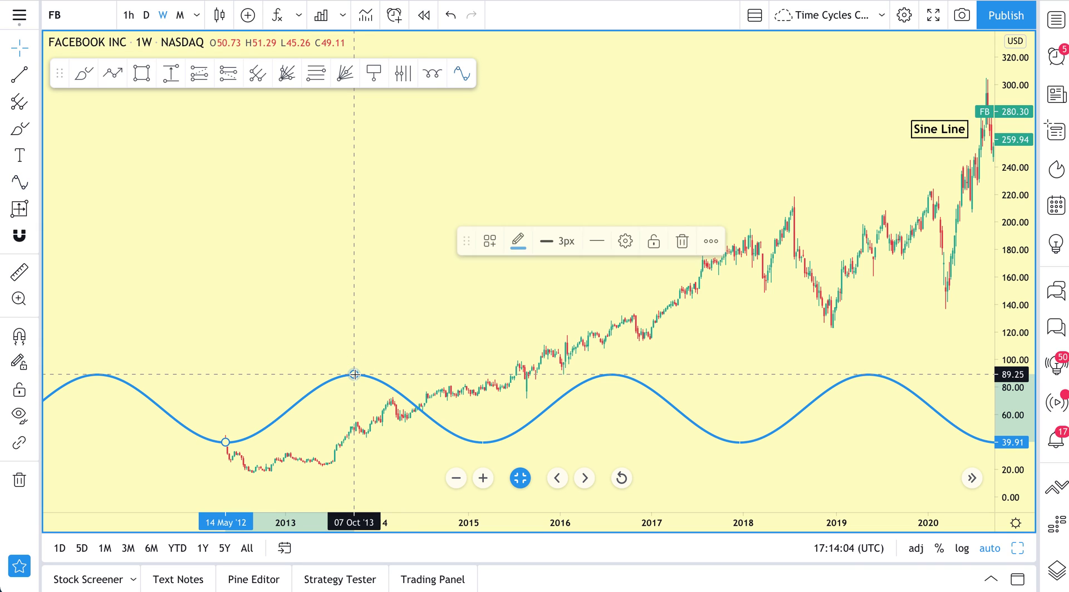
Circle the May '12 and Oct '13 prices with the brush, trace the price path between them, and undo the strokes
click(19, 135)
mouse_move(227, 424)
mouse_down()
mouse_move(211, 440)
mouse_move(227, 425)
mouse_move(289, 458)
mouse_move(397, 398)
mouse_move(357, 411)
mouse_move(370, 439)
mouse_move(365, 425)
mouse_up()
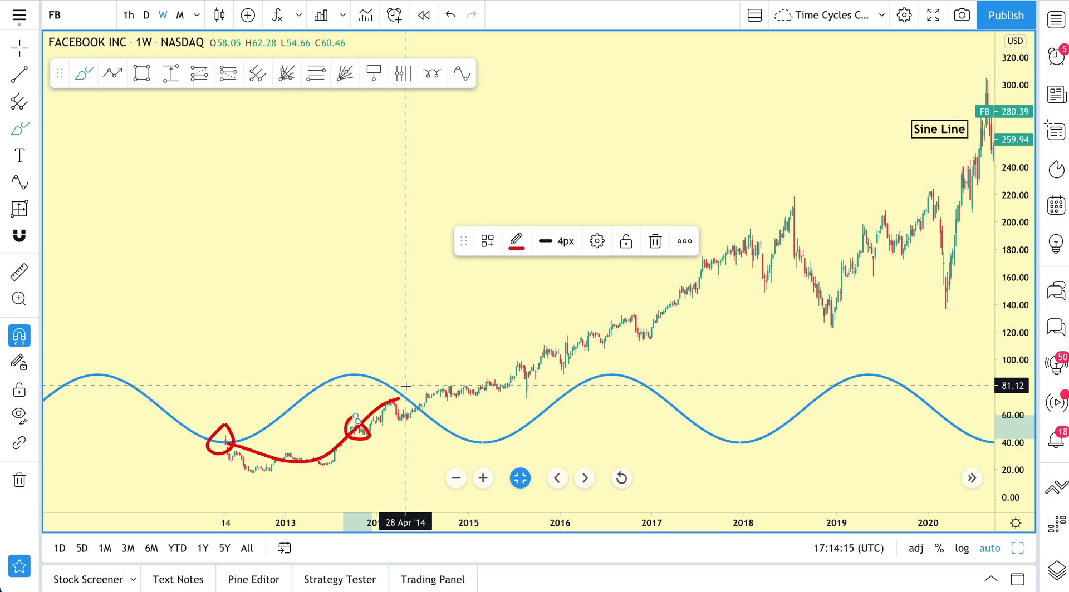
key(ctrl+z)
key(ctrl+z)
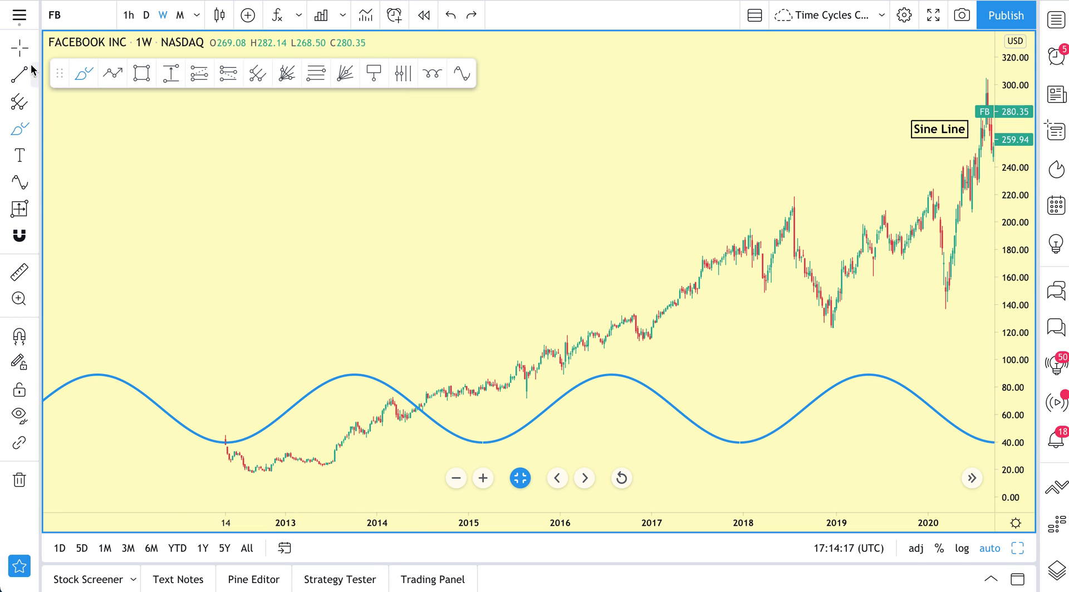
Circle the sine line's May '12 trough, the Oct '13 price high and the wave's peak above it with the red brush
click(19, 52)
click(13, 124)
mouse_move(222, 433)
mouse_down()
mouse_move(230, 452)
mouse_move(226, 430)
mouse_move(251, 443)
mouse_move(220, 448)
mouse_move(234, 439)
mouse_up()
click(17, 130)
click(345, 421)
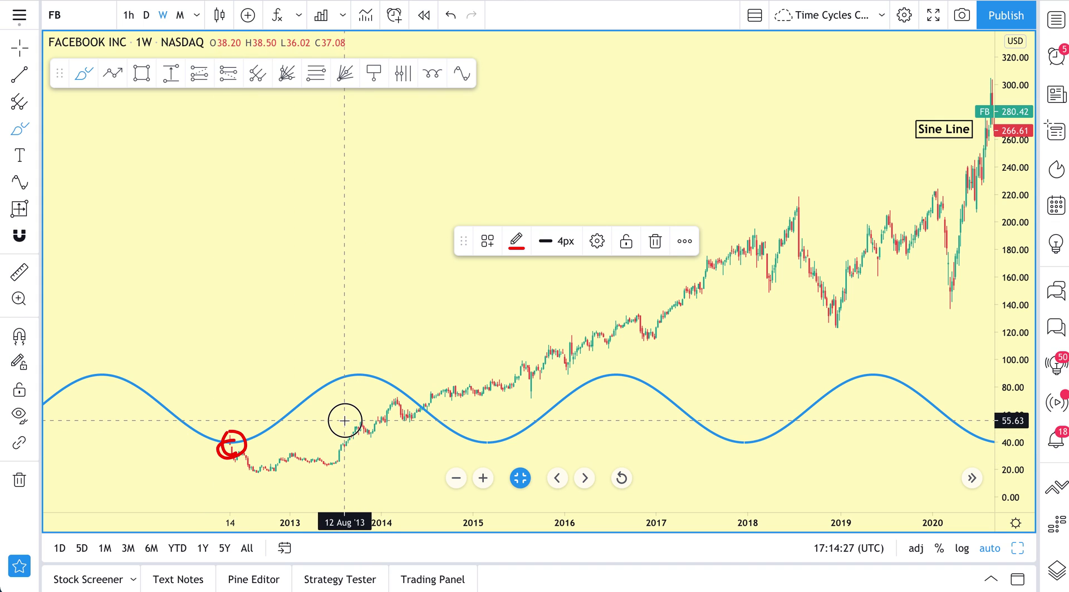
mouse_move(373, 421)
mouse_down()
mouse_move(350, 440)
mouse_move(369, 424)
mouse_up()
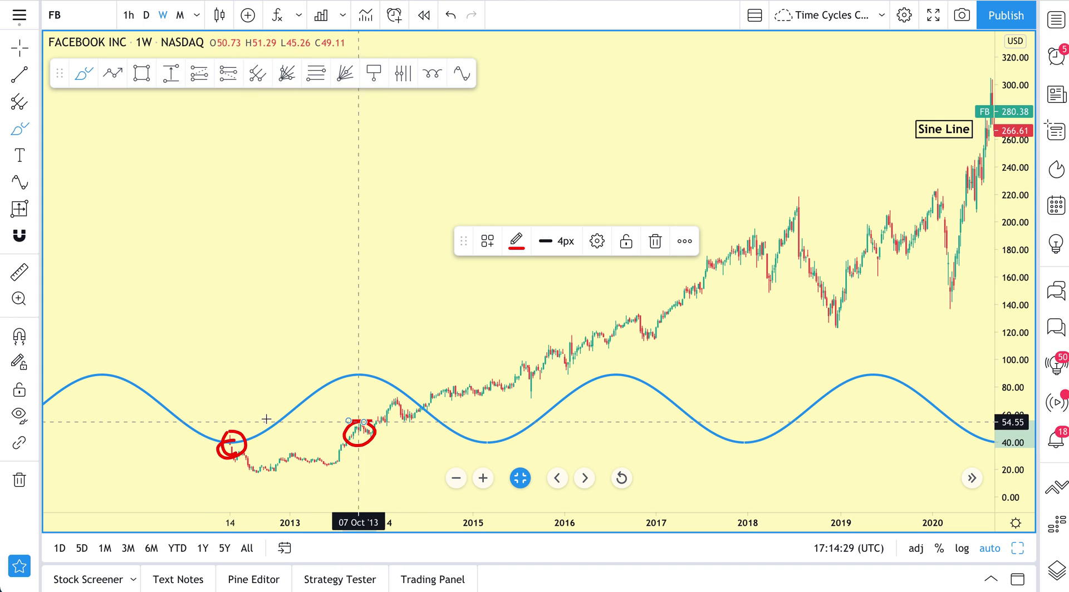
mouse_move(359, 362)
mouse_down()
mouse_move(346, 388)
mouse_move(365, 364)
mouse_up()
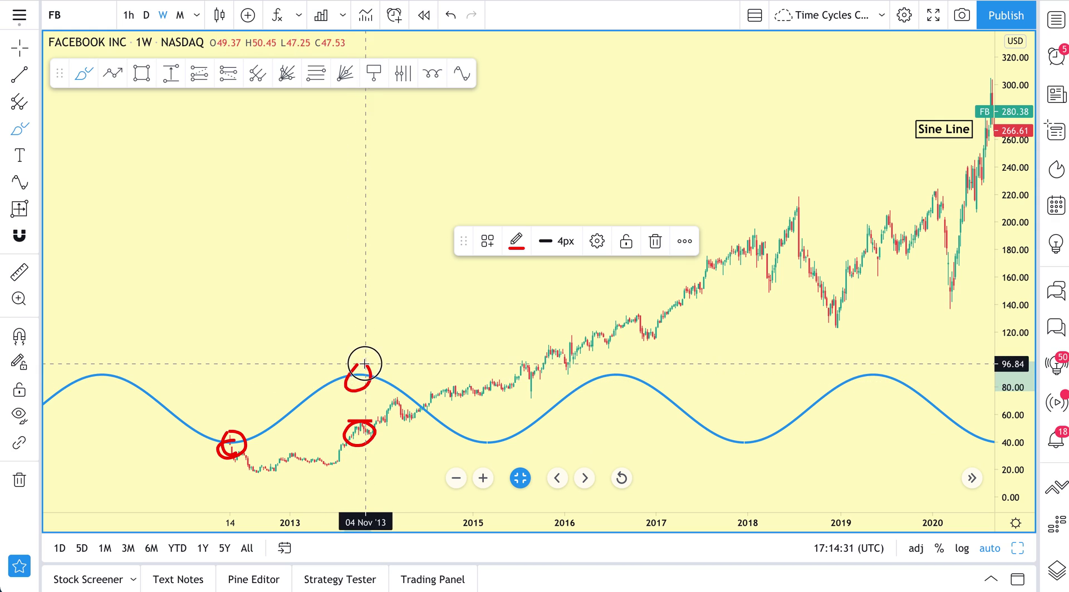
Undo the red brush circles around the sine line's trough, the Oct '13 price high and the wave's peak
key(ctrl+z)
key(ctrl+z)
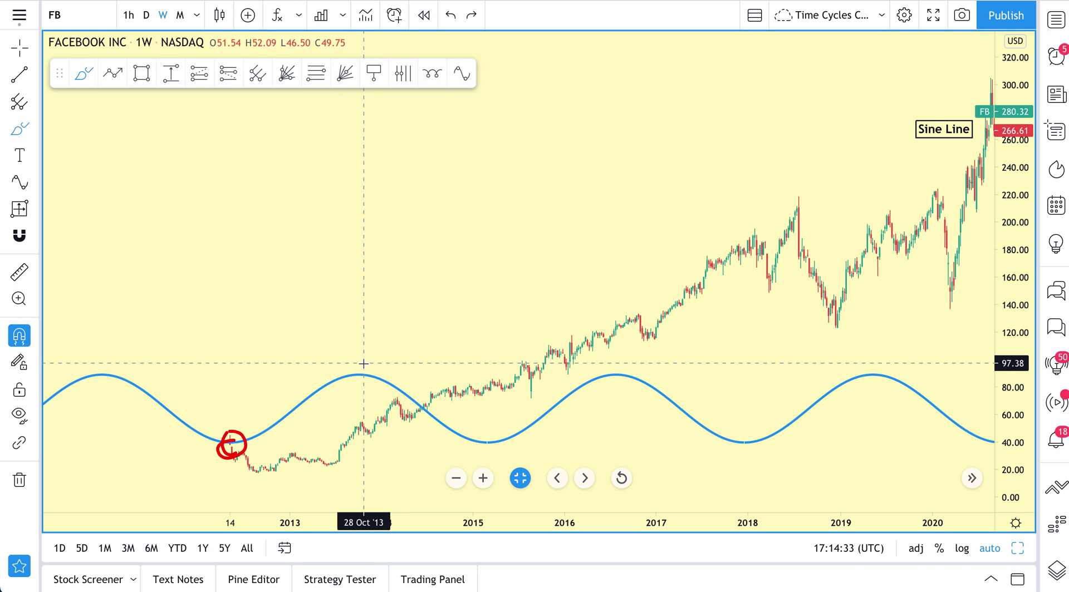
key(ctrl+z)
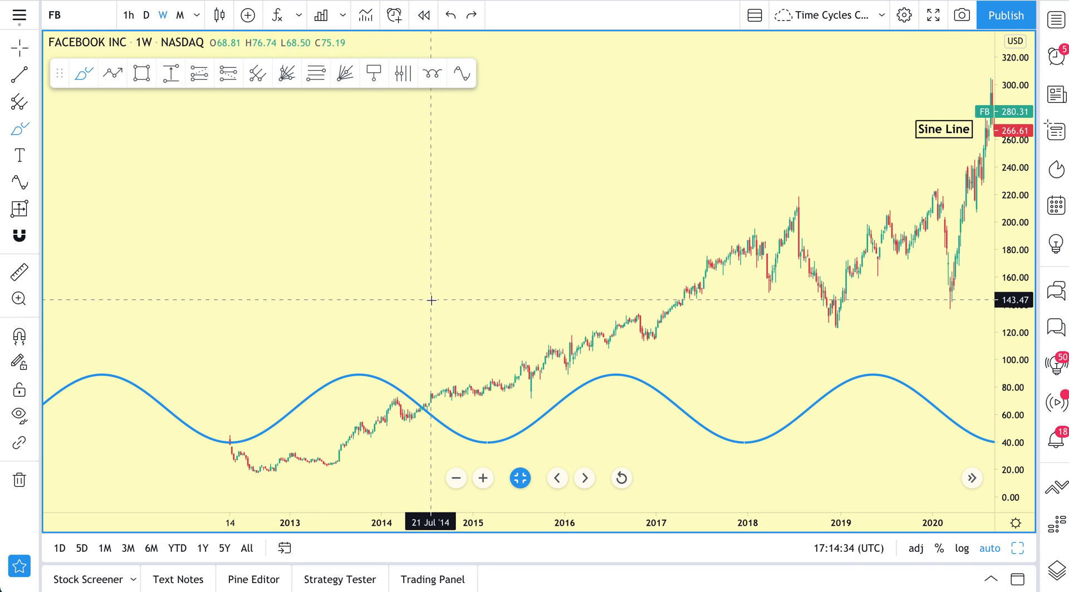
Move the "Sine Line" label to an earlier, slightly higher position above the early-2018 prices
click(13, 50)
drag(413, 302, 227, 312)
drag(775, 127, 602, 103)
drag(348, 217, 477, 222)
Circle the sine line's May '12 trough, the Oct '13 price high and the wave's peak above it with the brush
click(23, 137)
mouse_move(178, 430)
mouse_down()
mouse_move(168, 441)
mouse_move(185, 450)
mouse_move(173, 433)
mouse_up()
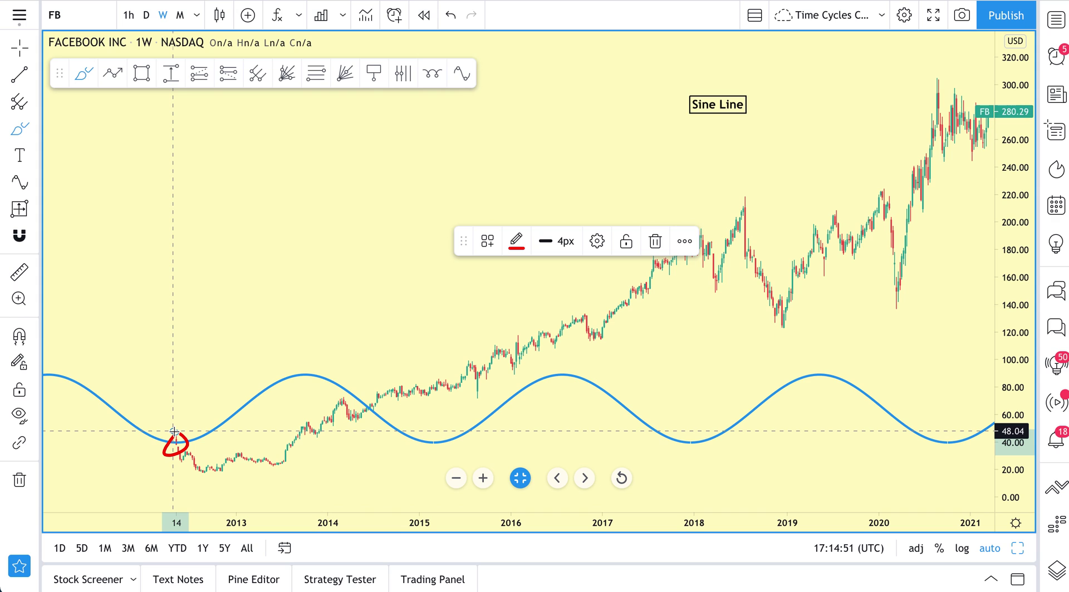
mouse_move(306, 412)
mouse_down()
mouse_move(294, 425)
mouse_move(312, 423)
mouse_move(313, 410)
mouse_up()
mouse_move(302, 362)
mouse_down()
mouse_move(291, 377)
mouse_move(306, 365)
mouse_up()
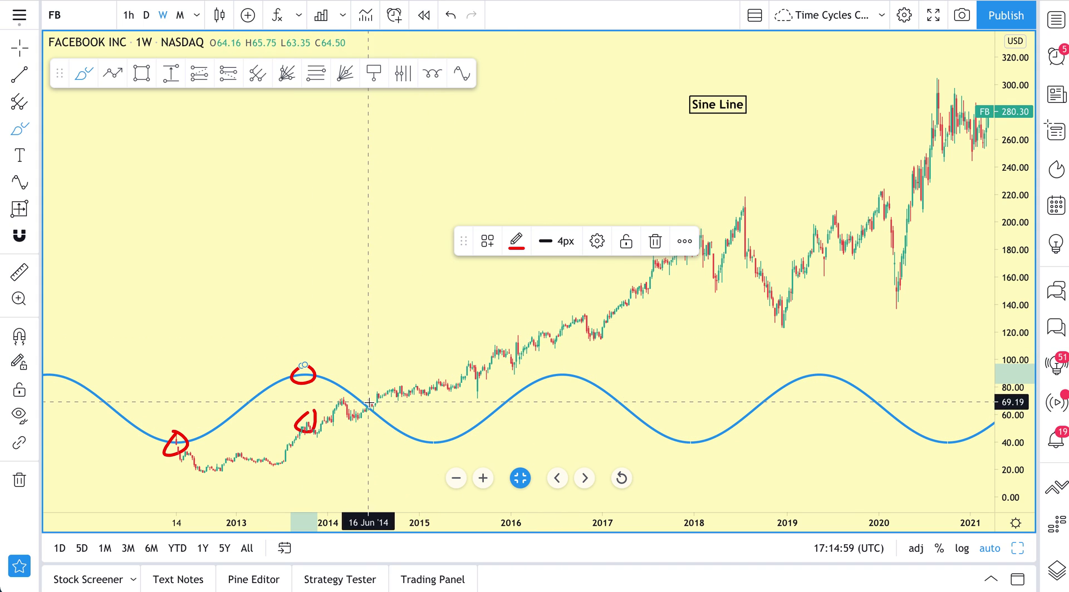
Circle the price lows of late 2018 and March 2020 and the wave's 2019 peak and 2020 trough, and undo all brush strokes
scroll(562, 377, right, 5)
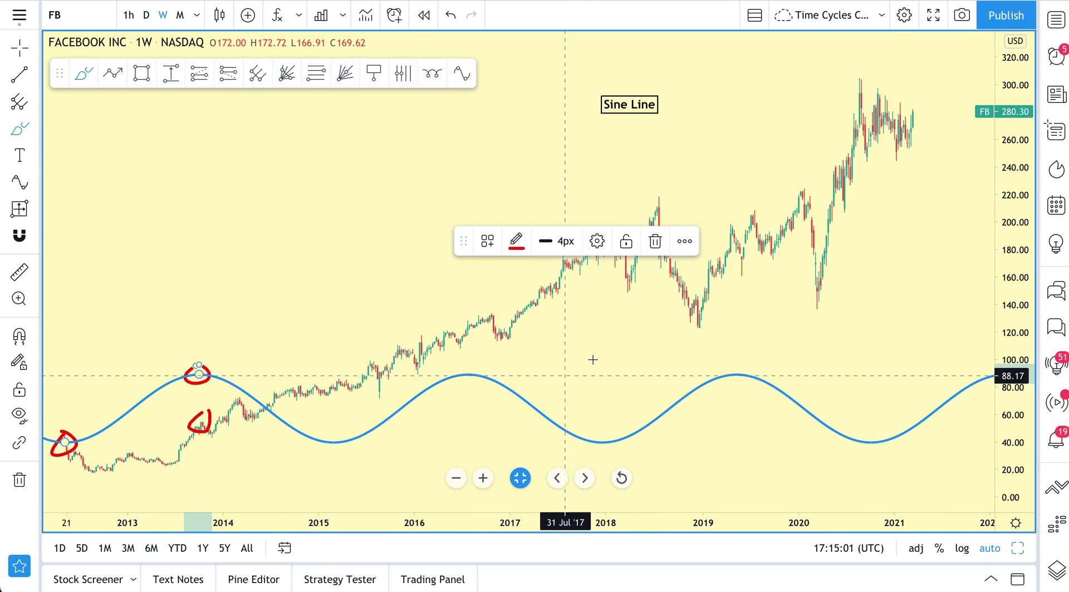
mouse_move(692, 312)
mouse_down()
mouse_move(675, 317)
mouse_move(706, 331)
mouse_move(714, 321)
mouse_up()
mouse_move(726, 370)
mouse_down()
mouse_move(718, 375)
mouse_move(743, 375)
mouse_move(724, 368)
mouse_up()
drag(822, 277, 827, 279)
mouse_move(855, 432)
mouse_down()
mouse_move(893, 461)
mouse_move(861, 432)
mouse_up()
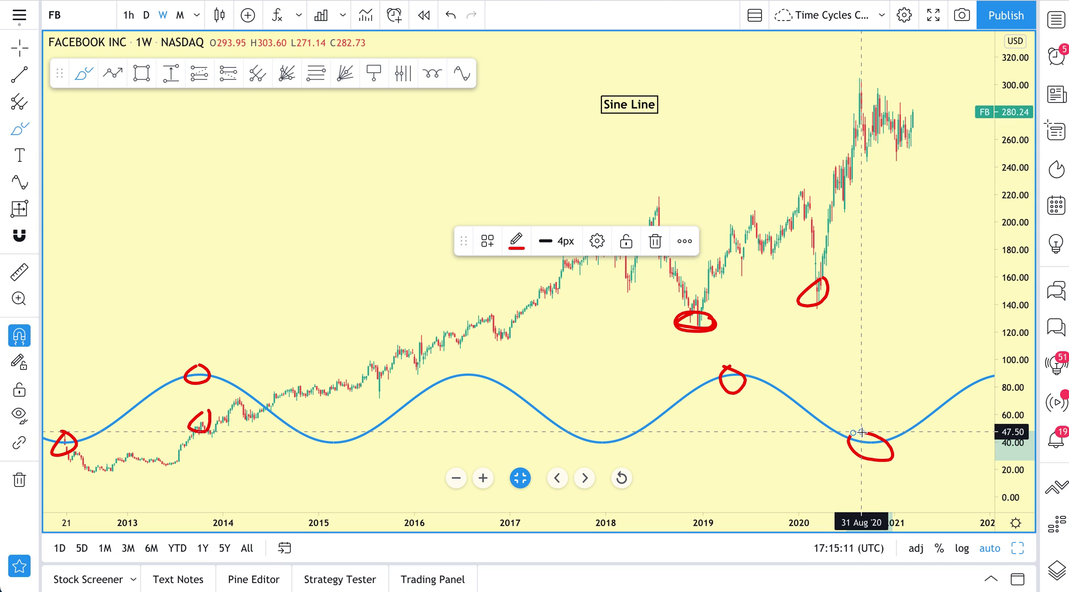
key(ctrl+z)
key(ctrl+z)
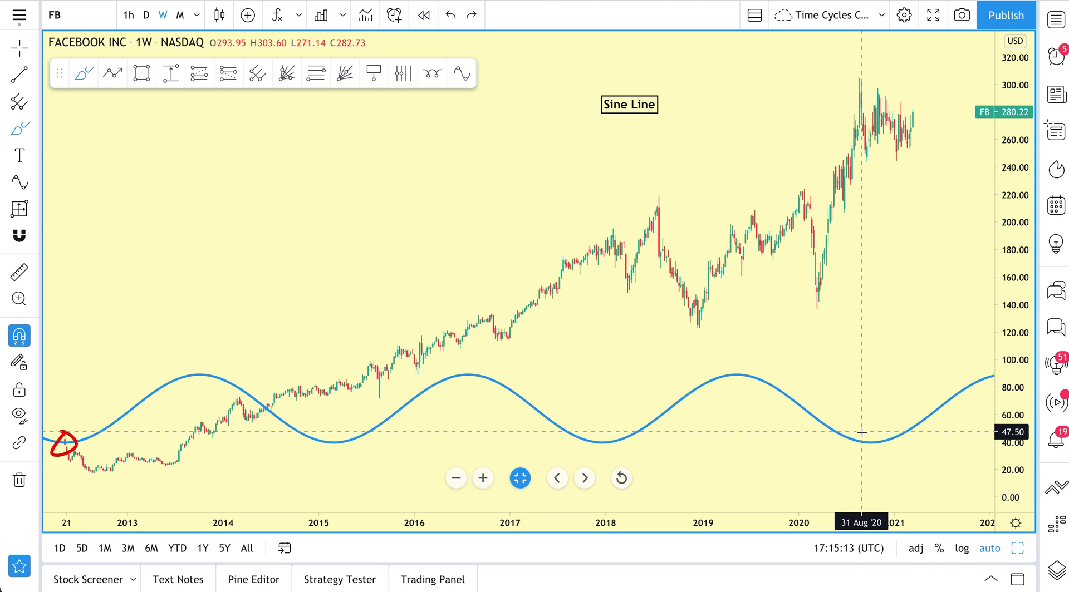
Raise the sine line's 07 Oct '13 peak point to about 143 to increase the wave's amplitude
click(18, 47)
drag(329, 232, 207, 231)
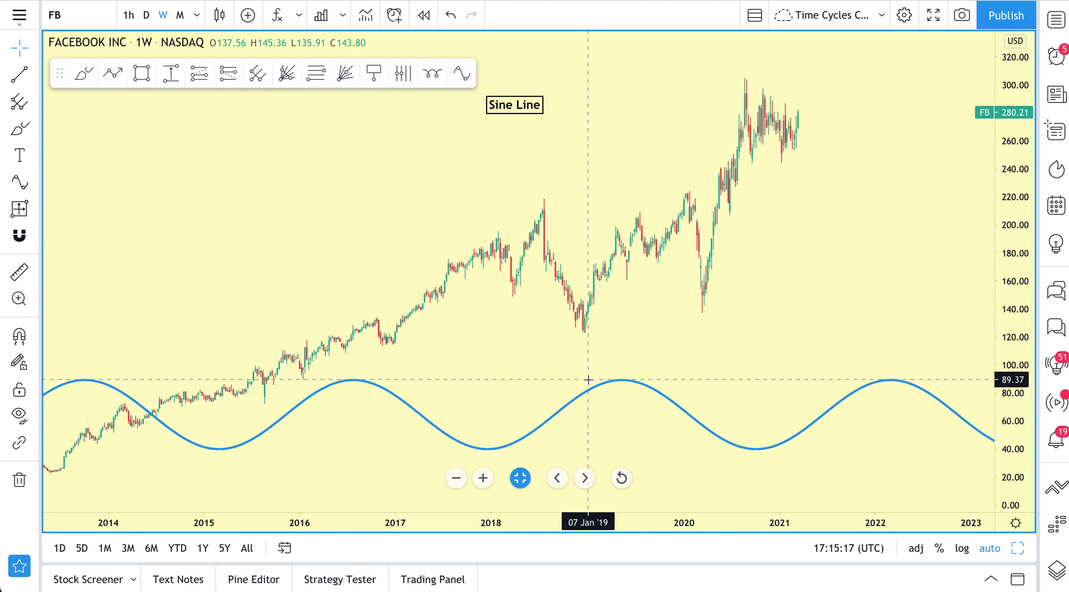
click(624, 382)
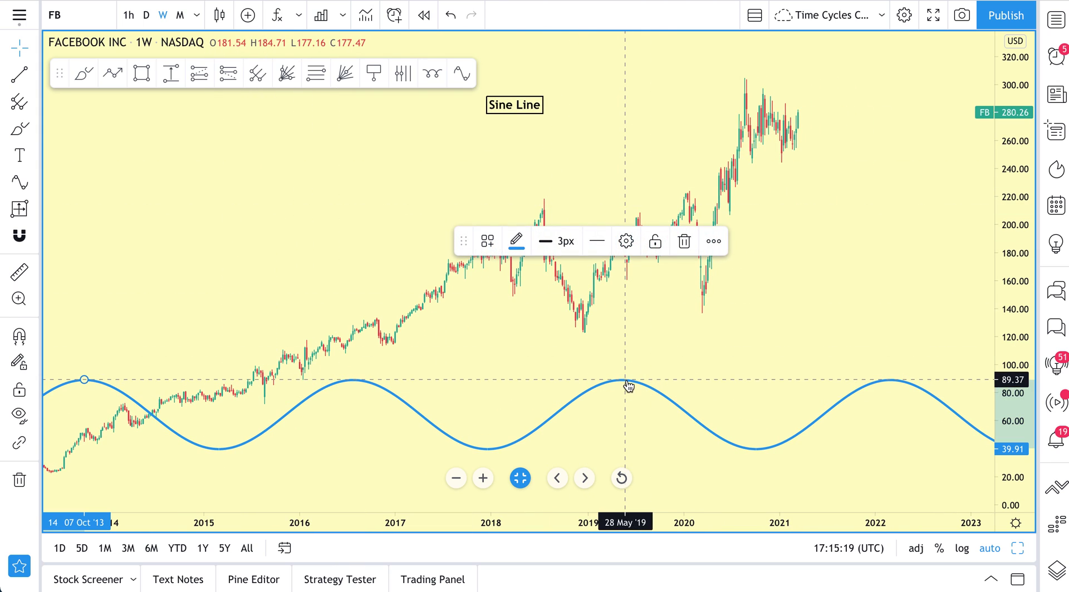
scroll(564, 384, left, 3)
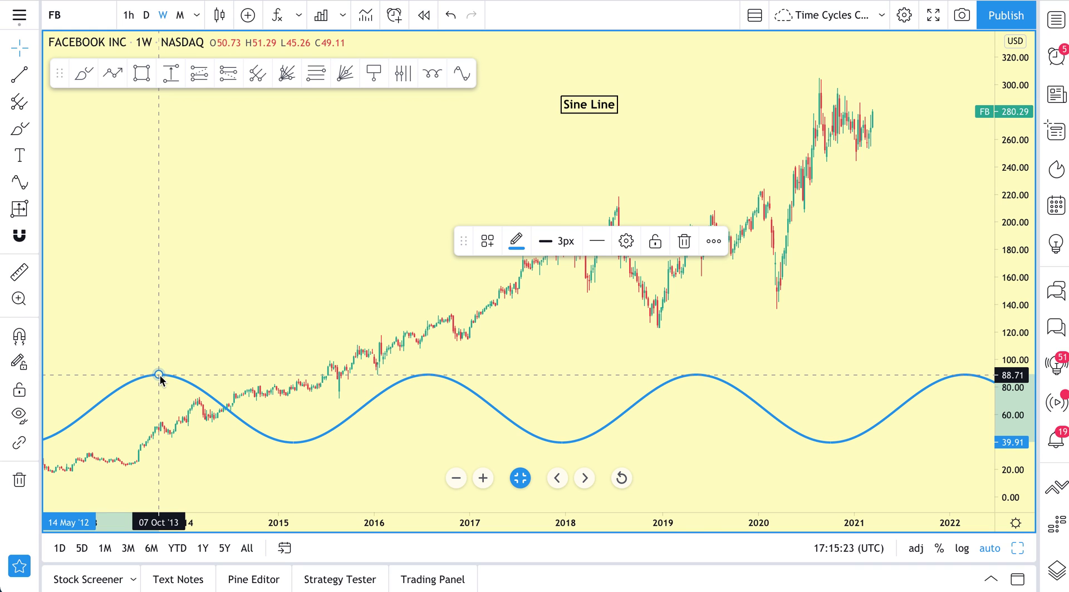
drag(159, 372, 160, 301)
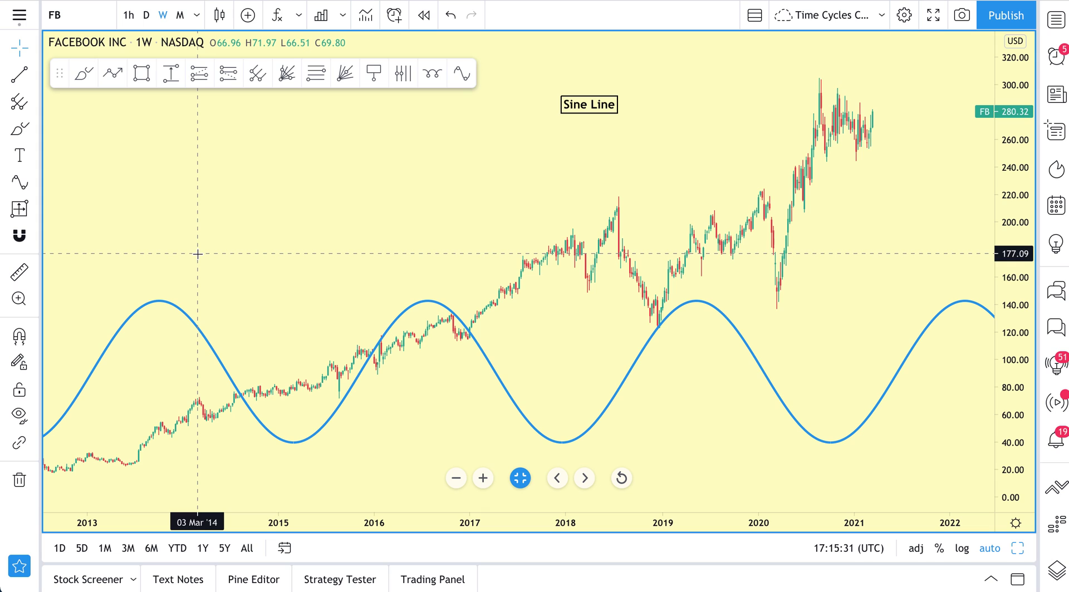
Move the whole sine line up so its troughs sit at 143.60 and its peaks at 246.62, with the anchor peak on 28 Oct '13
drag(222, 287, 289, 287)
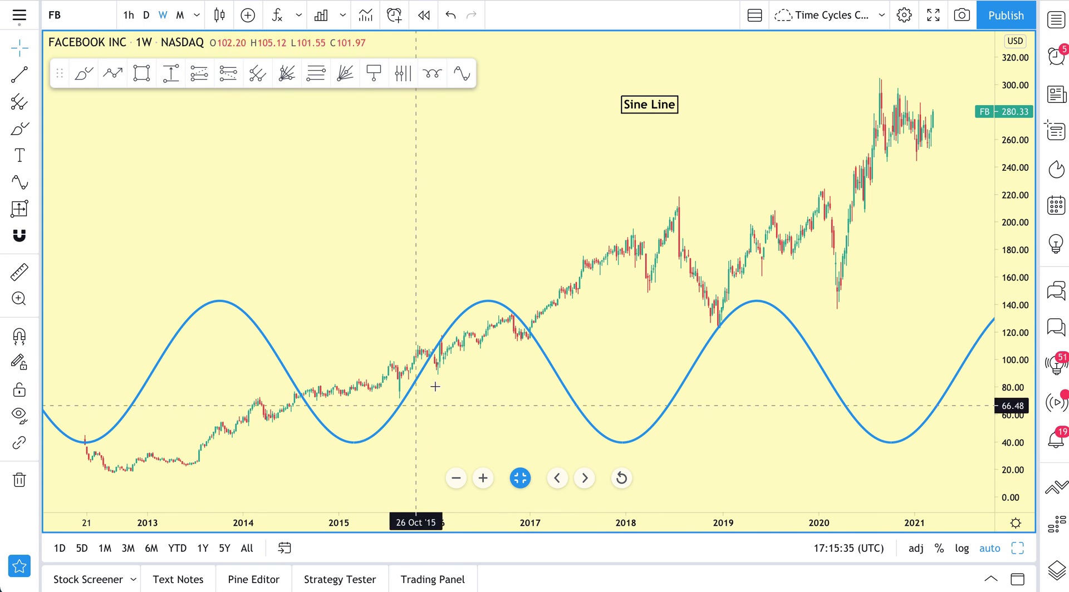
drag(448, 270, 296, 253)
scroll(432, 258, down, 3)
scroll(468, 234, down, 1)
drag(468, 234, 413, 234)
scroll(413, 234, up, 4)
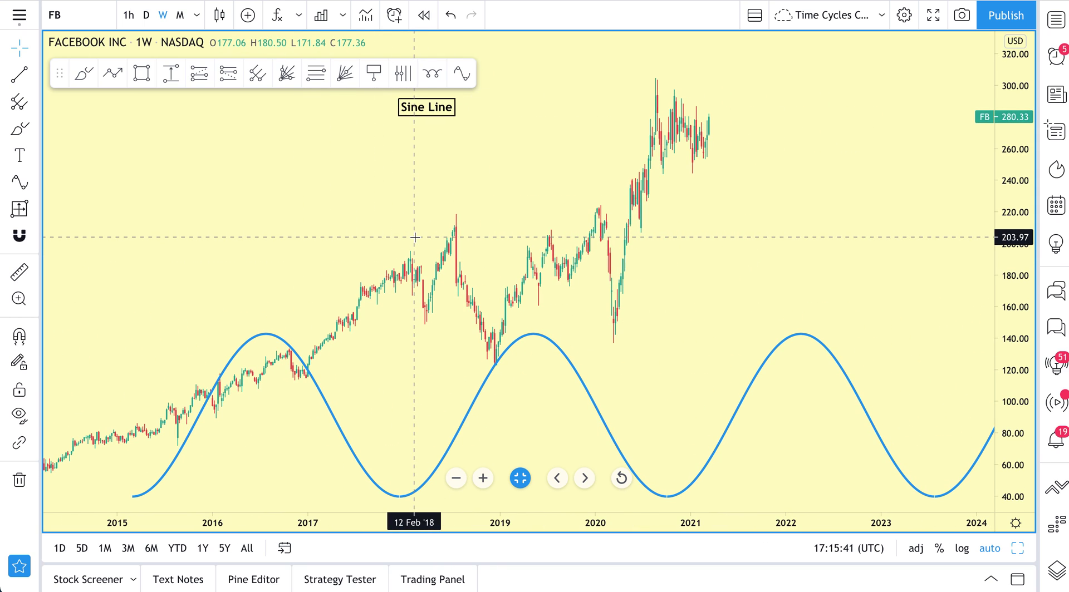
scroll(415, 237, up, 2)
scroll(587, 295, down, 1)
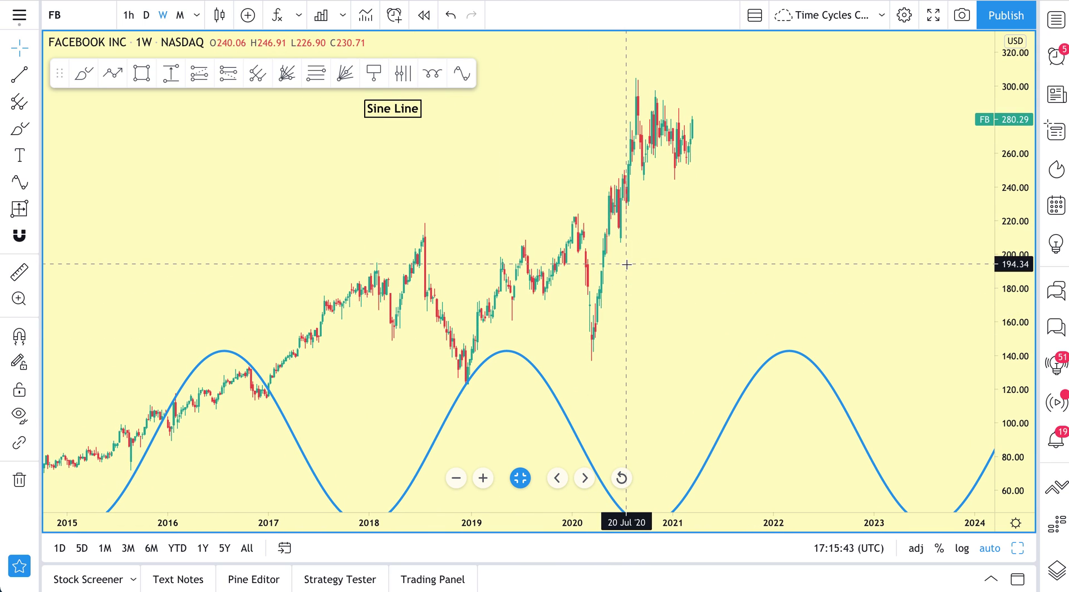
scroll(640, 379, up, 1)
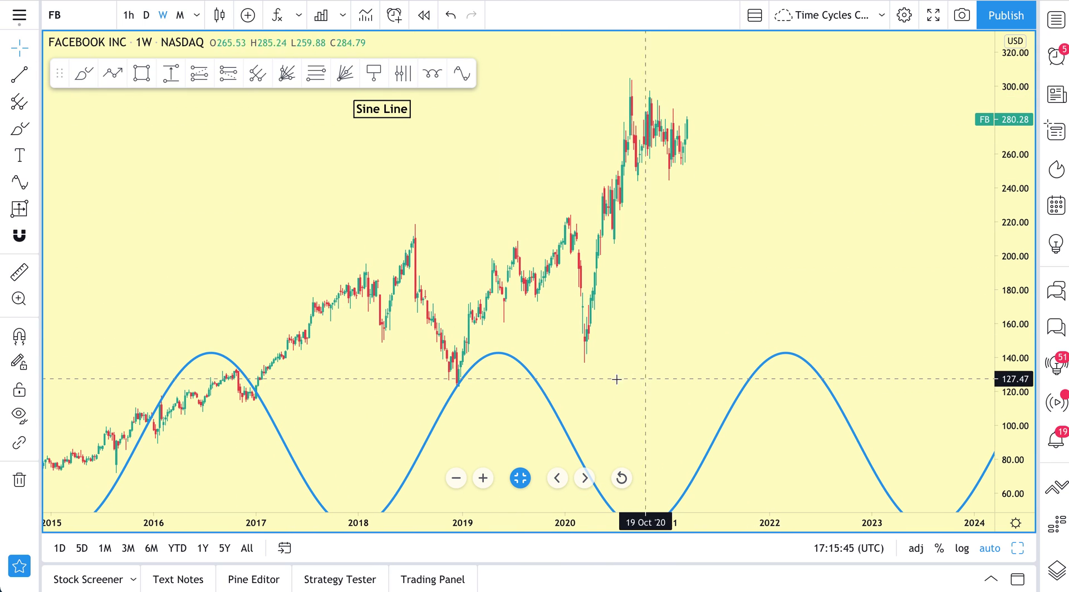
drag(508, 359, 516, 180)
Try several line colours and thicknesses for the sine line, settling on light turquoise with a 4px thickness
click(478, 243)
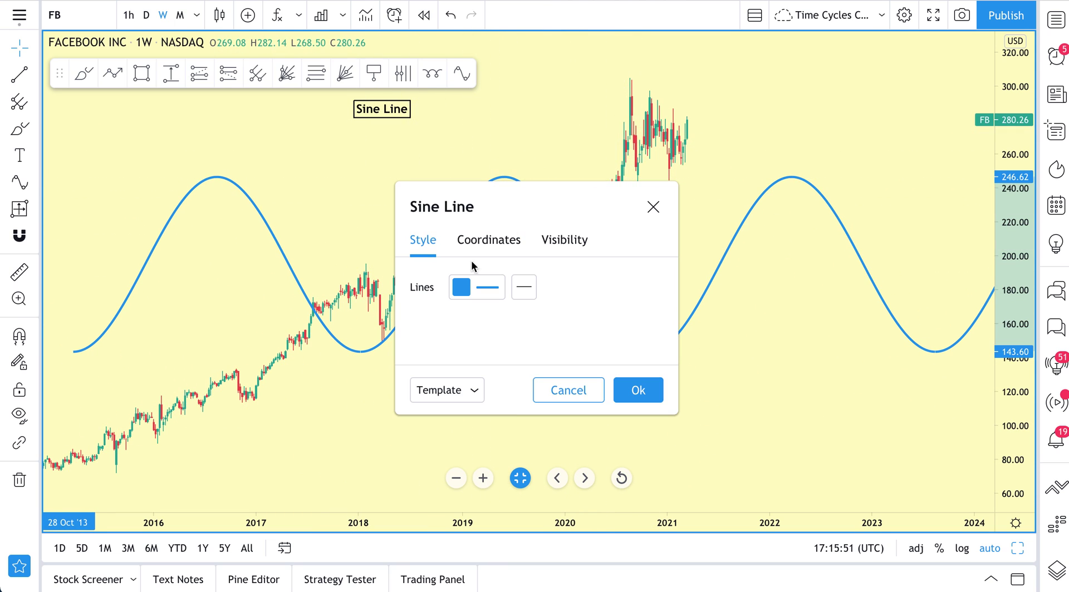
click(472, 293)
click(617, 335)
click(618, 356)
click(584, 407)
click(481, 390)
click(463, 425)
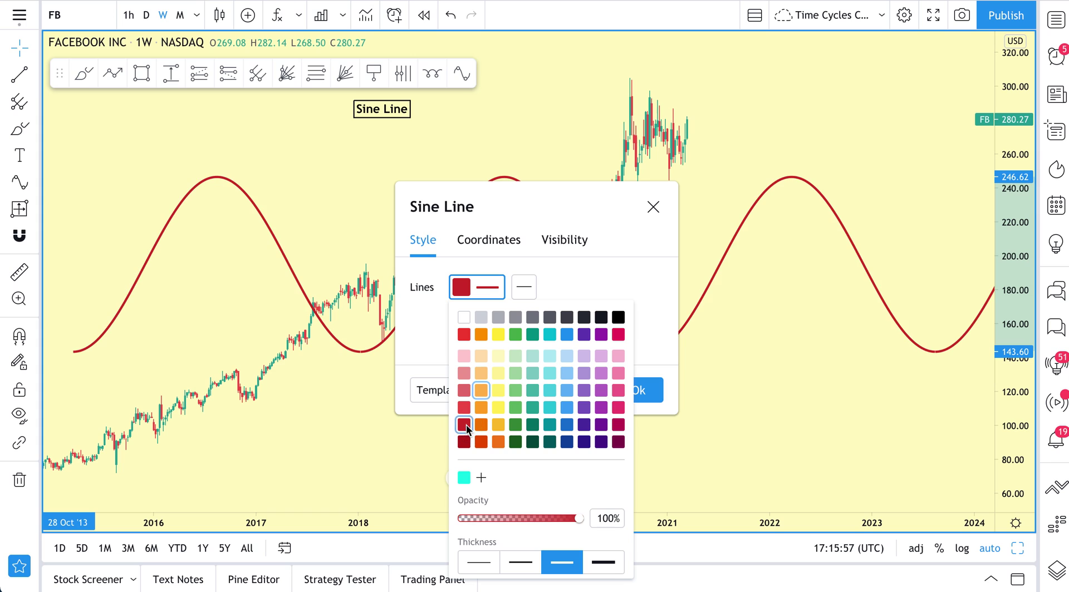
click(521, 562)
click(604, 563)
click(584, 424)
click(532, 442)
click(549, 390)
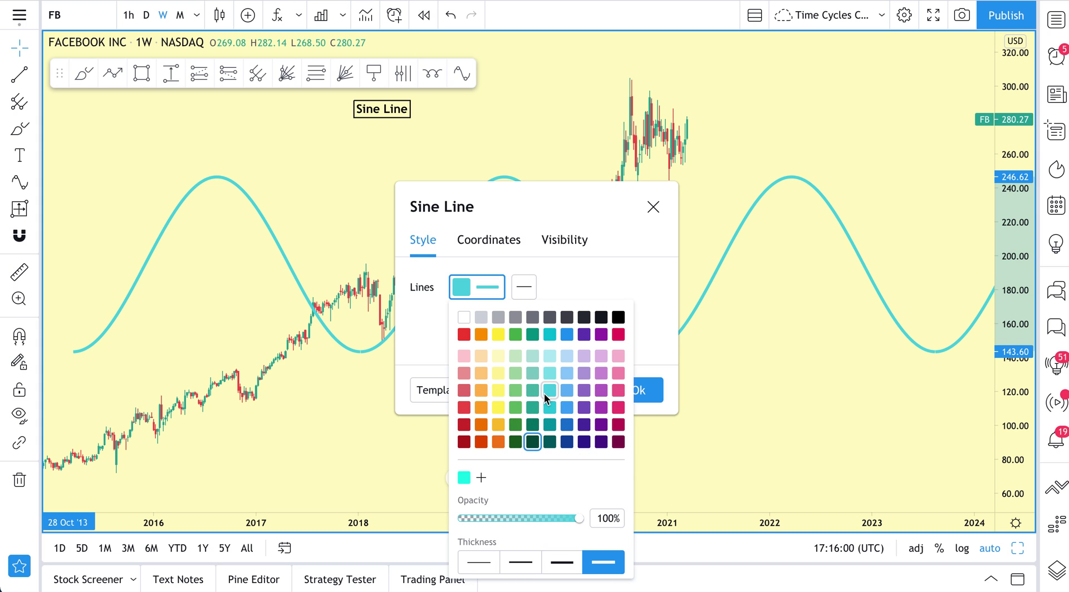
Review the sine line's visibility and coordinates settings and accept the style changes
click(576, 250)
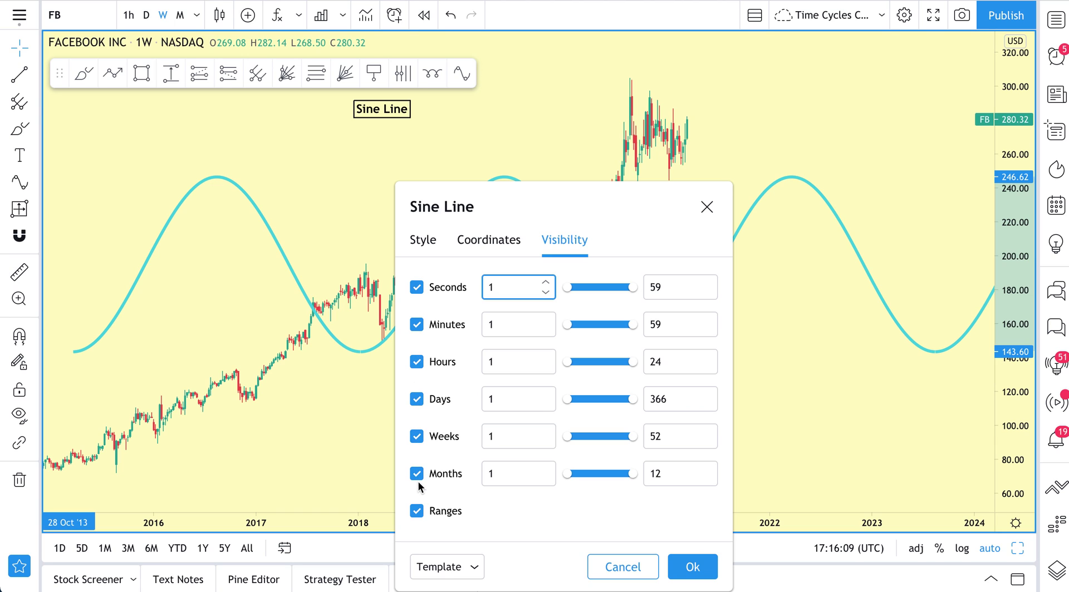
click(487, 249)
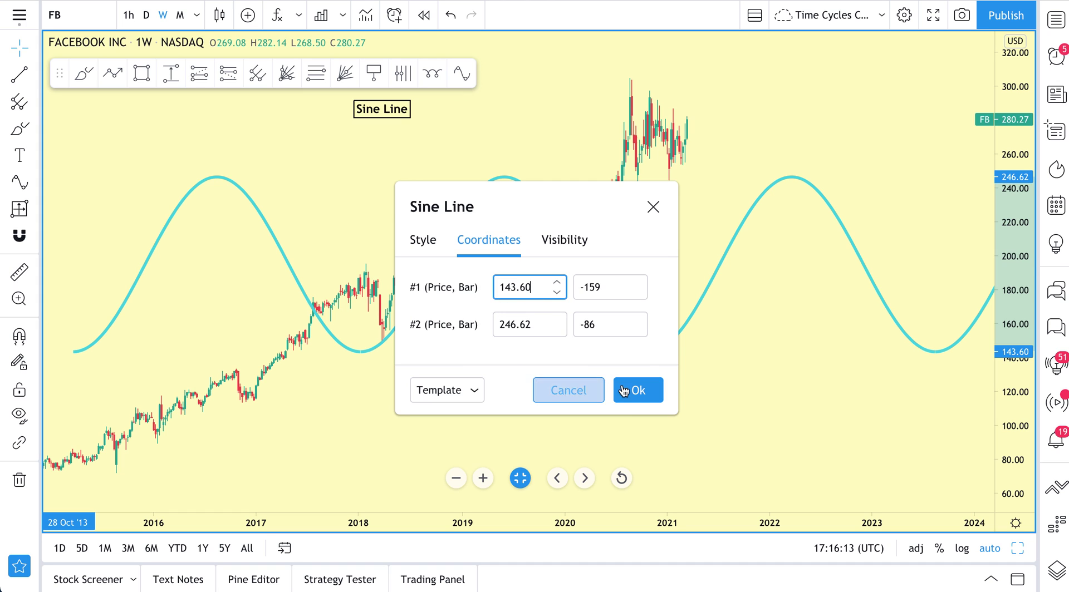
click(603, 389)
Restore the three-chart layout and look through the list of pattern and cycle drawing tools
scroll(573, 415, up, 3)
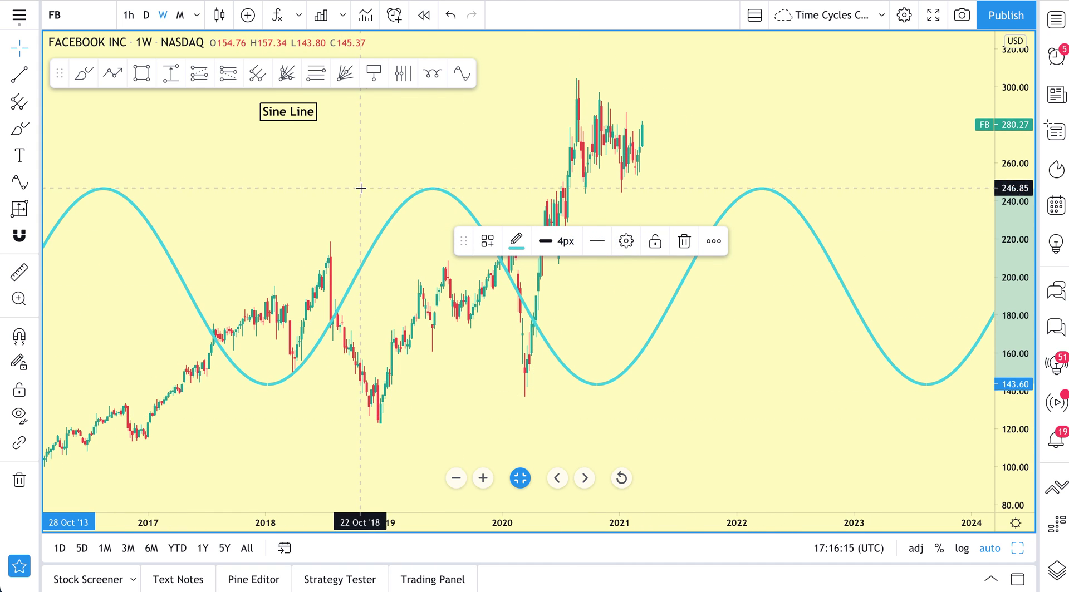
click(1018, 549)
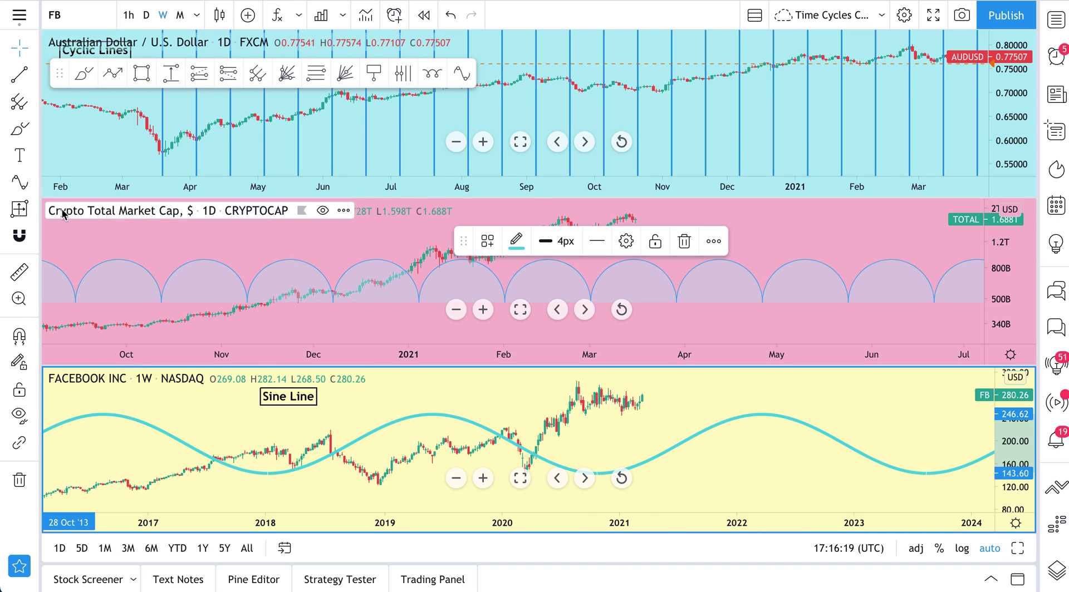
click(35, 189)
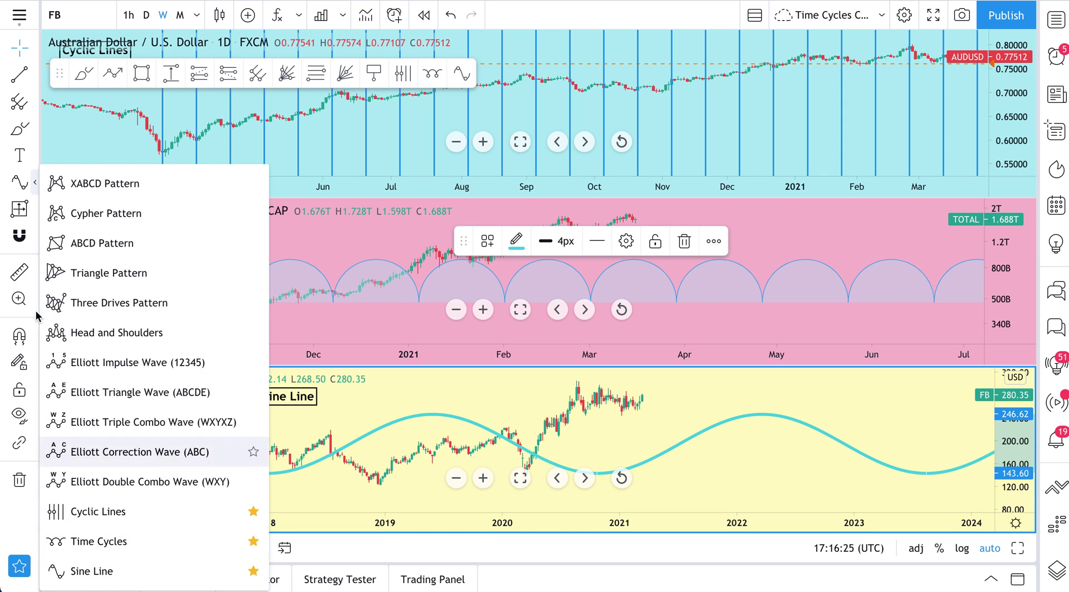
click(37, 184)
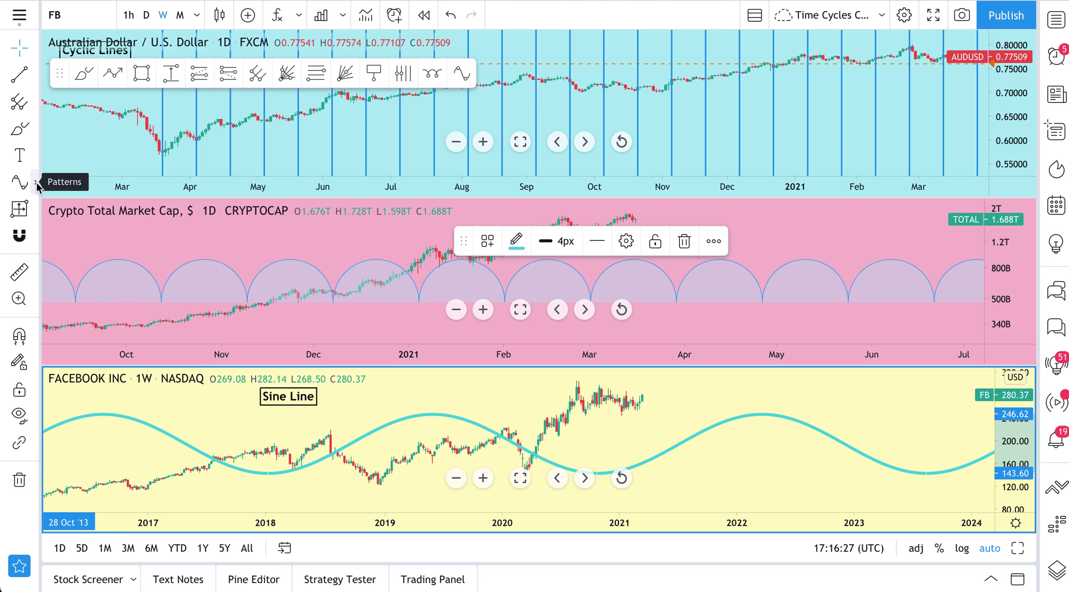
Place a Date Range on the Facebook chart from the sine line's 28 May '19 peak to its next peak in 2022
click(35, 211)
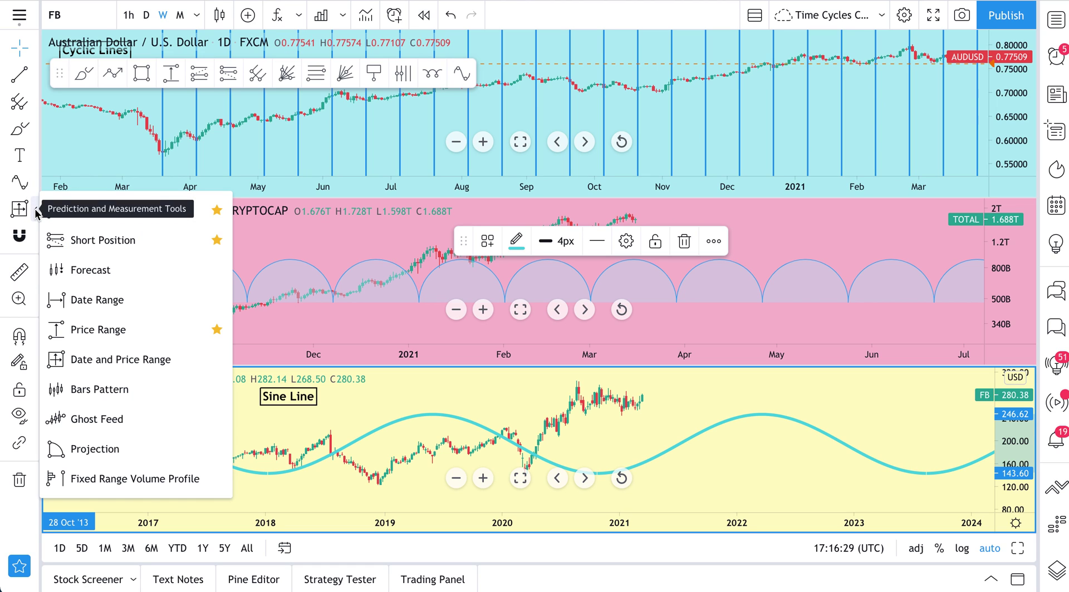
click(95, 300)
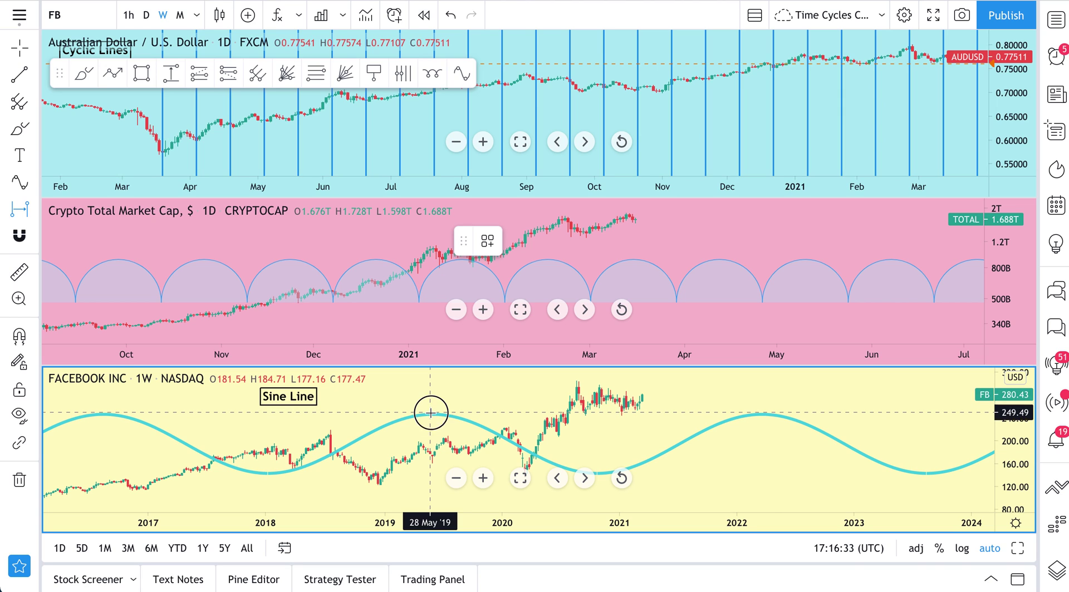
drag(431, 412, 762, 422)
click(762, 421)
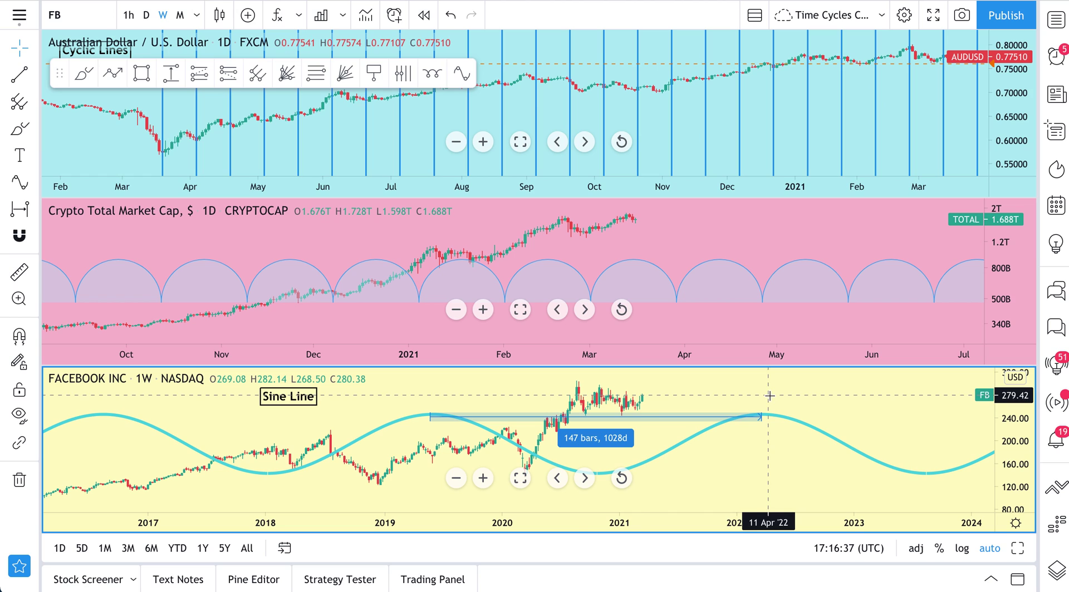
Measure a Date Range between the time-cycle arc tops at 23 Nov '20 and 22 Dec '20, and delete it
click(35, 211)
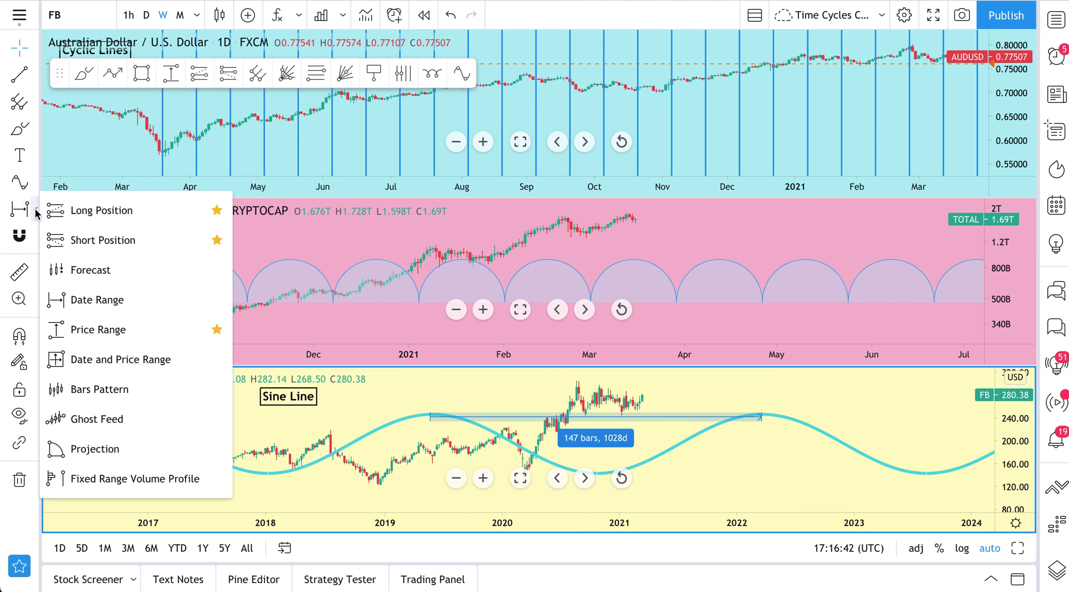
click(91, 301)
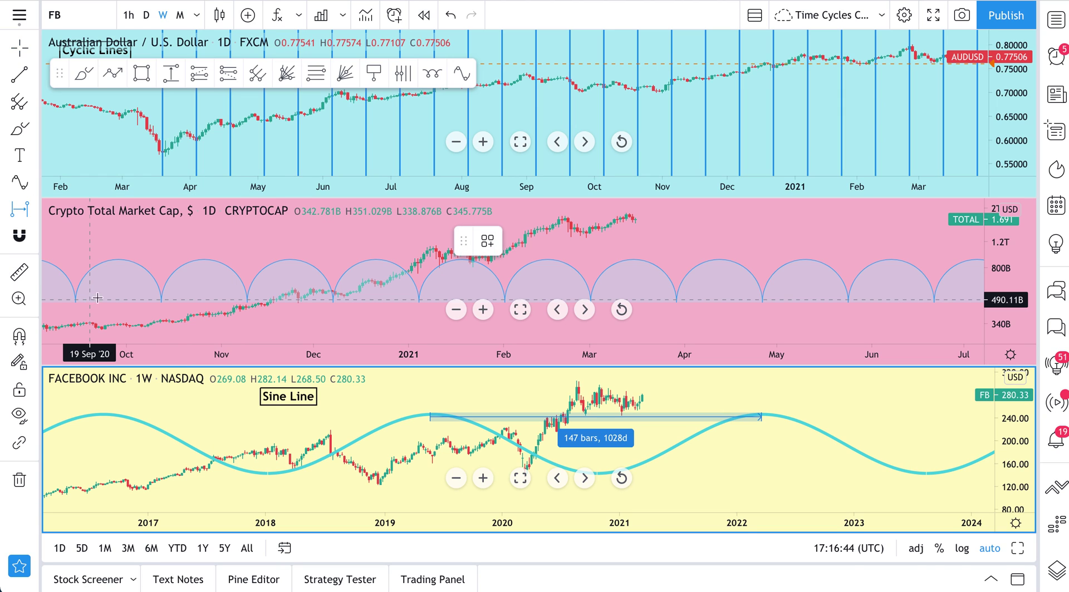
click(290, 259)
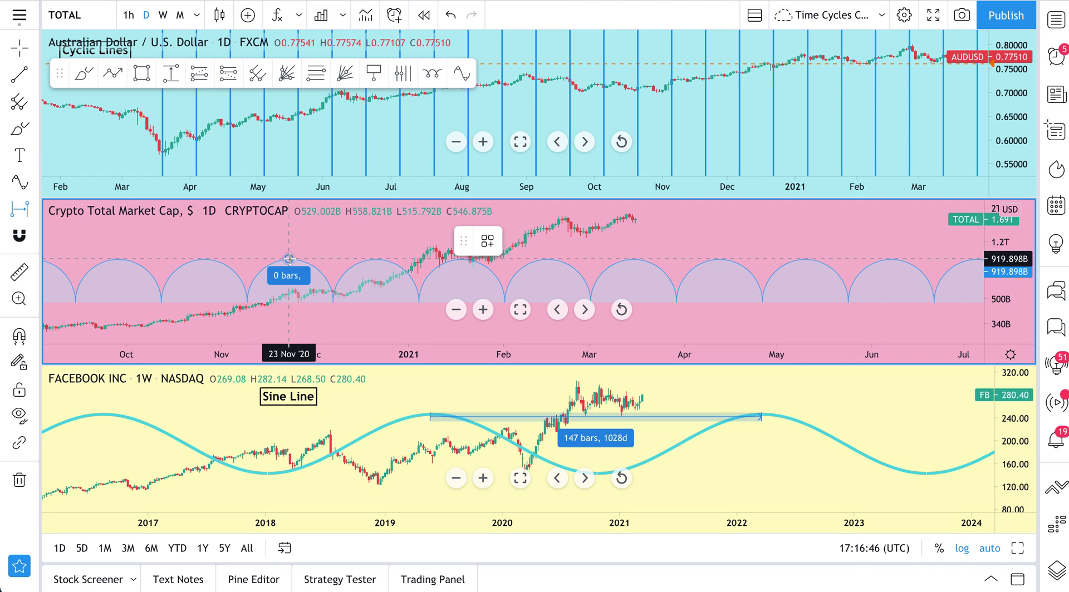
click(378, 259)
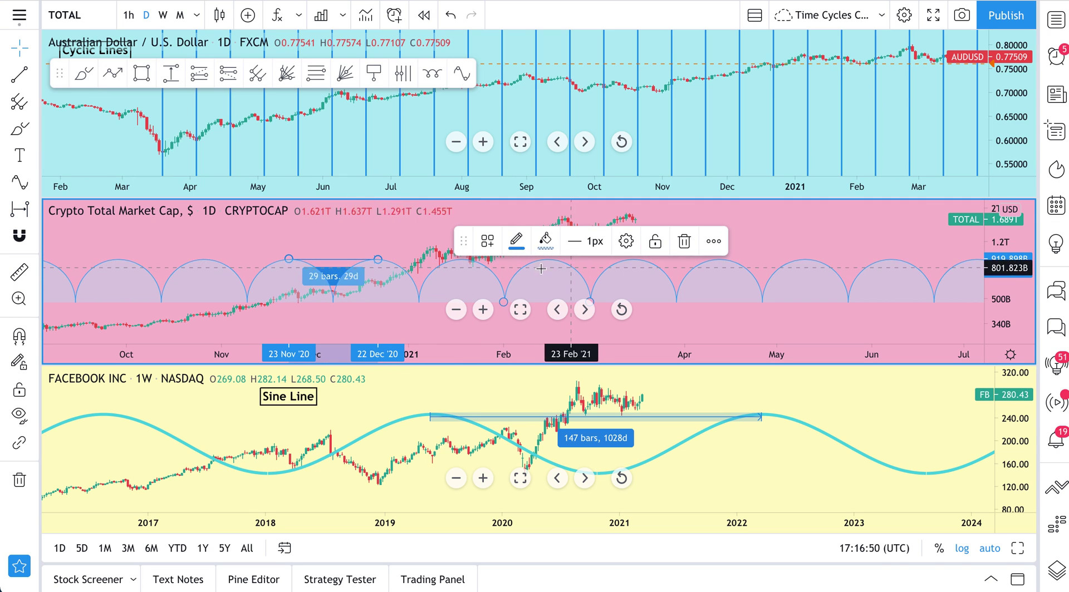
key(Delete)
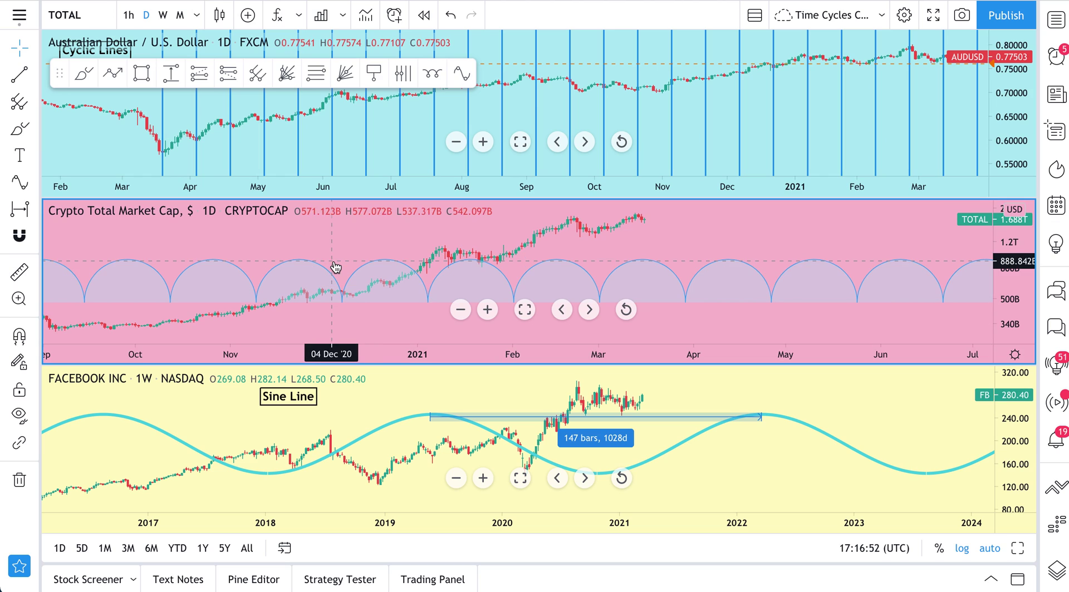
Measure a Date and Price Range on the crypto chart from the arc top at 23 Nov '20 to the next arc top, and delete it
click(35, 213)
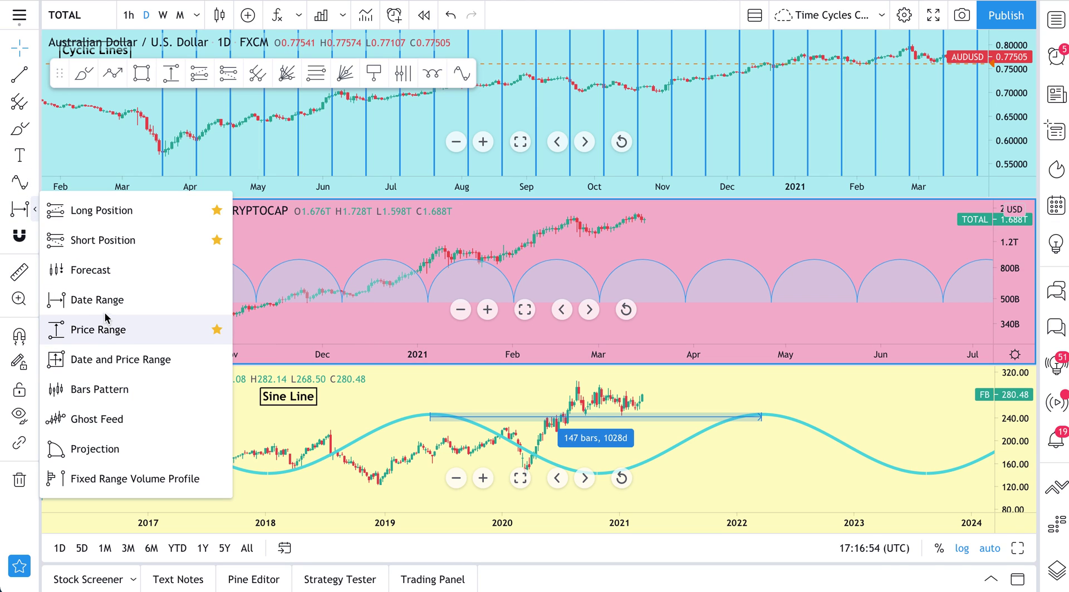
click(105, 362)
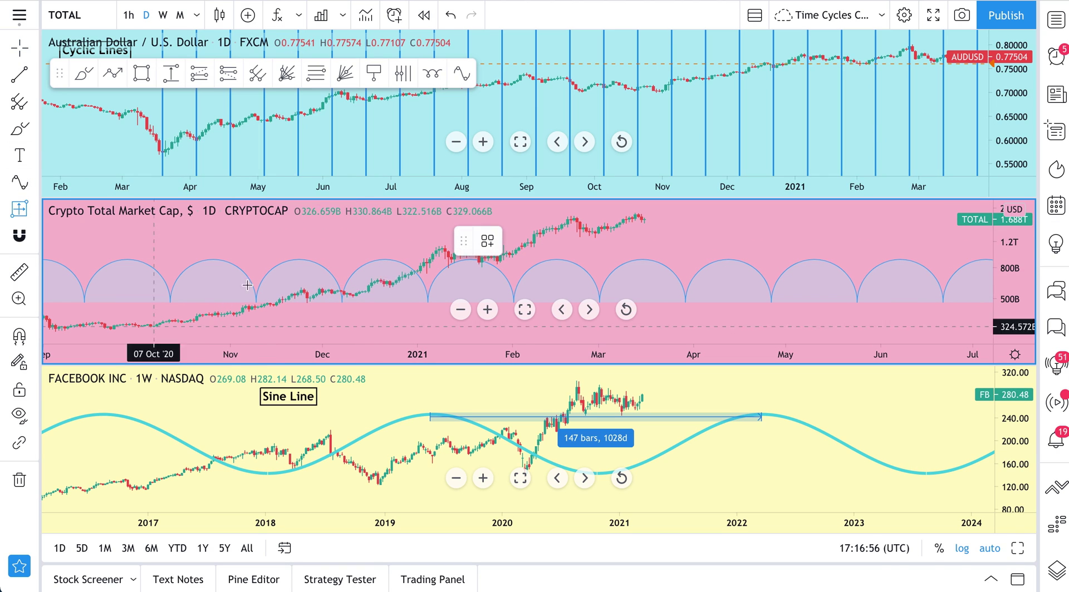
click(299, 259)
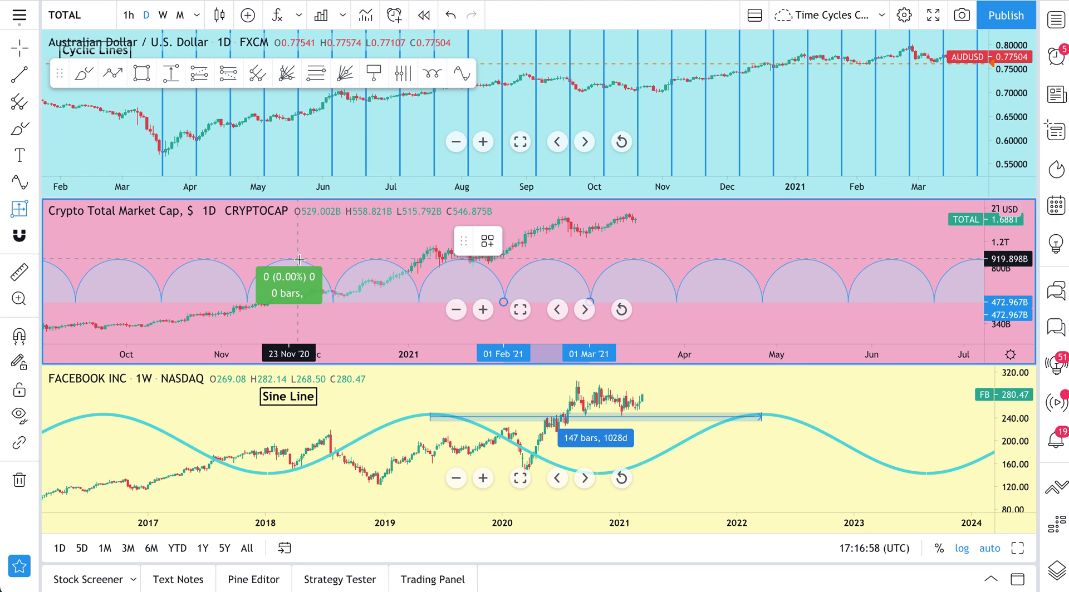
click(377, 259)
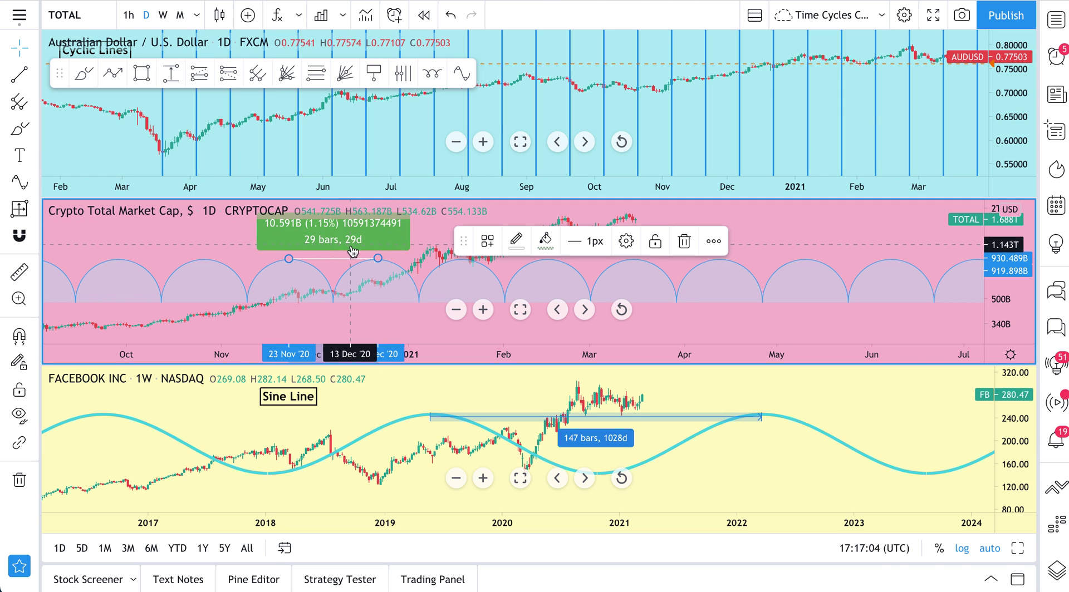
key(Delete)
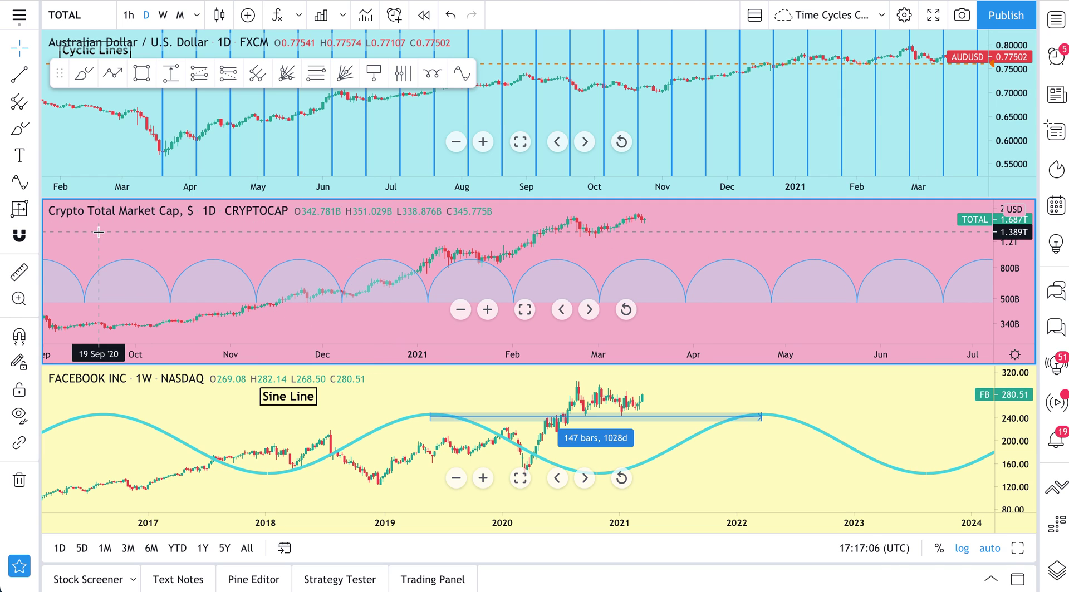
Review the cycle tools in the list of pattern drawing tools and their favorite markers
click(35, 188)
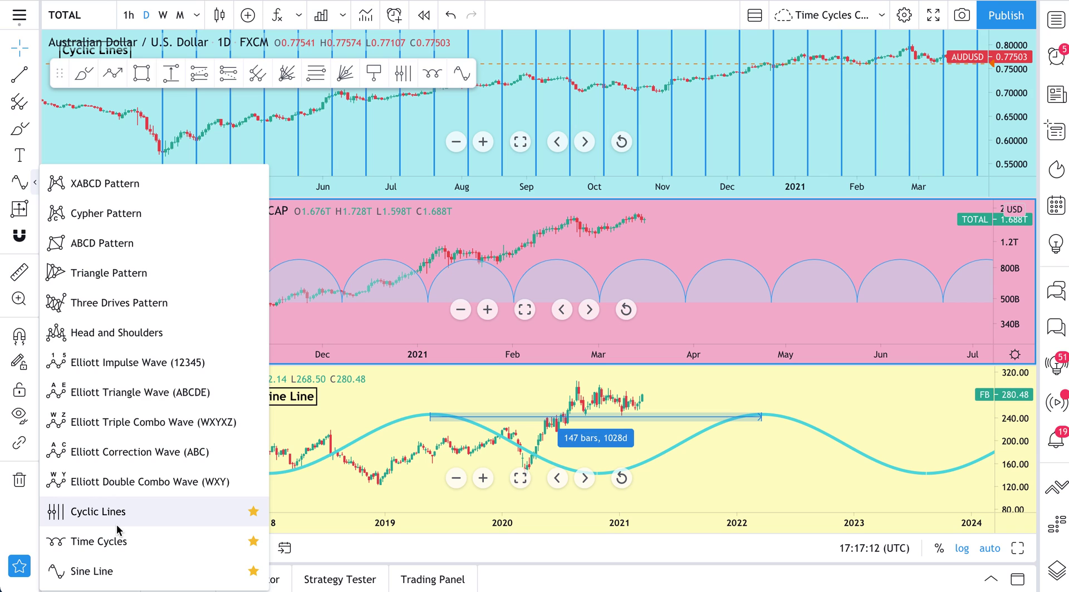
click(35, 186)
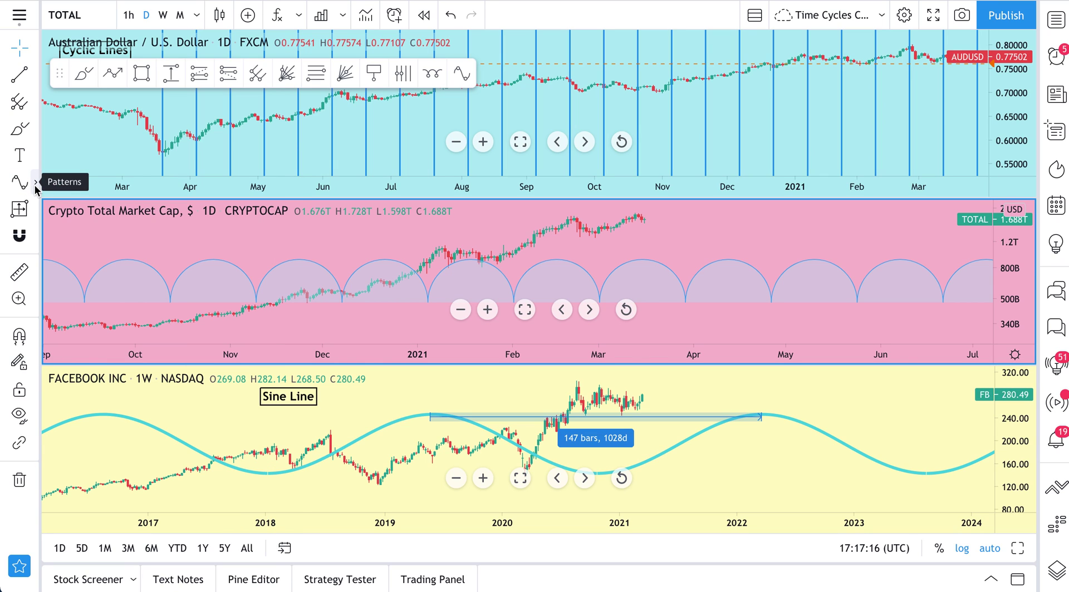
click(35, 188)
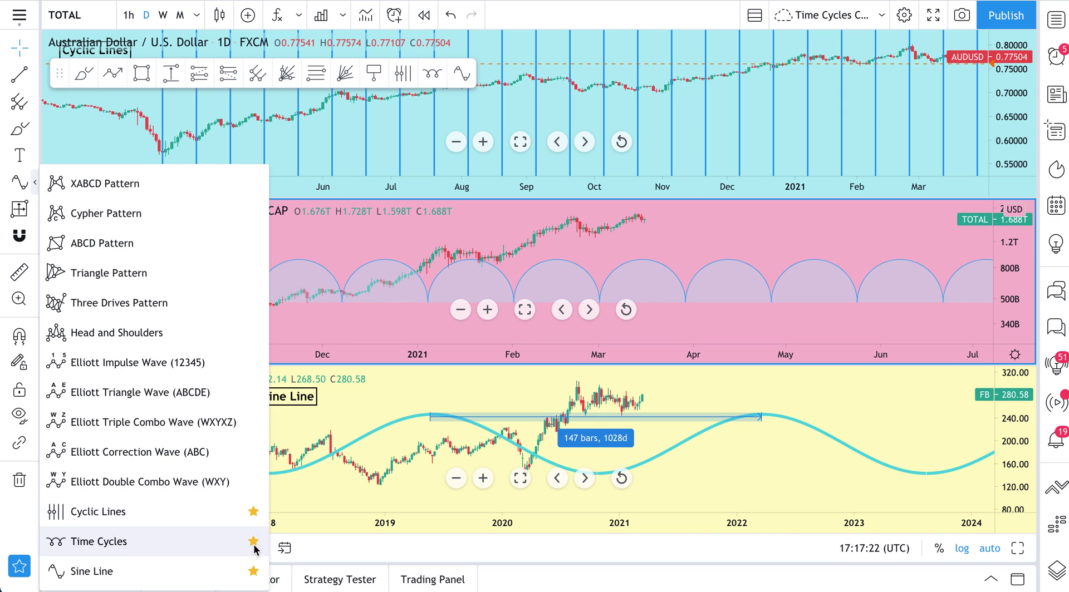
Draw a second Time Cycles on the crypto chart from 16 Feb '21 to 08 Mar '21, and delete it
click(425, 80)
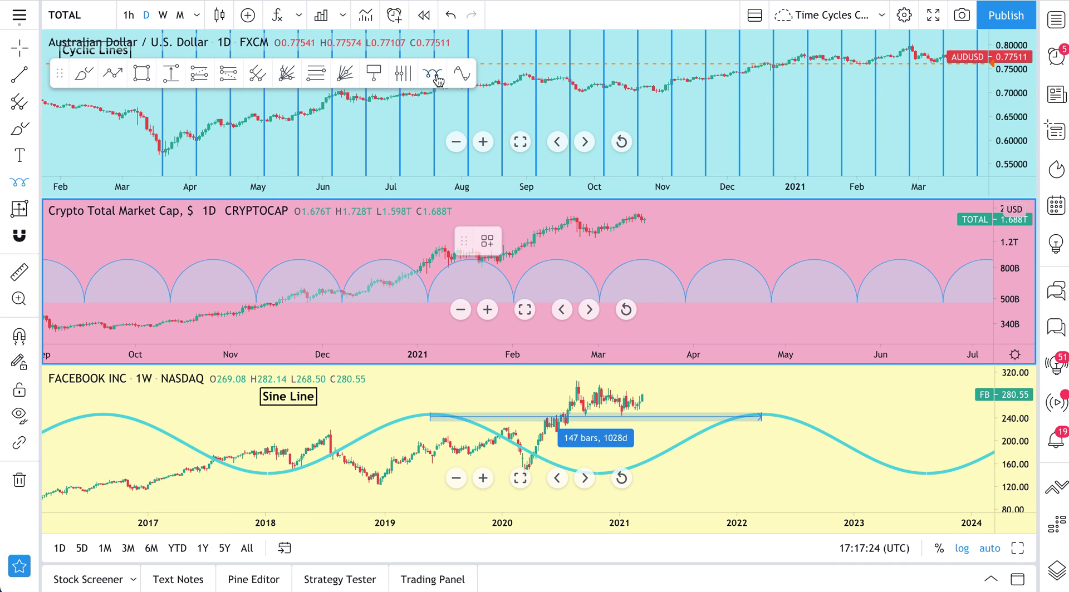
click(559, 228)
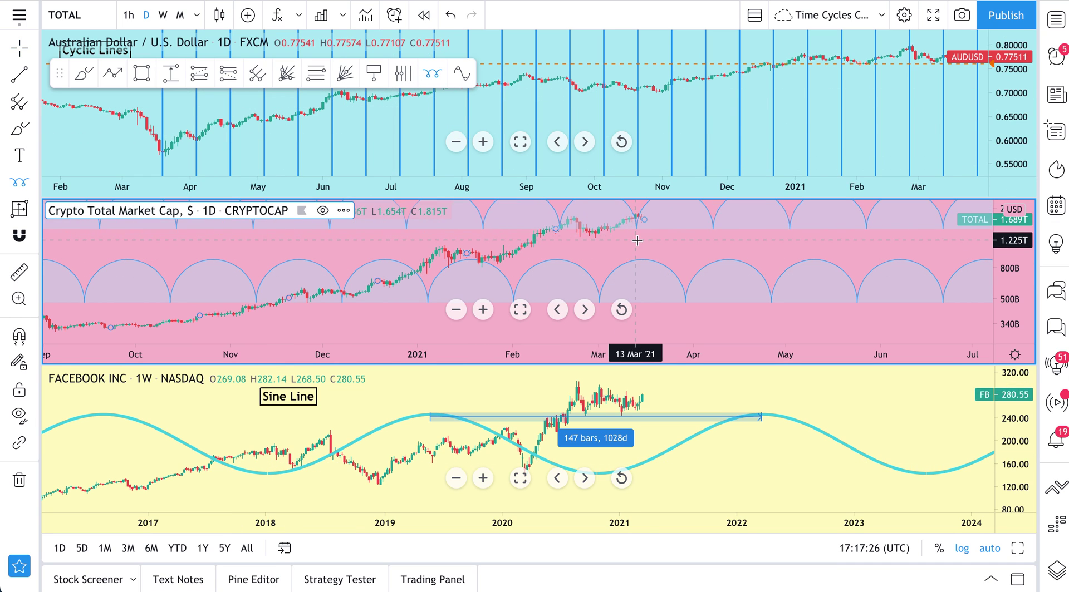
click(619, 240)
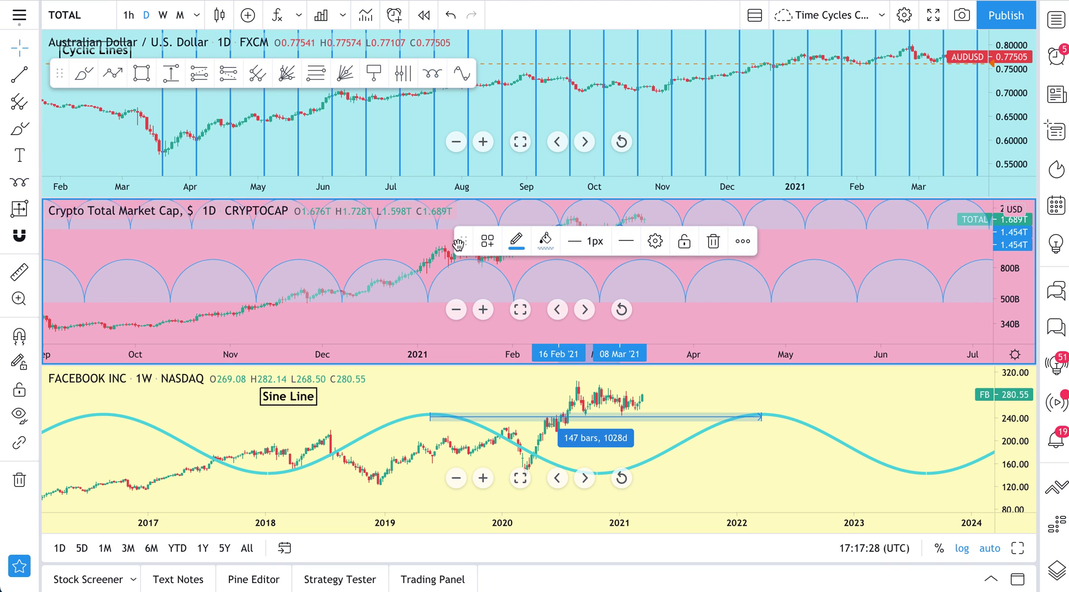
drag(460, 241, 470, 283)
key(Delete)
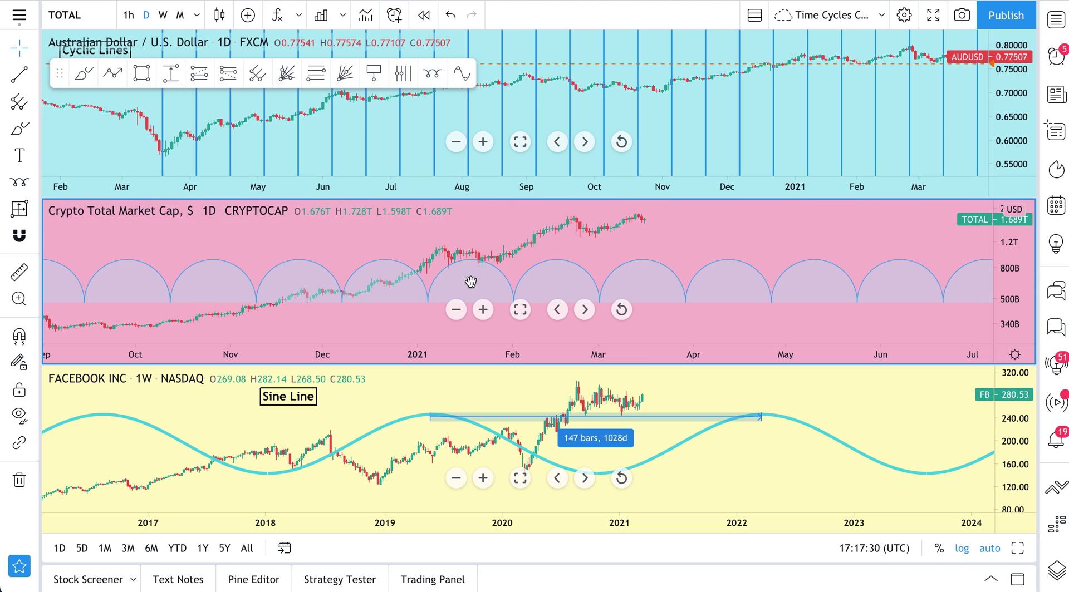
Measure a Date and Price Range between two adjacent cyclic lines on the AUDUSD chart, starting at 04 Sep '20, and delete it
click(35, 209)
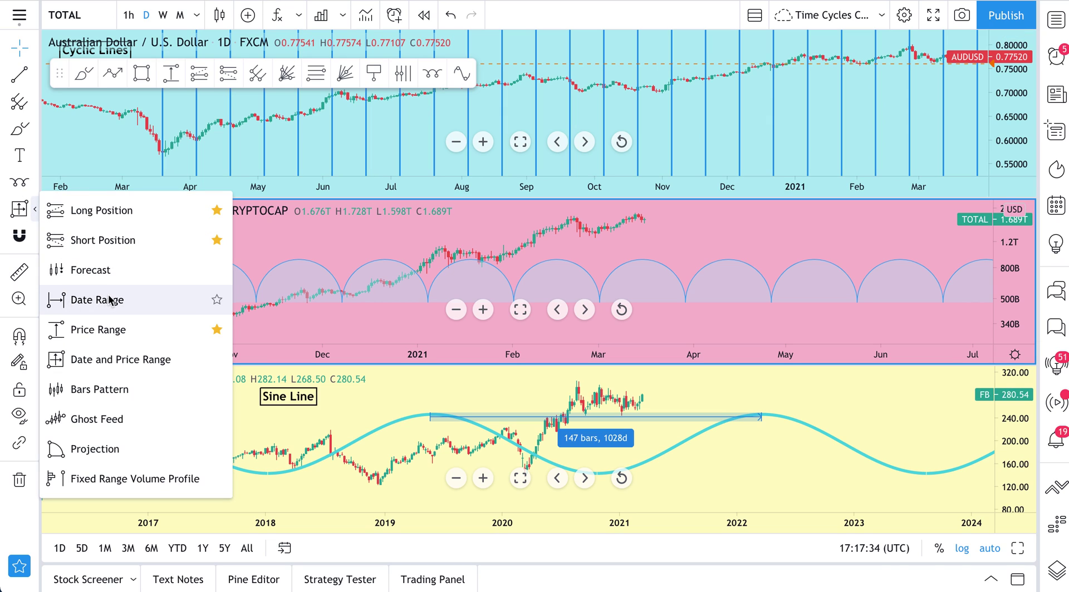
click(96, 365)
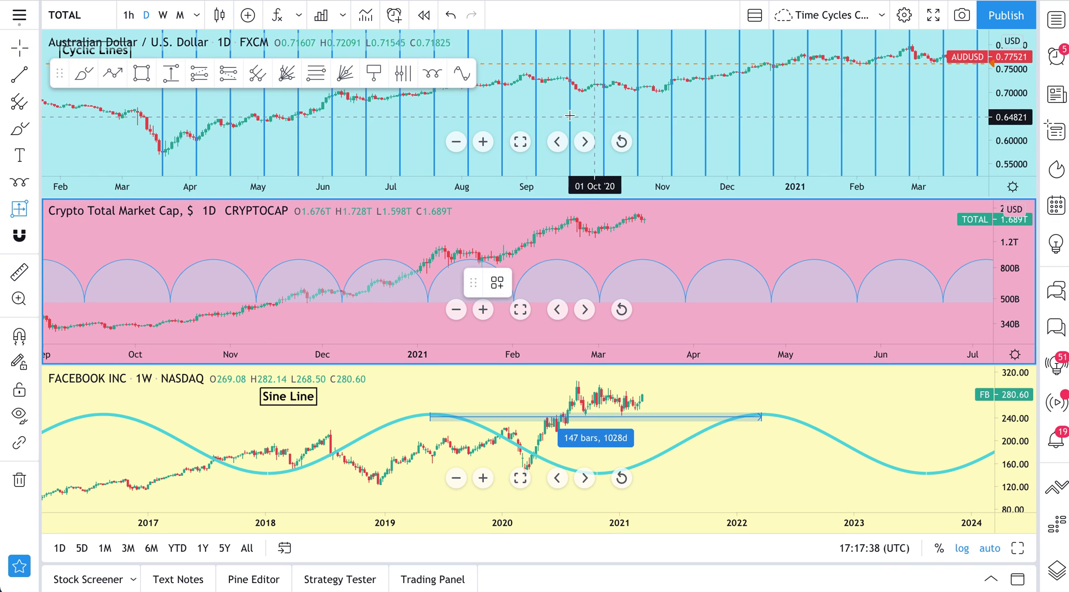
click(535, 103)
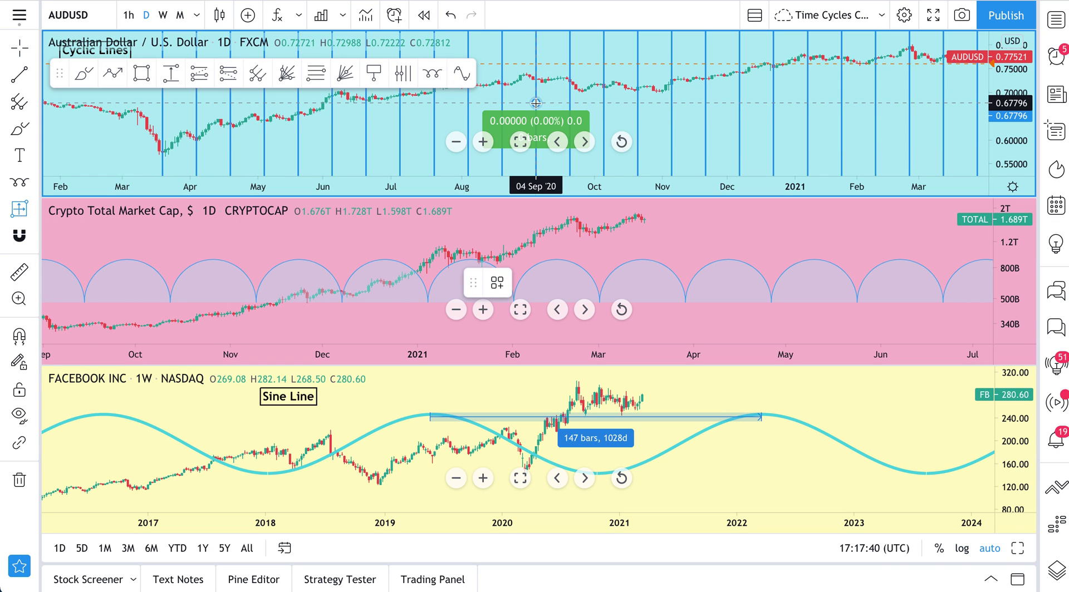
click(569, 102)
click(581, 106)
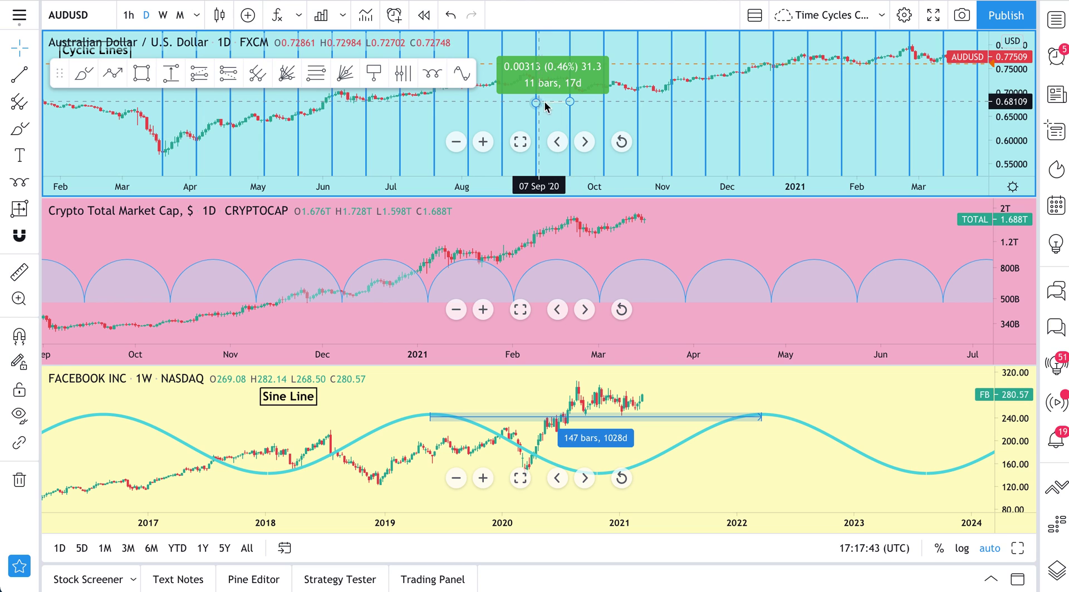
click(552, 106)
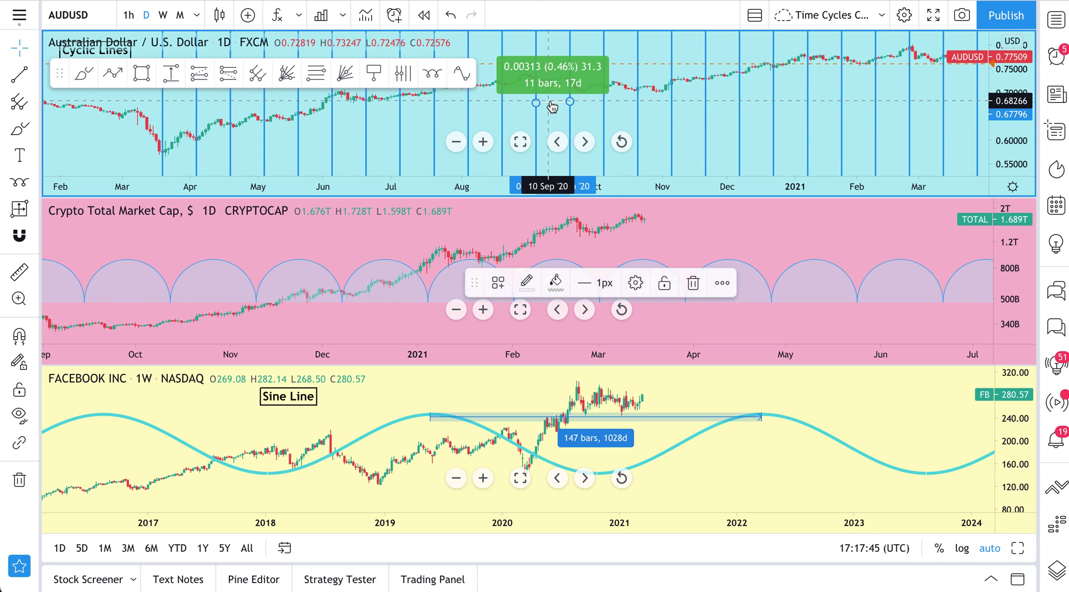
key(Delete)
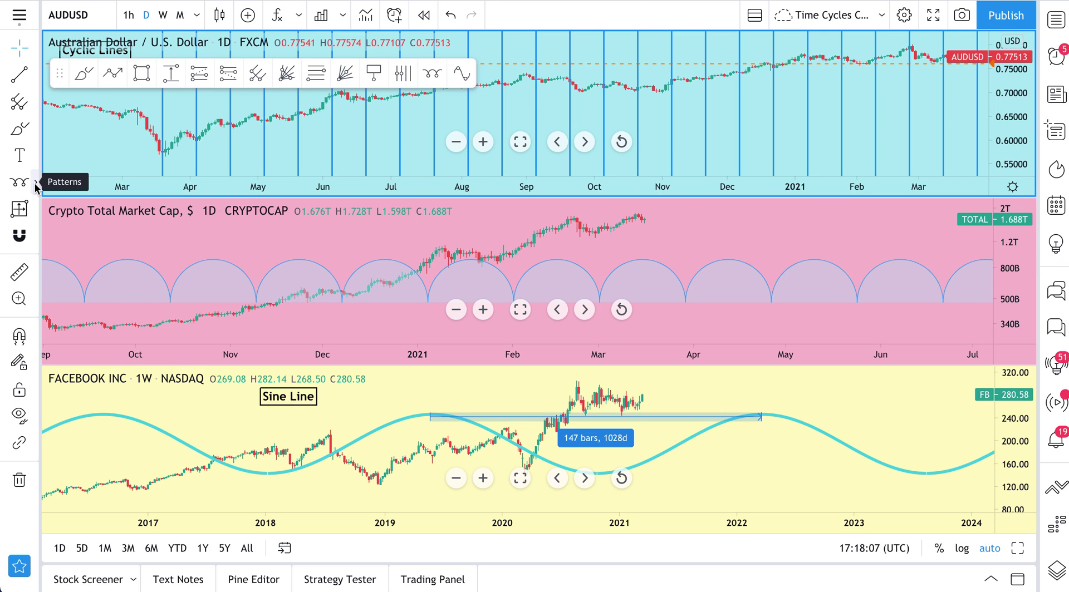
Show the list of pattern and cycle drawing tools again
click(36, 184)
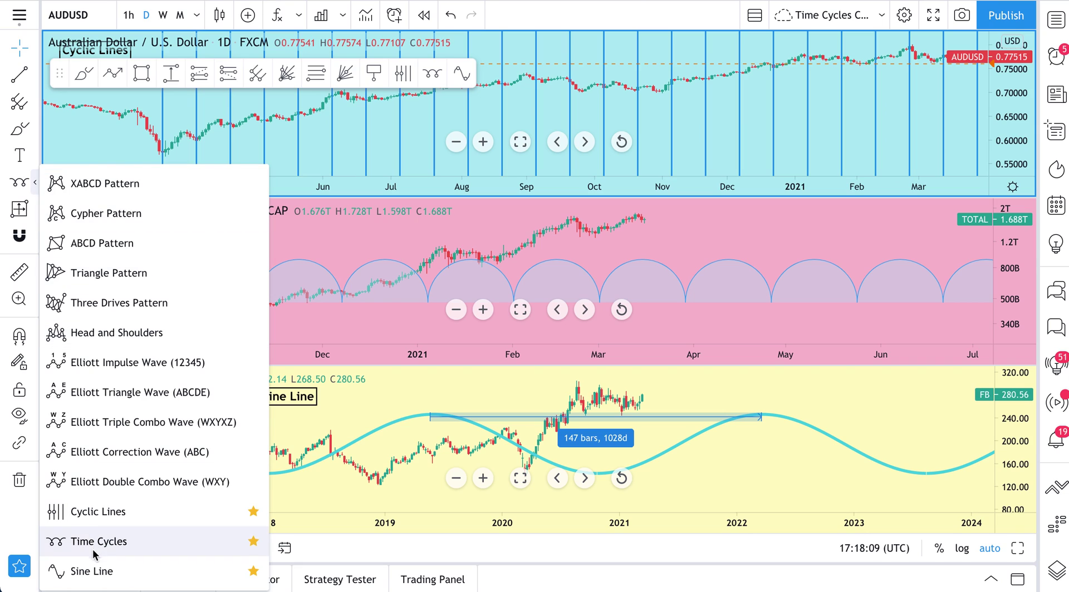